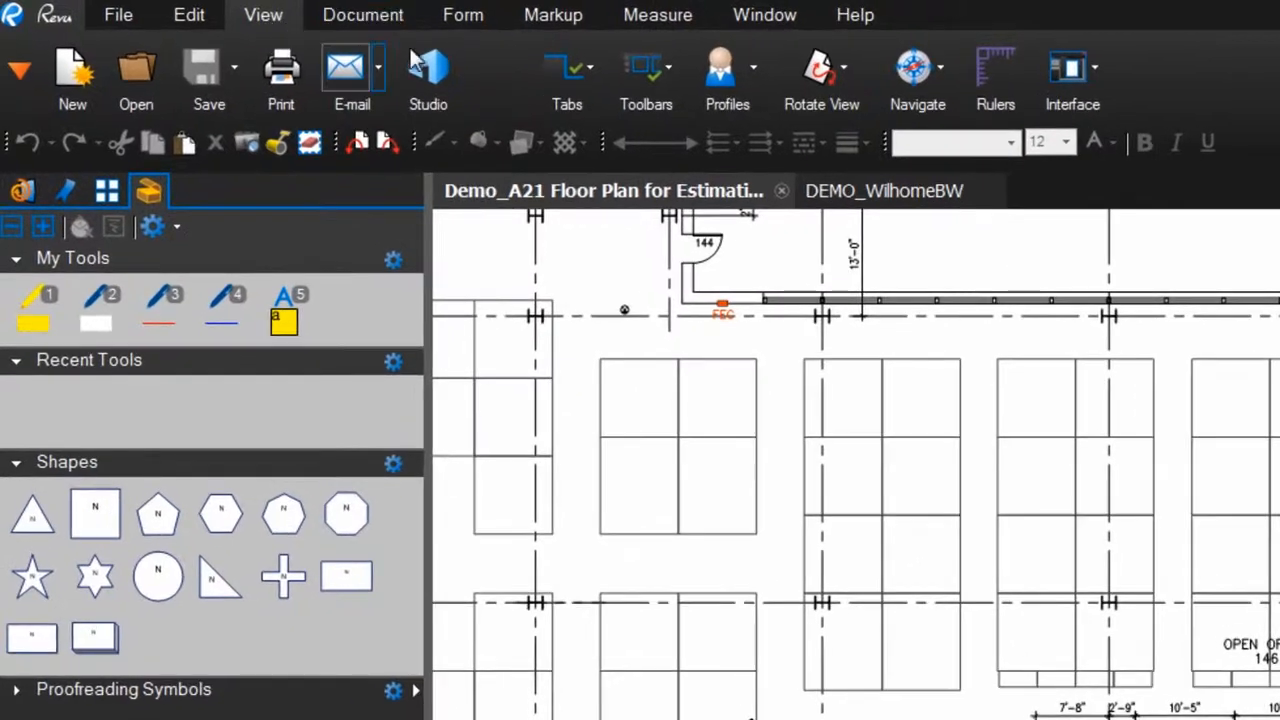
click(547, 67)
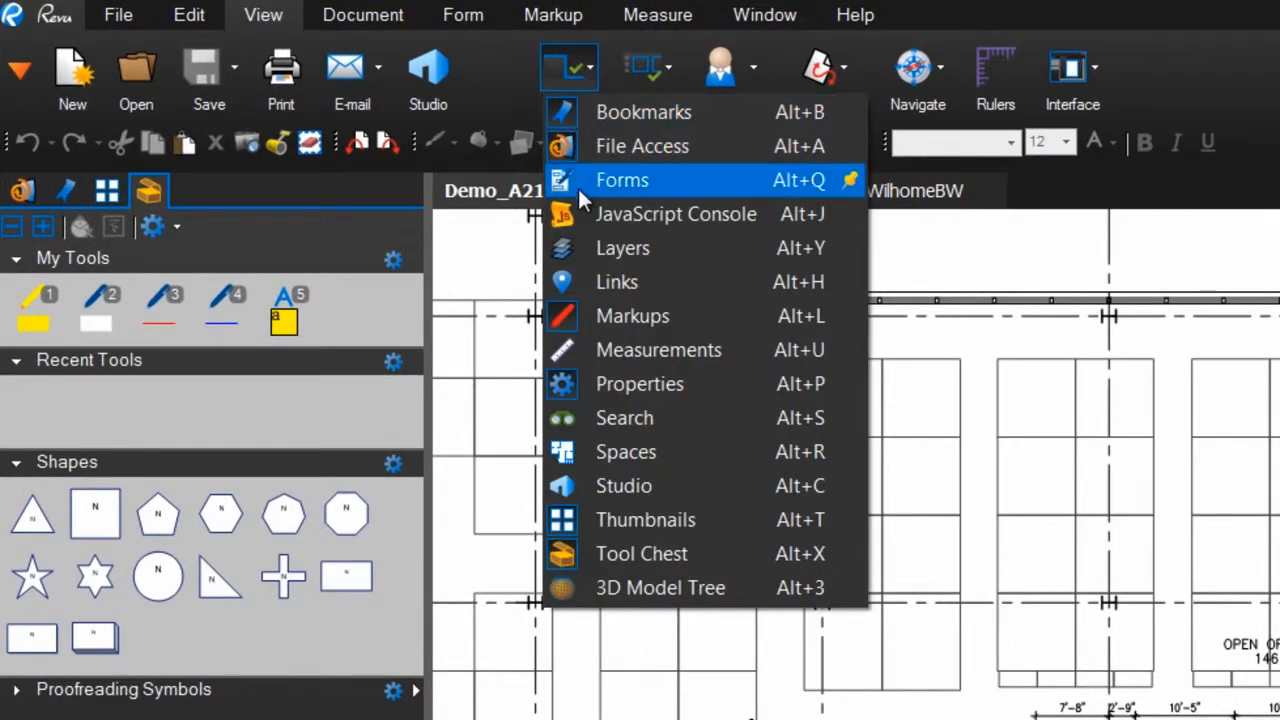
click(672, 553)
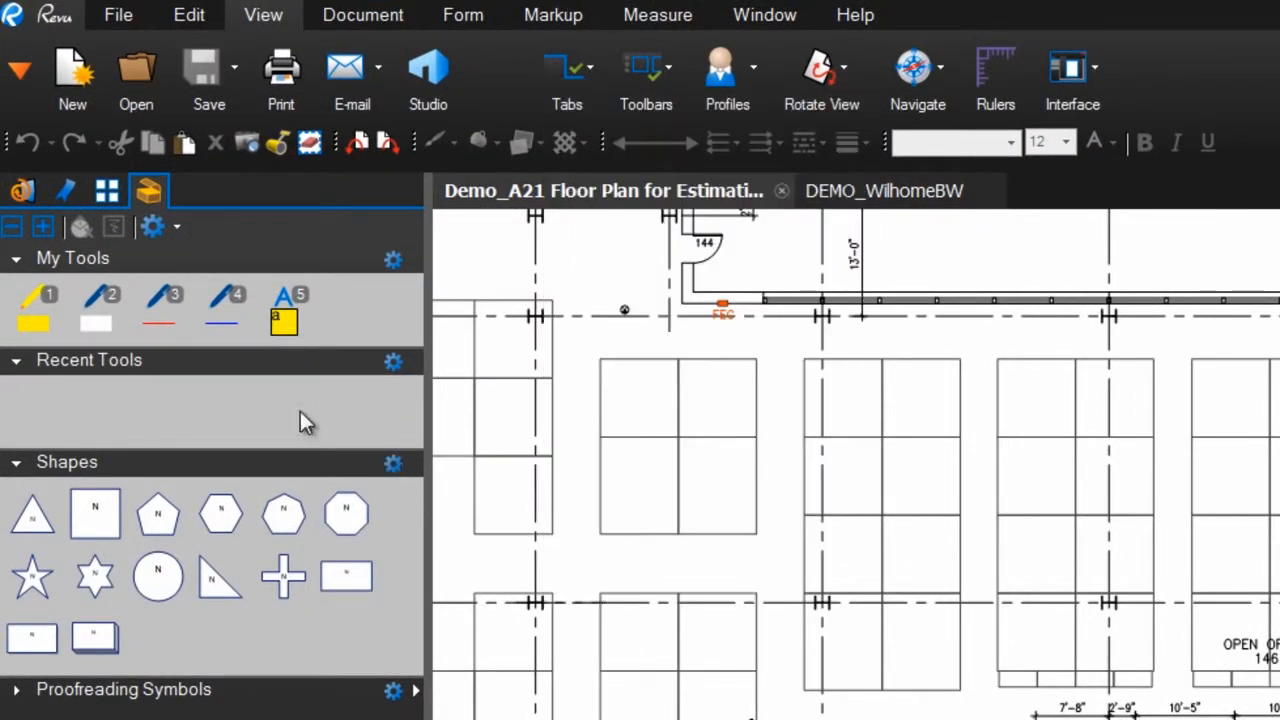
click(20, 72)
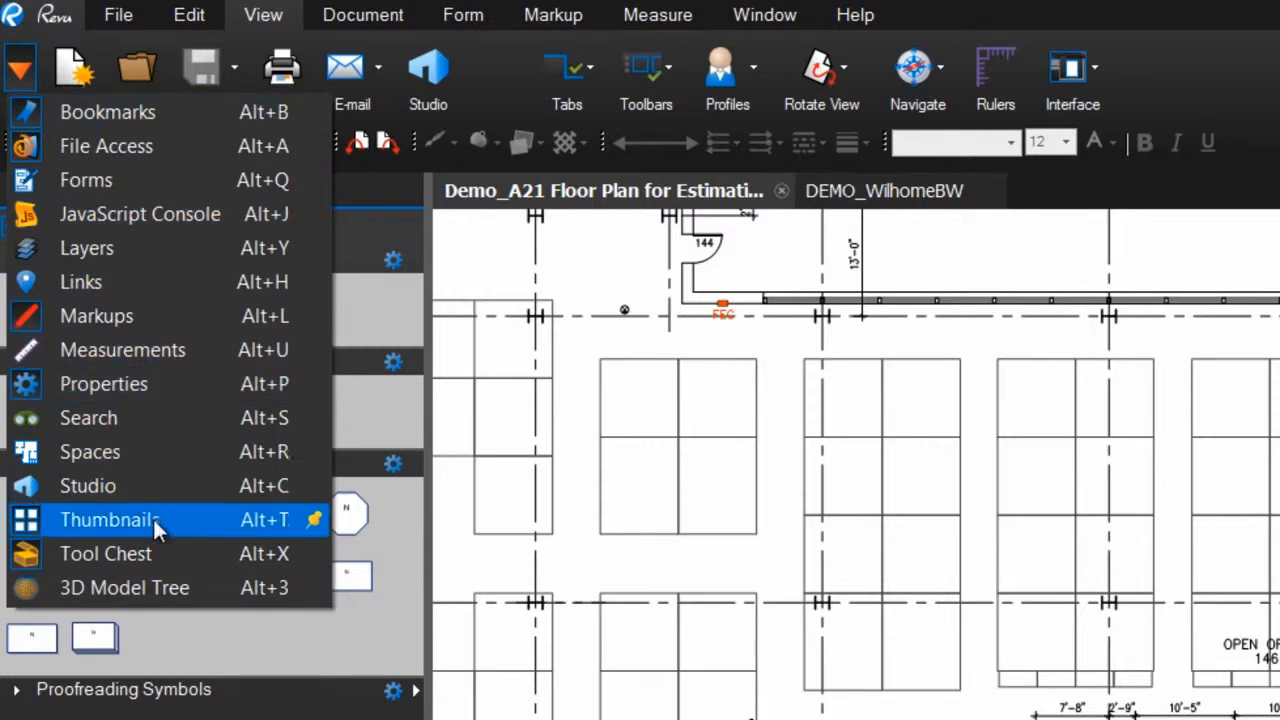
click(160, 557)
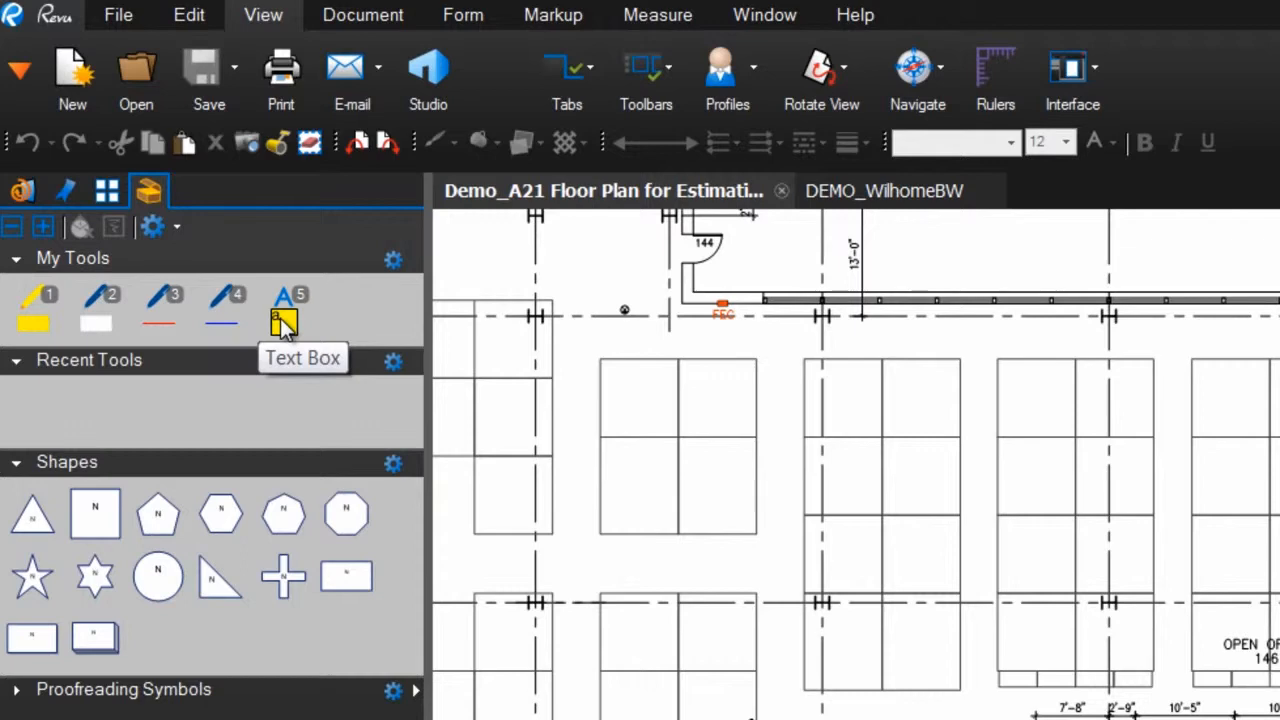
- Add a yellow text box from My Tools over the open office desks reading "To use a markup from the Tool Chest, simply grab it and go!"
click(284, 323)
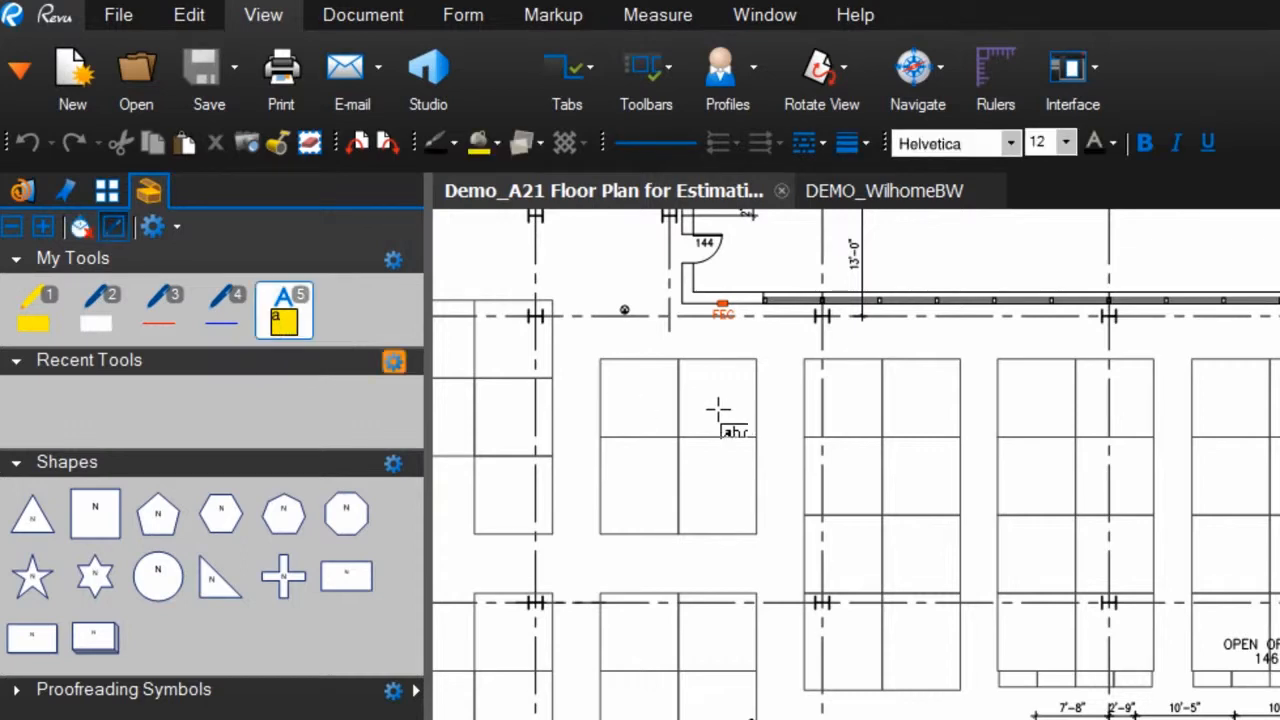
drag(715, 406, 931, 566)
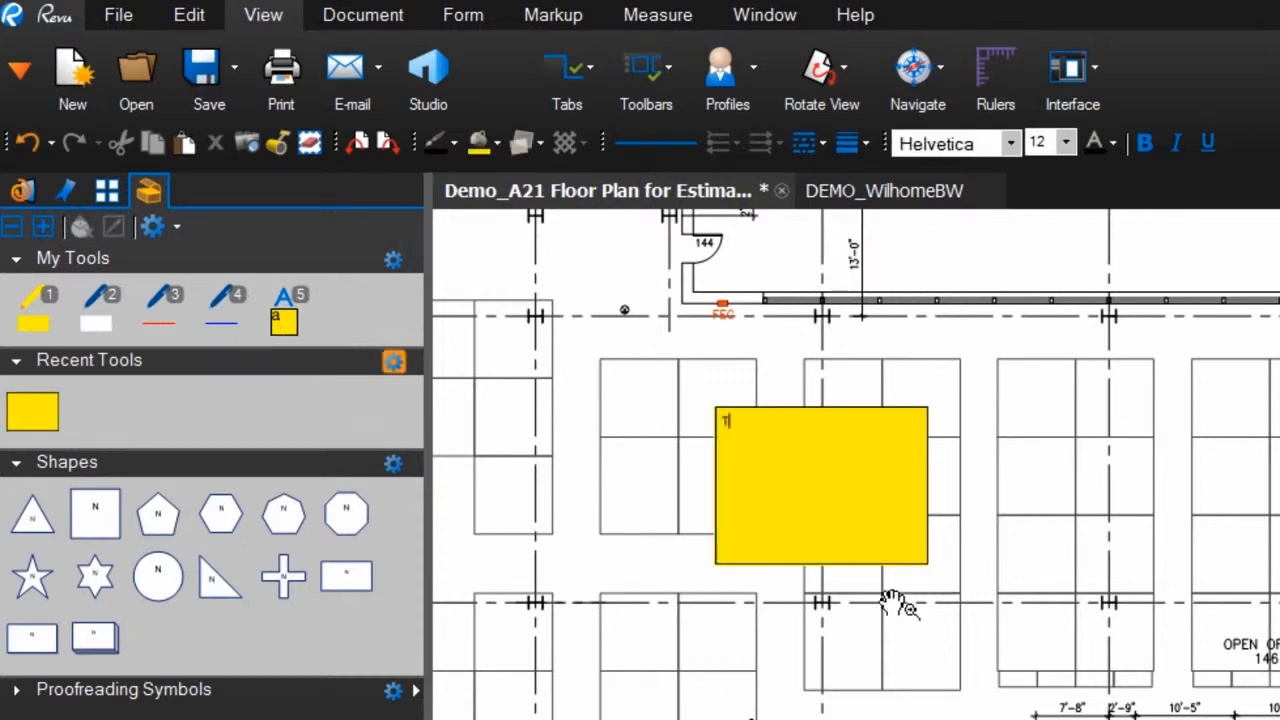
text(To use a markup )
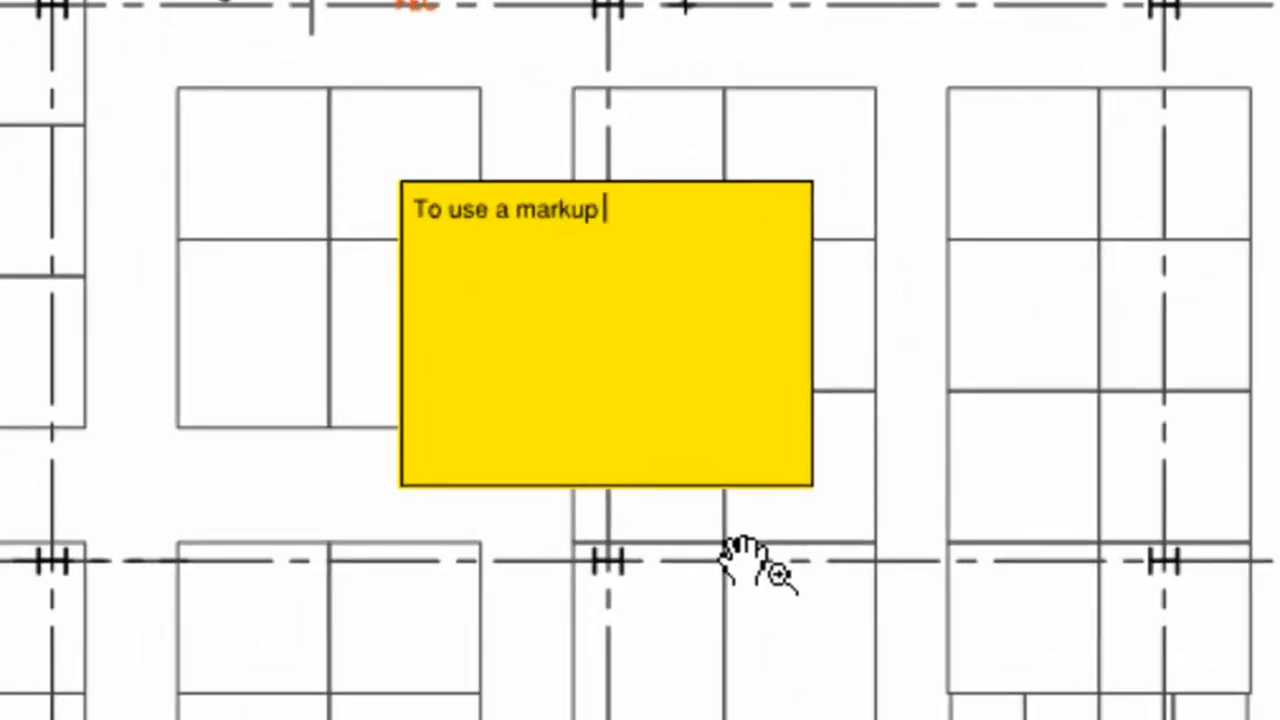
text(from the Tool Che)
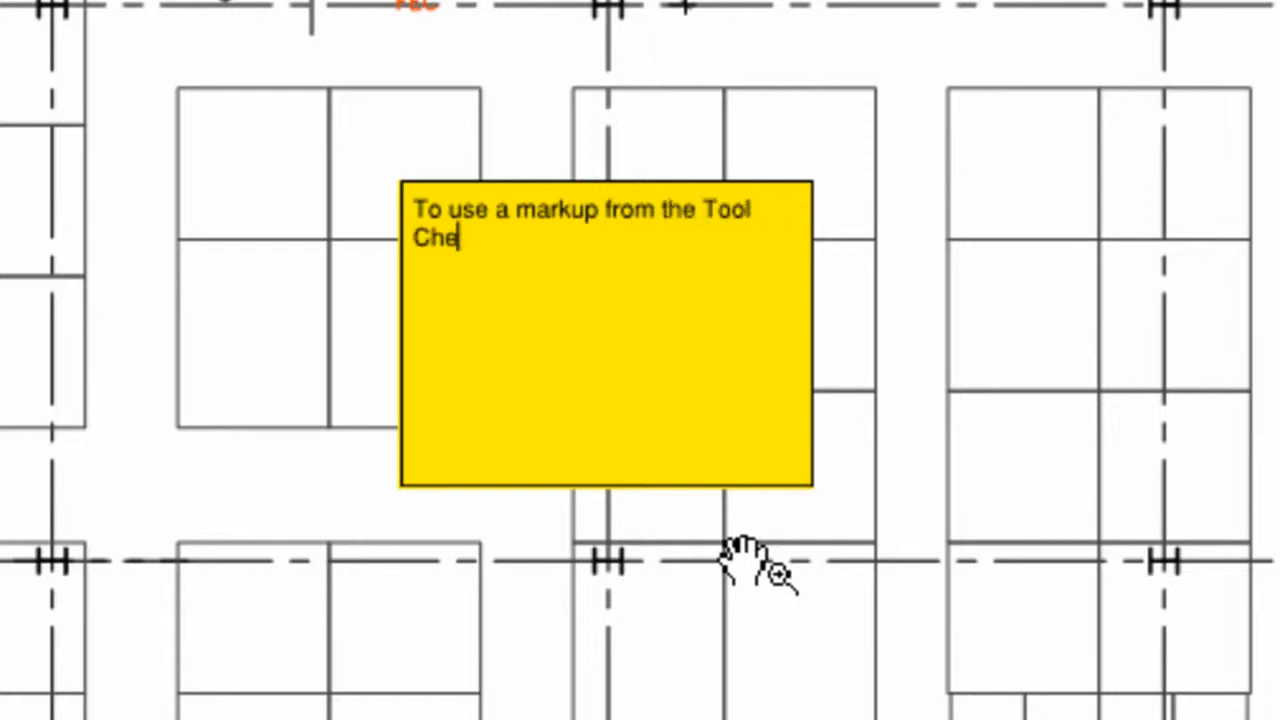
text(st. simply)
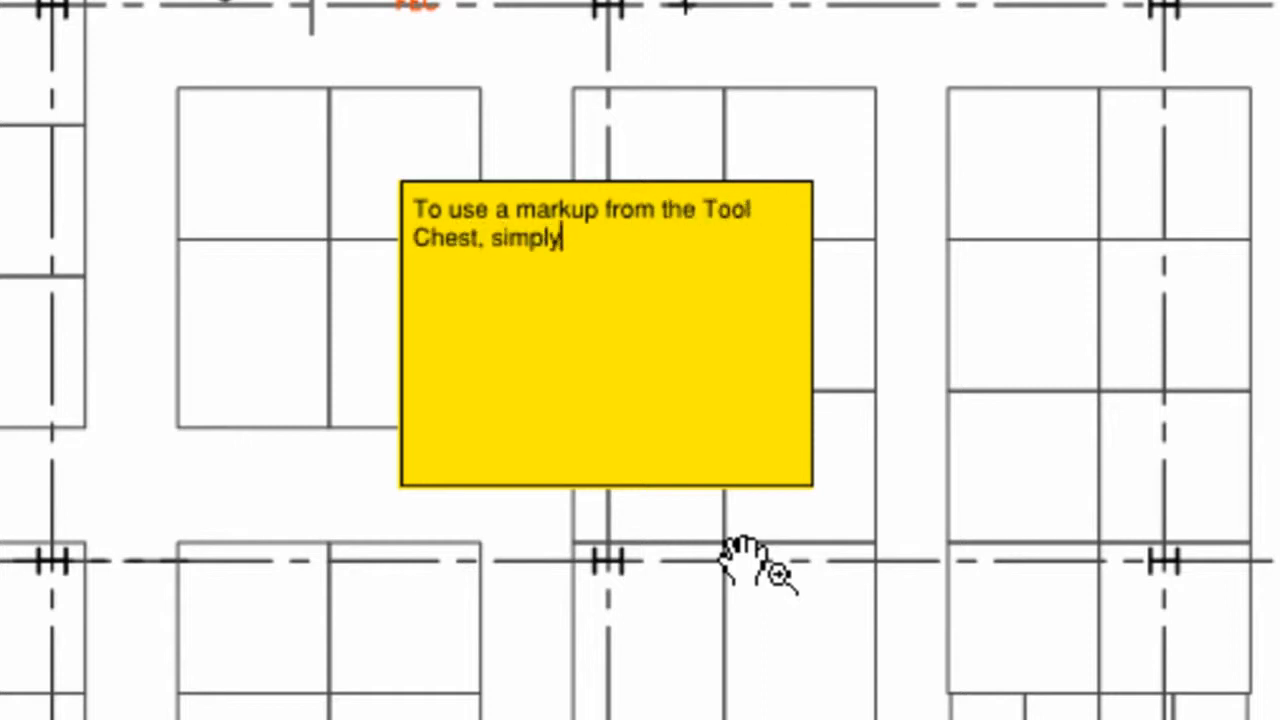
text( grab it a)
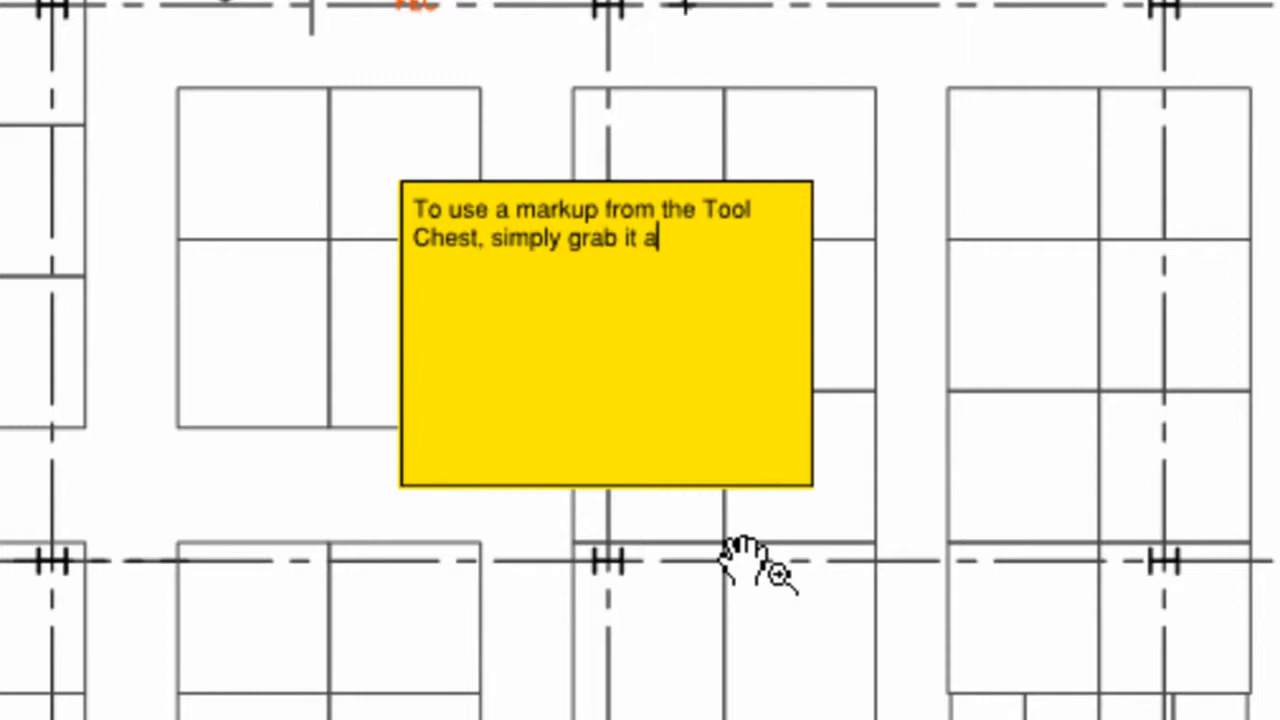
text(nd go!)
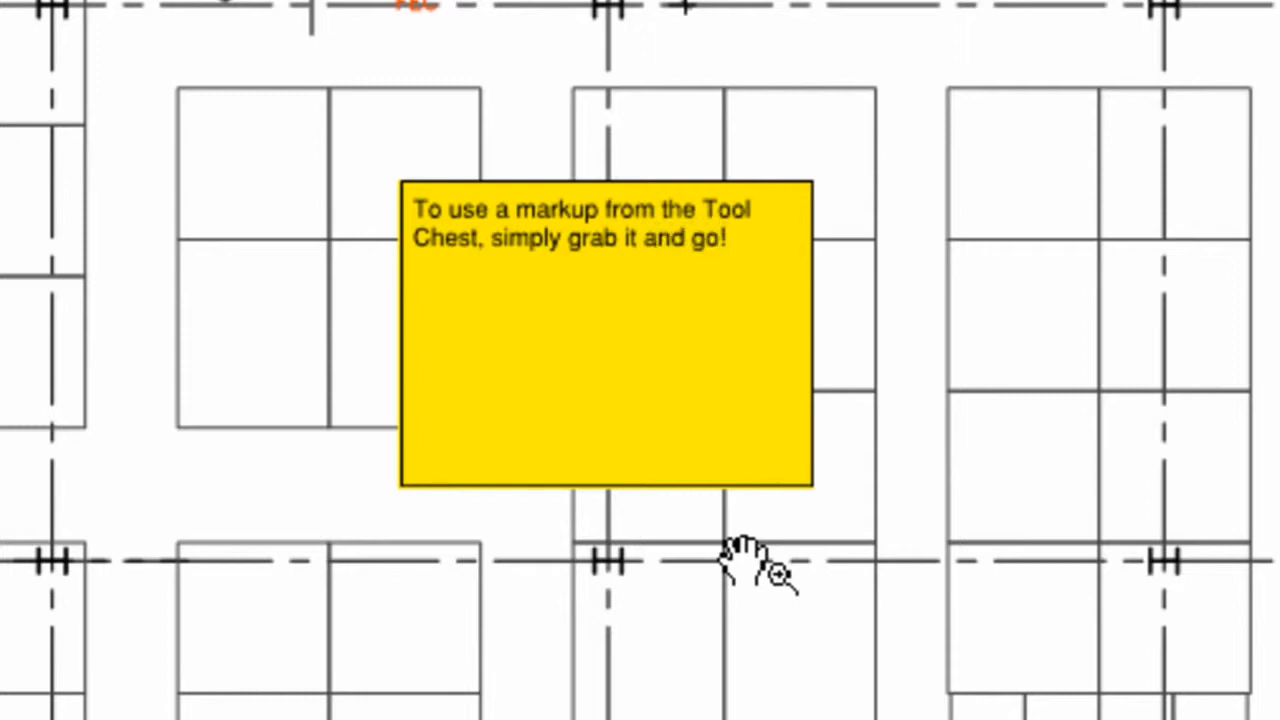
key(Escape)
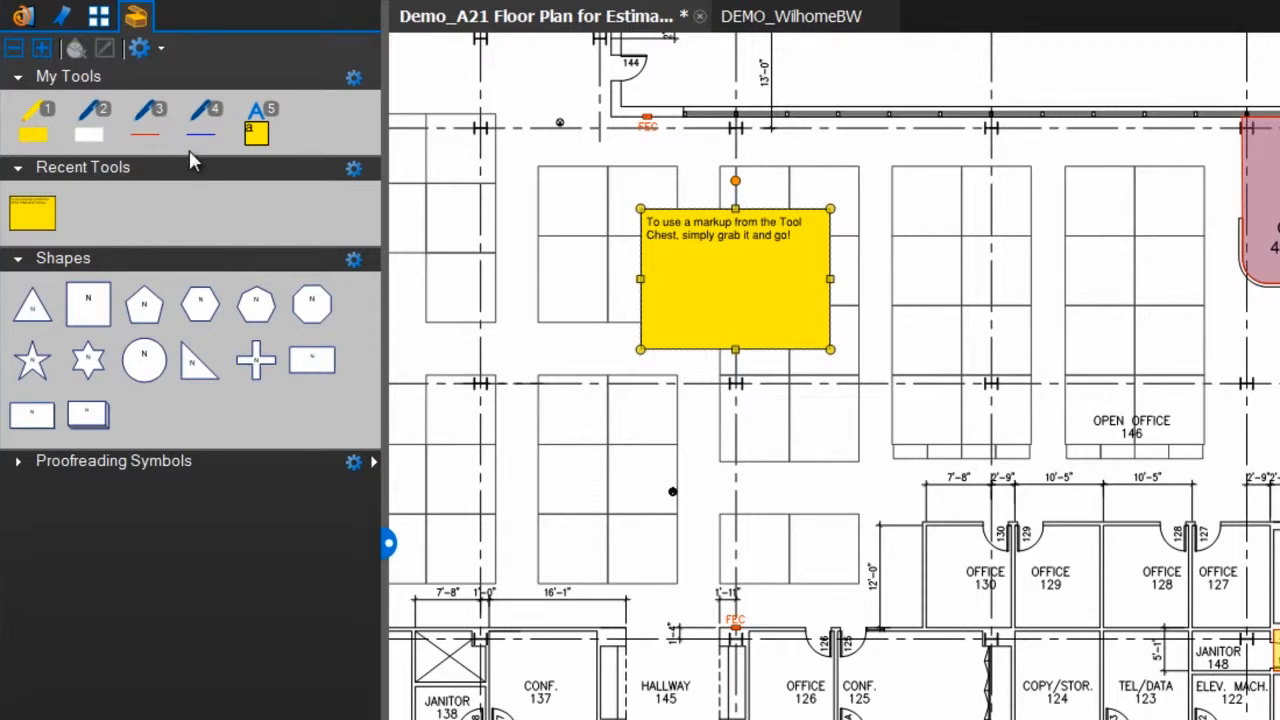
- Draw a freehand loop with the red pen from My Tools around the desks beside the yellow text box
key(3)
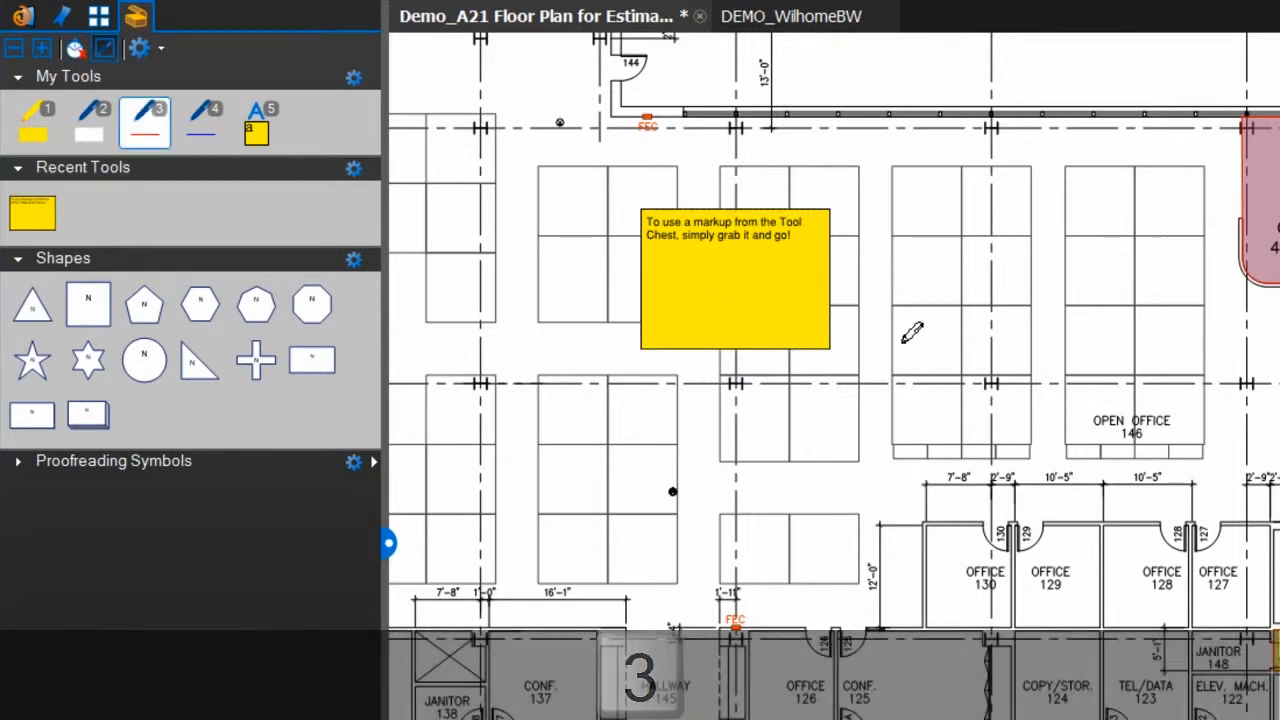
mouse_move(905, 316)
mouse_down()
mouse_move(889, 271)
mouse_move(902, 374)
mouse_up()
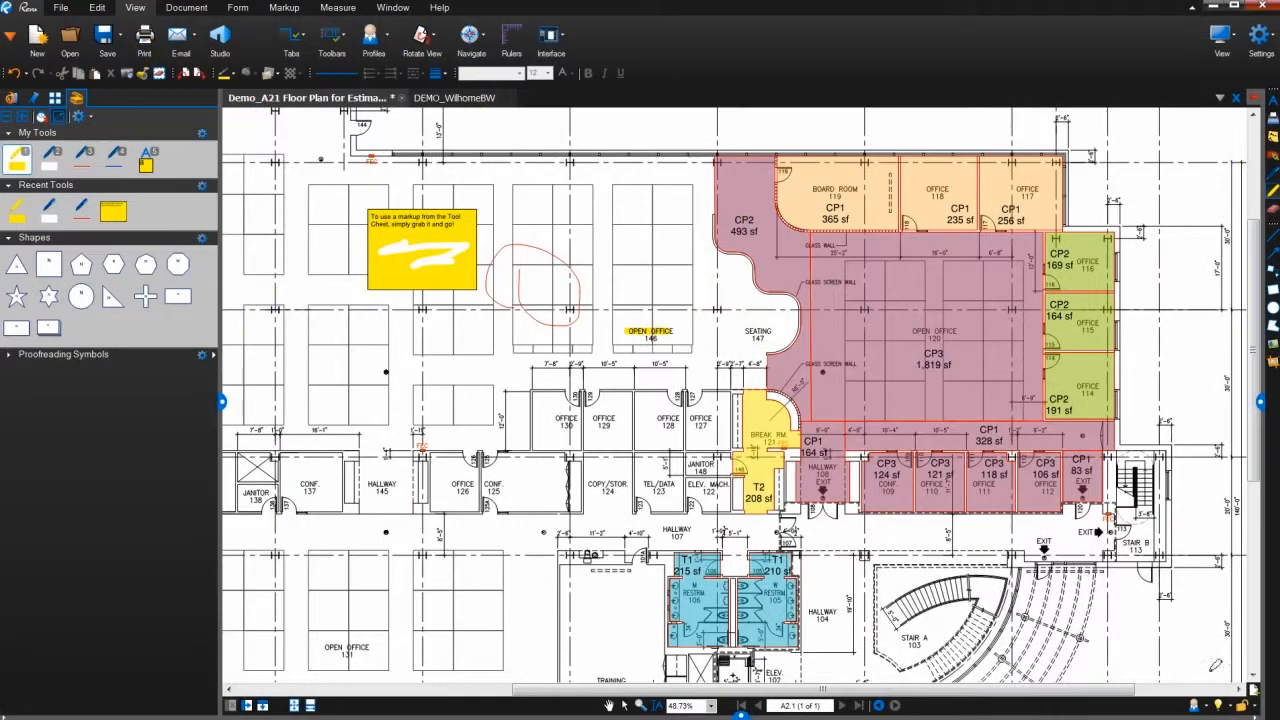
- Choose the Office profile and expand the Proofreading Symbols tool set
click(1206, 705)
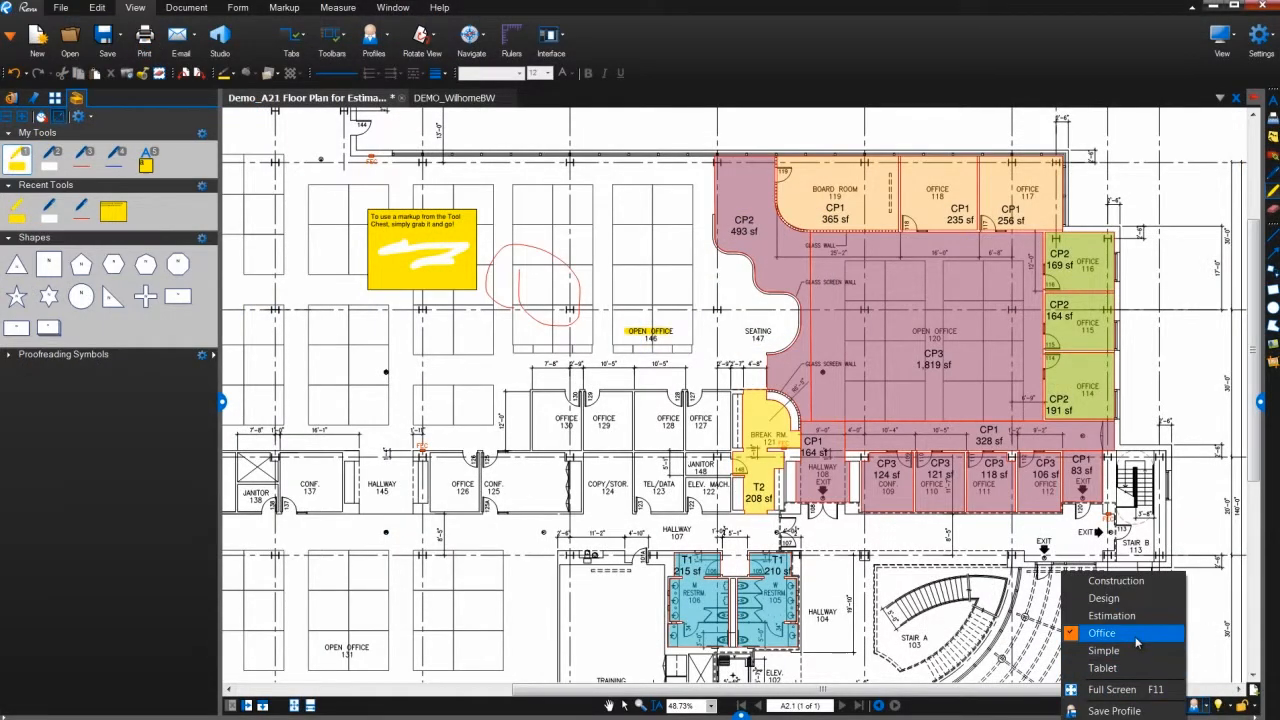
click(1101, 634)
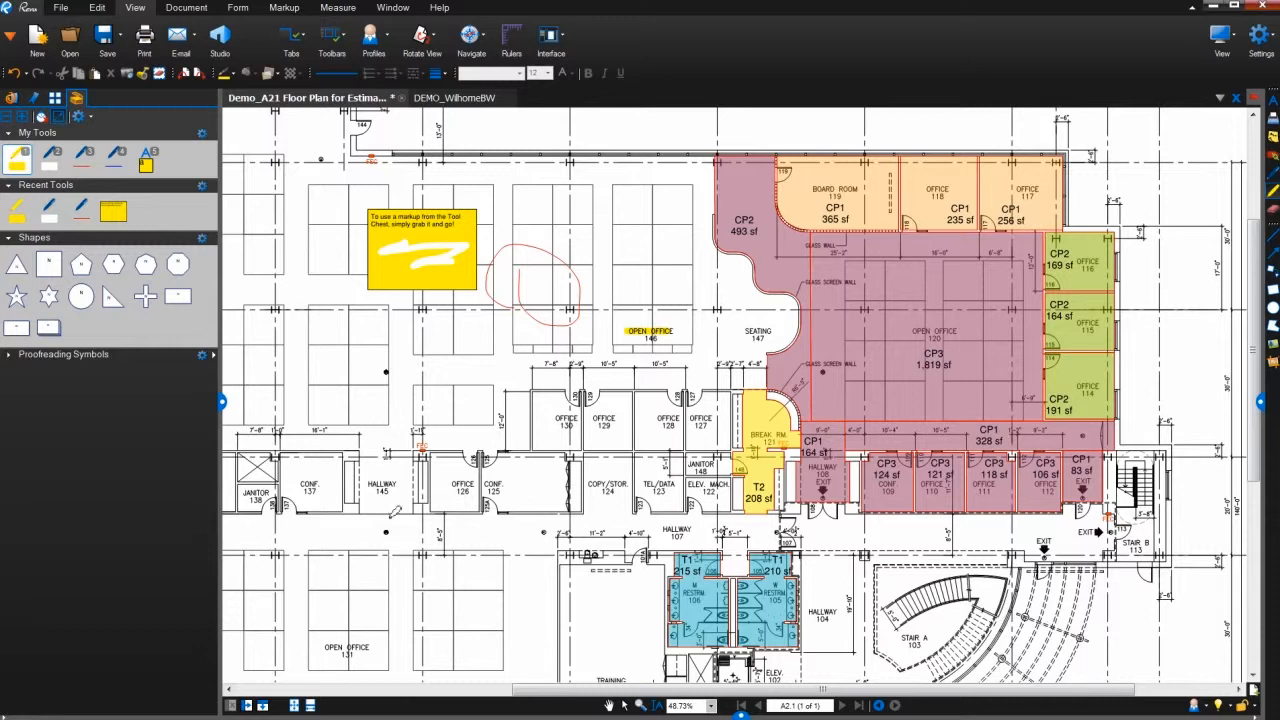
click(8, 355)
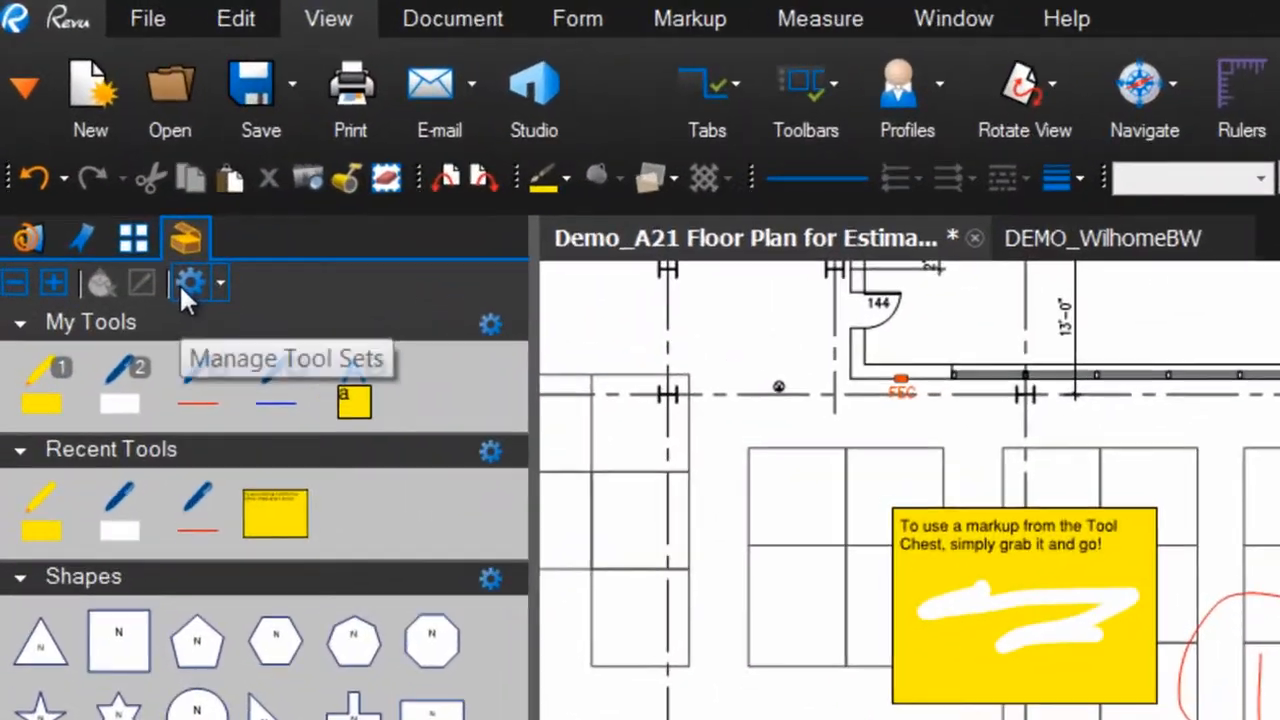
- Enable the Sequences & Actions, Curves and Symbols tool sets in the tool set manager
click(179, 283)
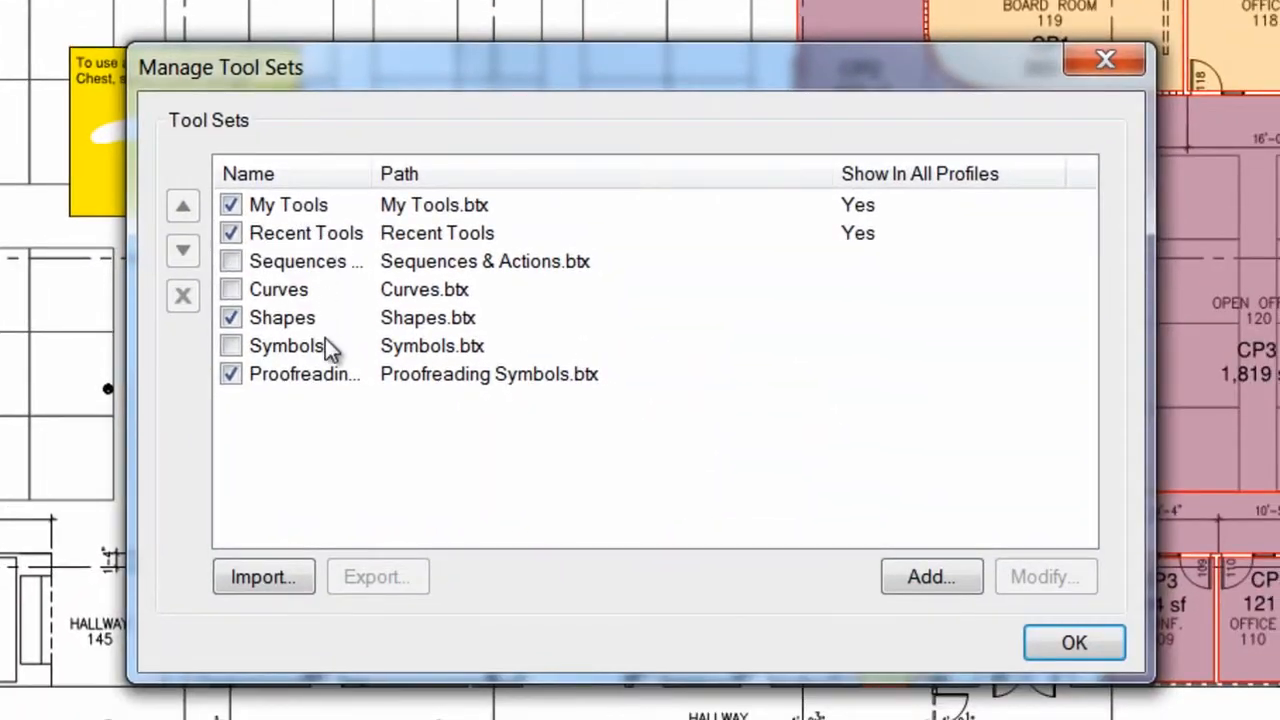
click(232, 262)
click(231, 288)
click(231, 345)
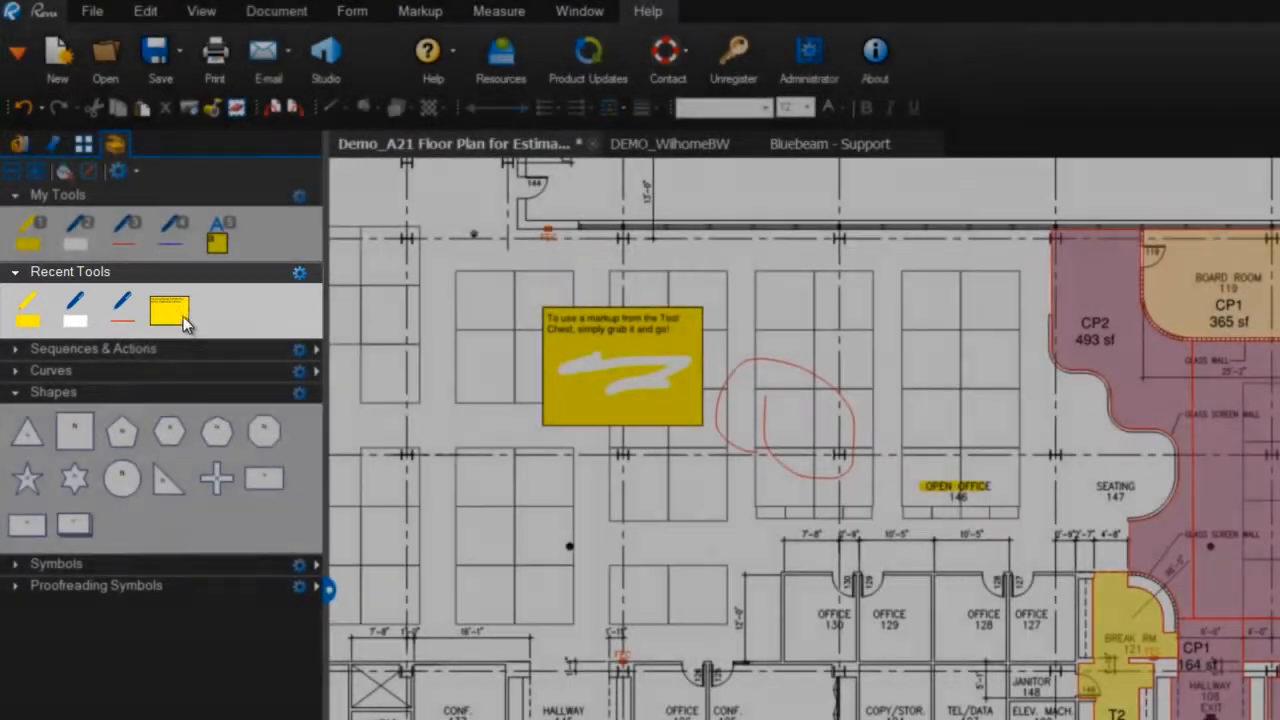
- Place a copy of the recently used yellow text box below the original one on the floor plan
click(183, 316)
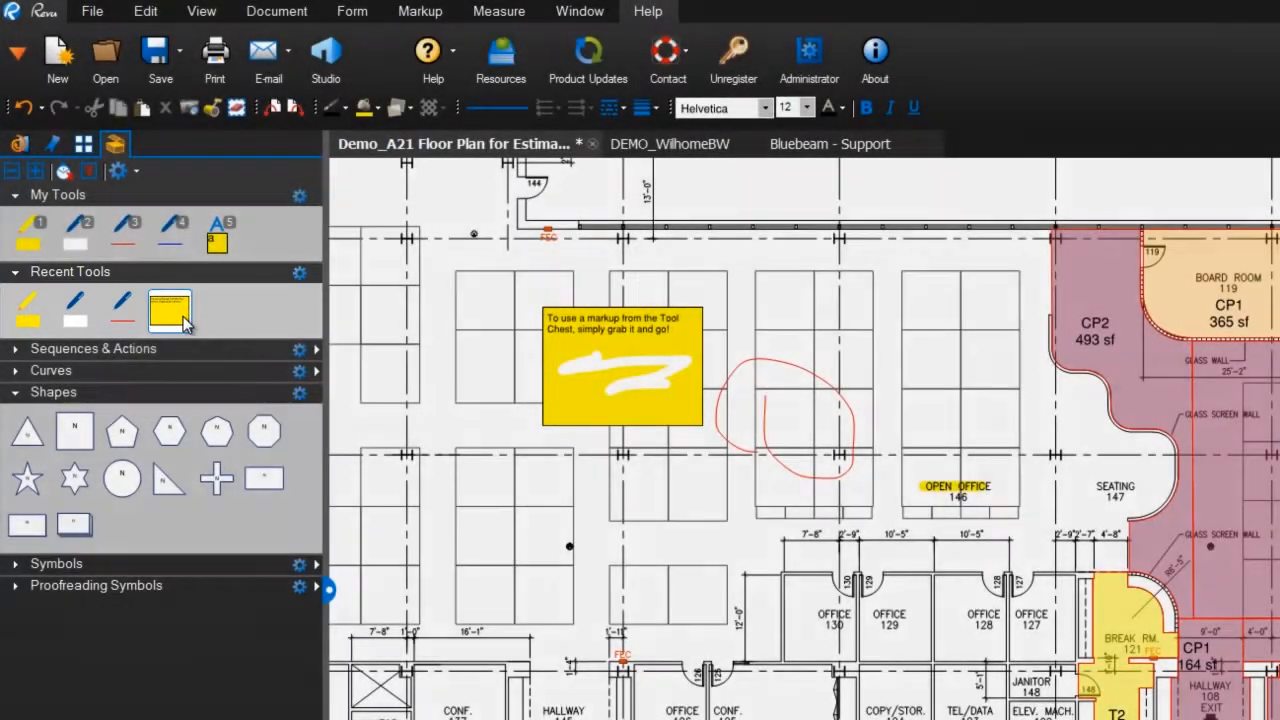
click(505, 584)
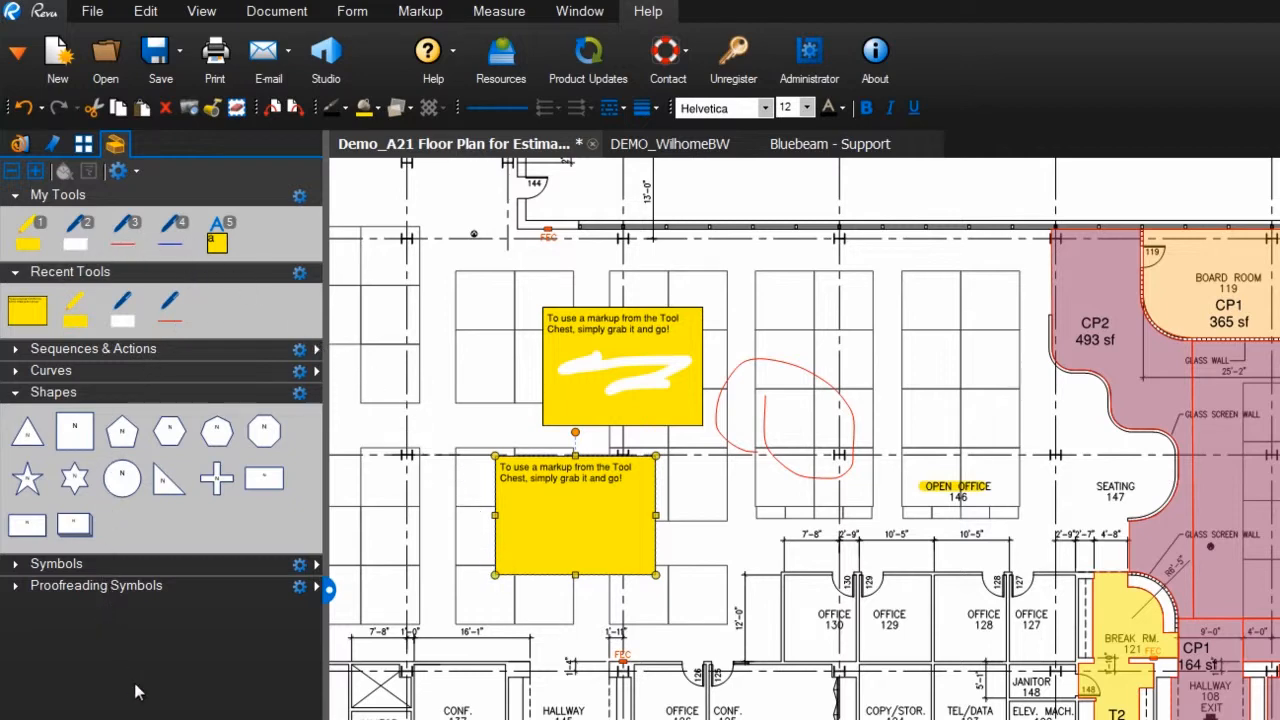
- Add a new tool set titled with the owner's first name and "Tools", shown in all profiles, and save it as a .btx file
click(118, 172)
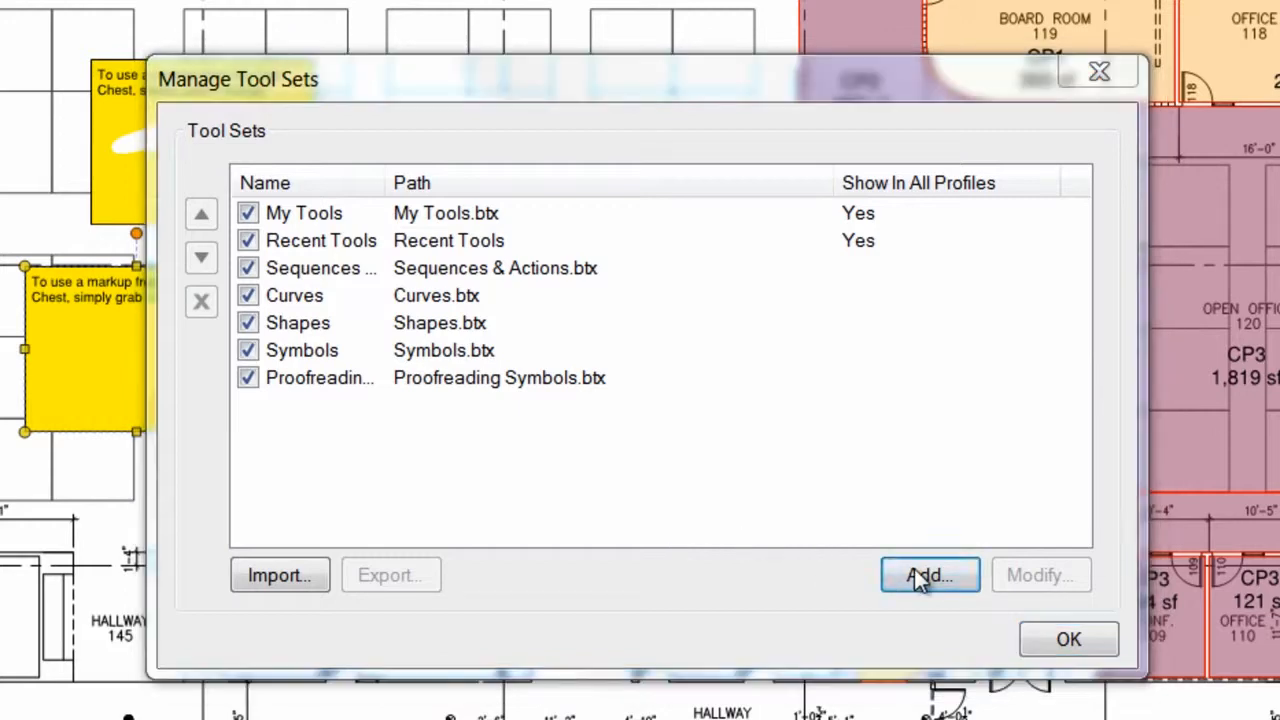
click(916, 572)
click(663, 265)
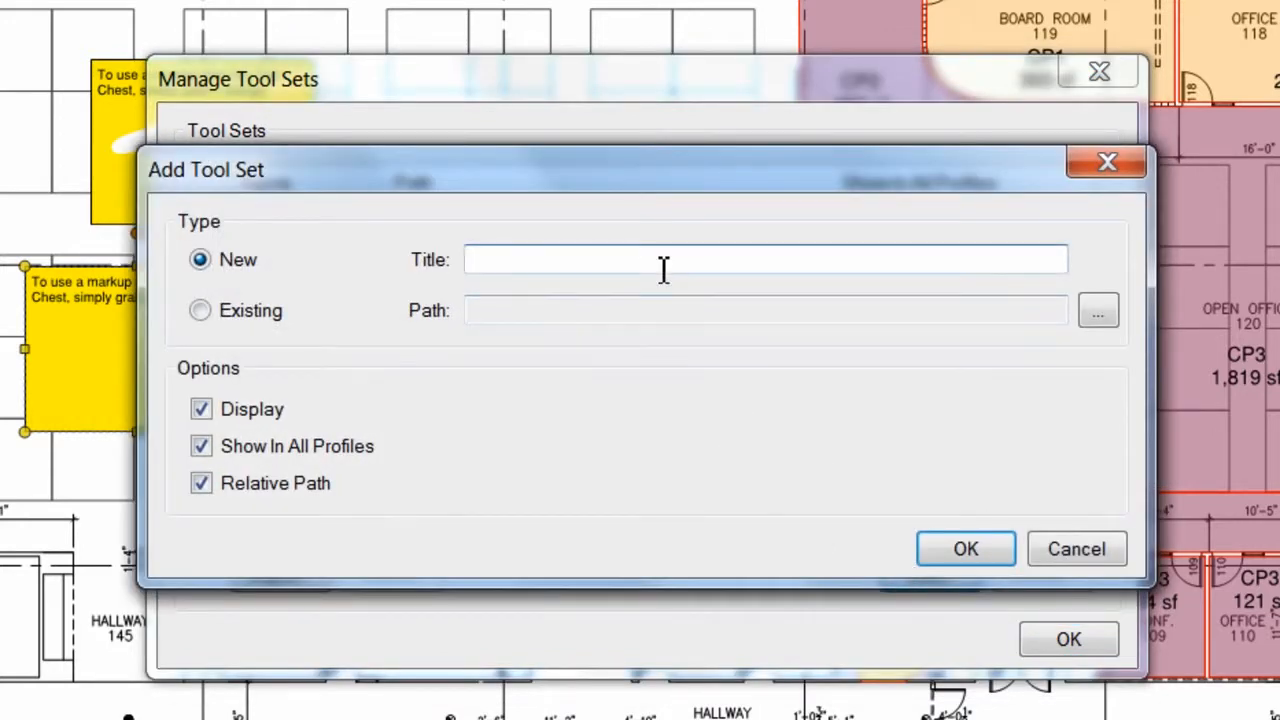
text(Heather's Tools)
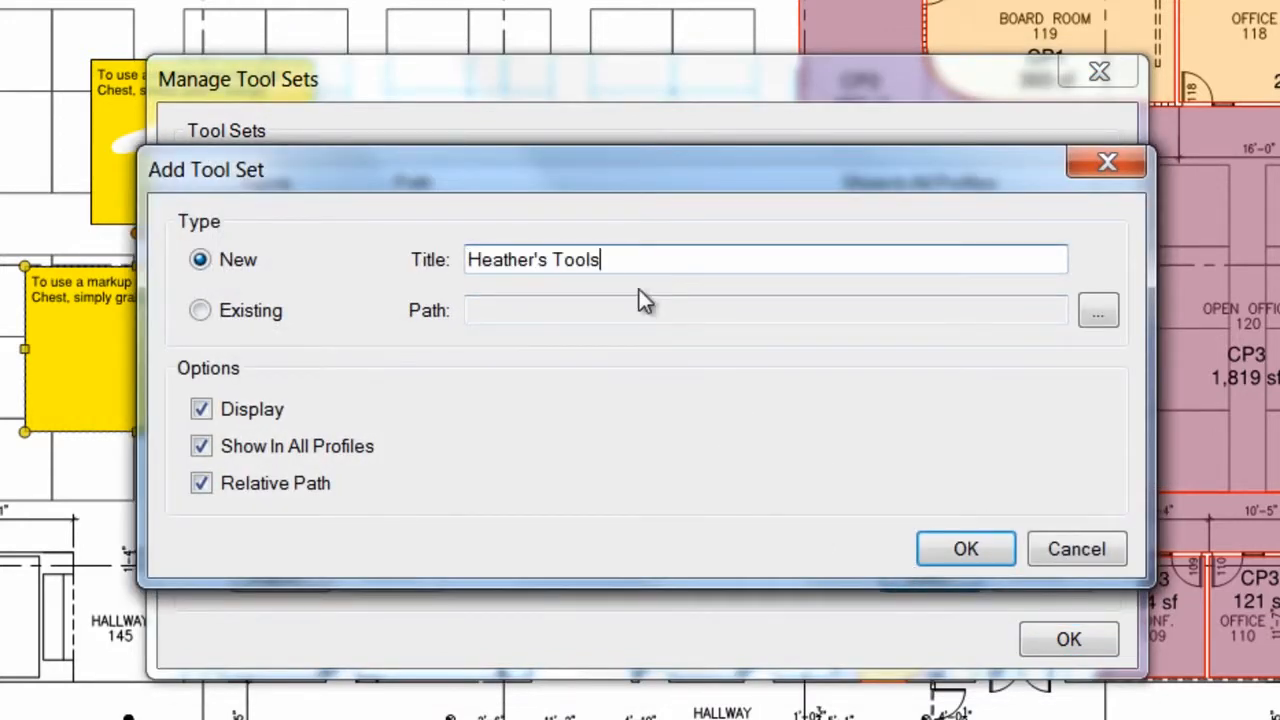
click(205, 448)
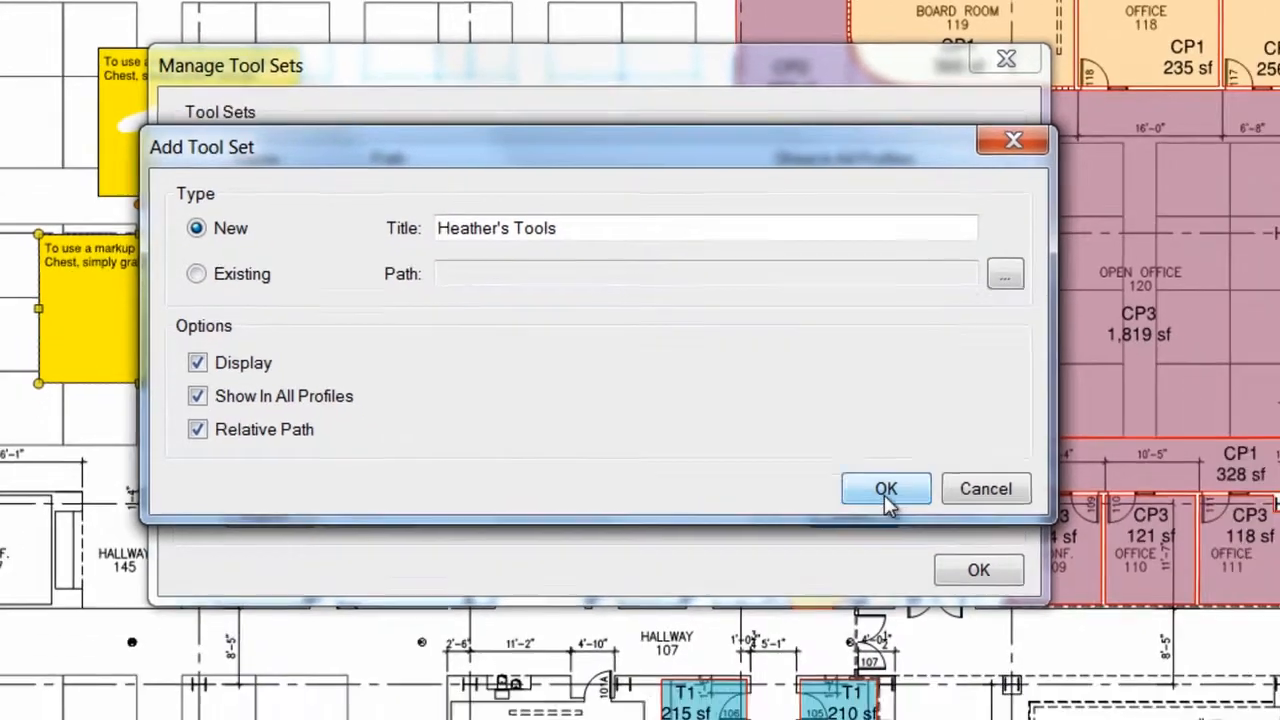
click(963, 552)
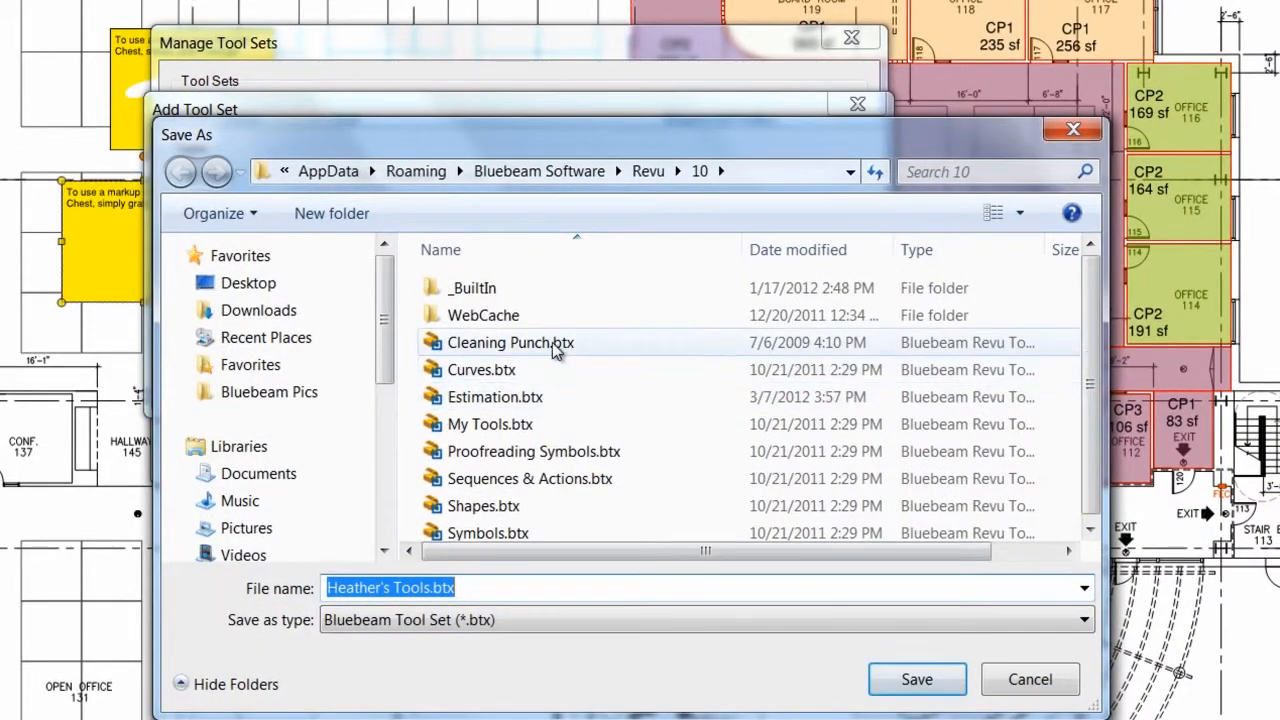
click(893, 681)
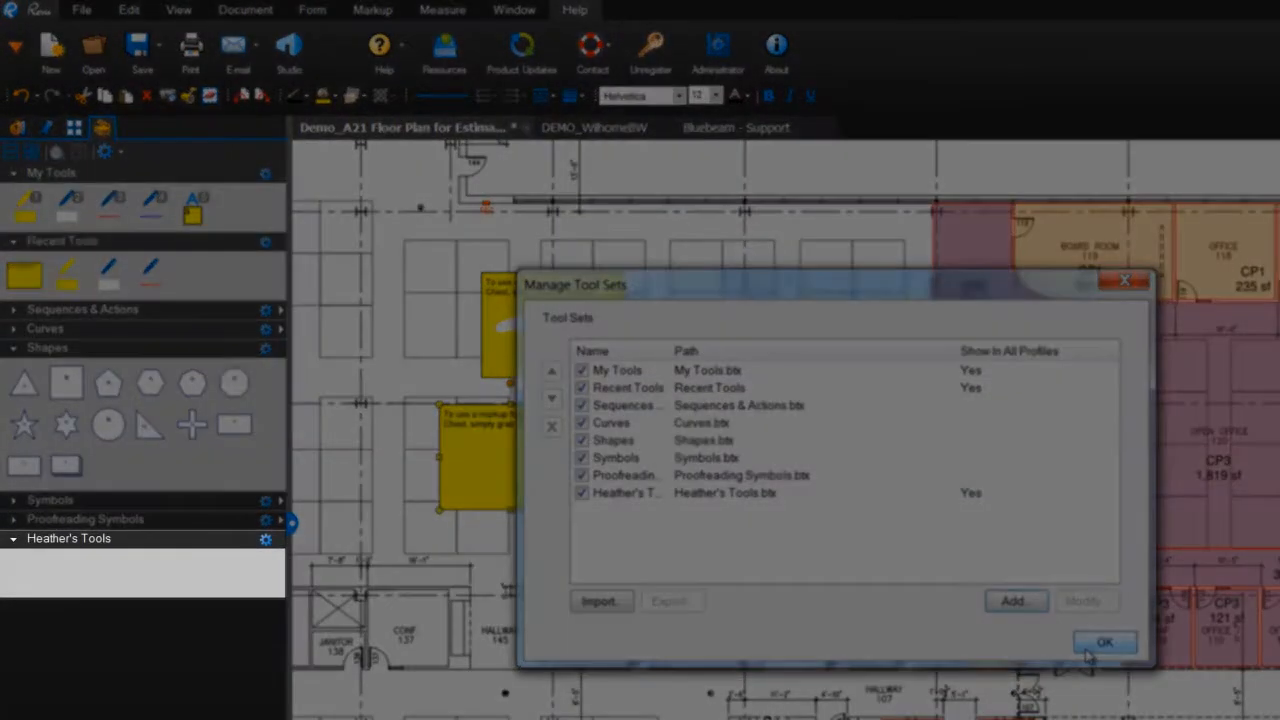
click(1105, 642)
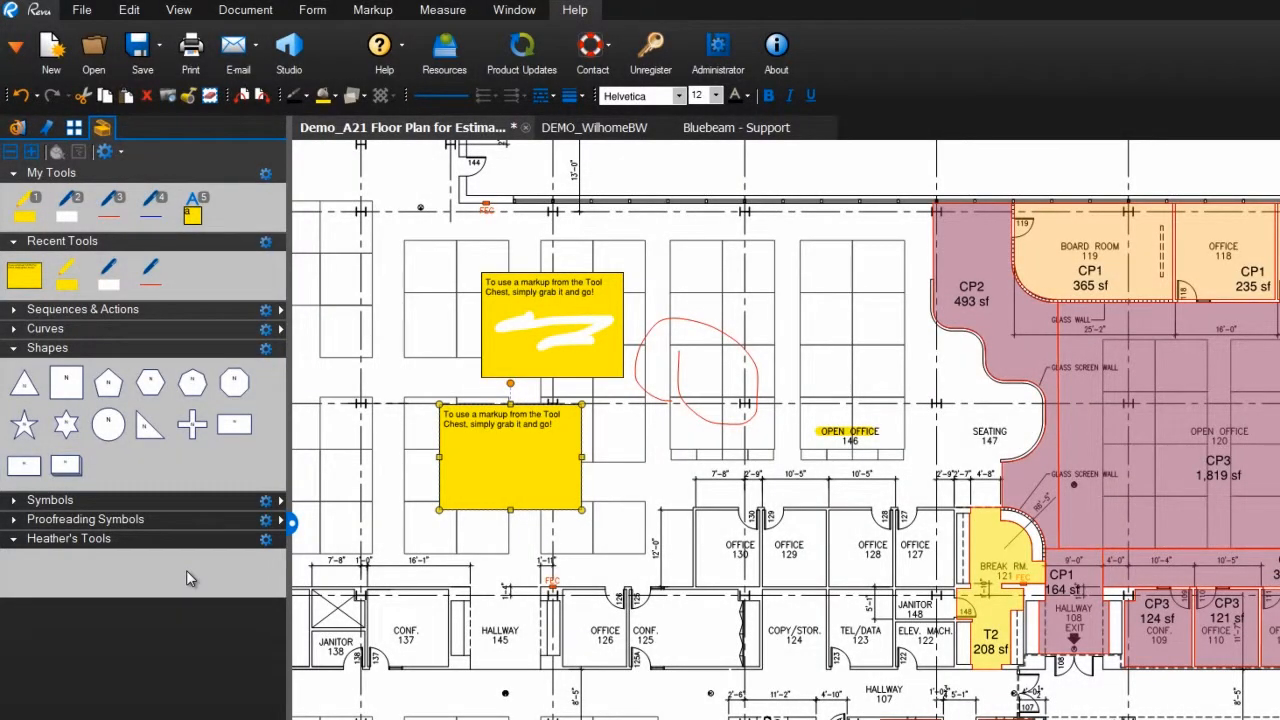
- Add the recently used yellow text box and the red freehand loop to the new personal tool set
drag(24, 274, 24, 570)
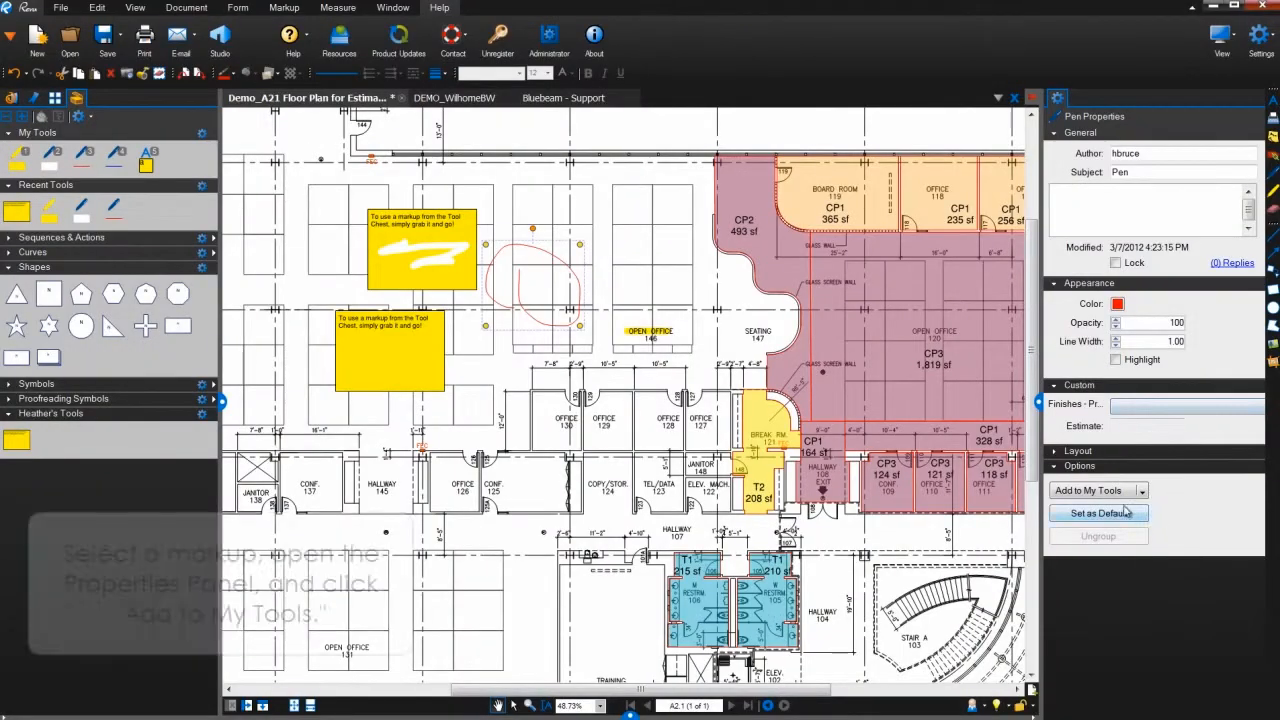
click(1141, 490)
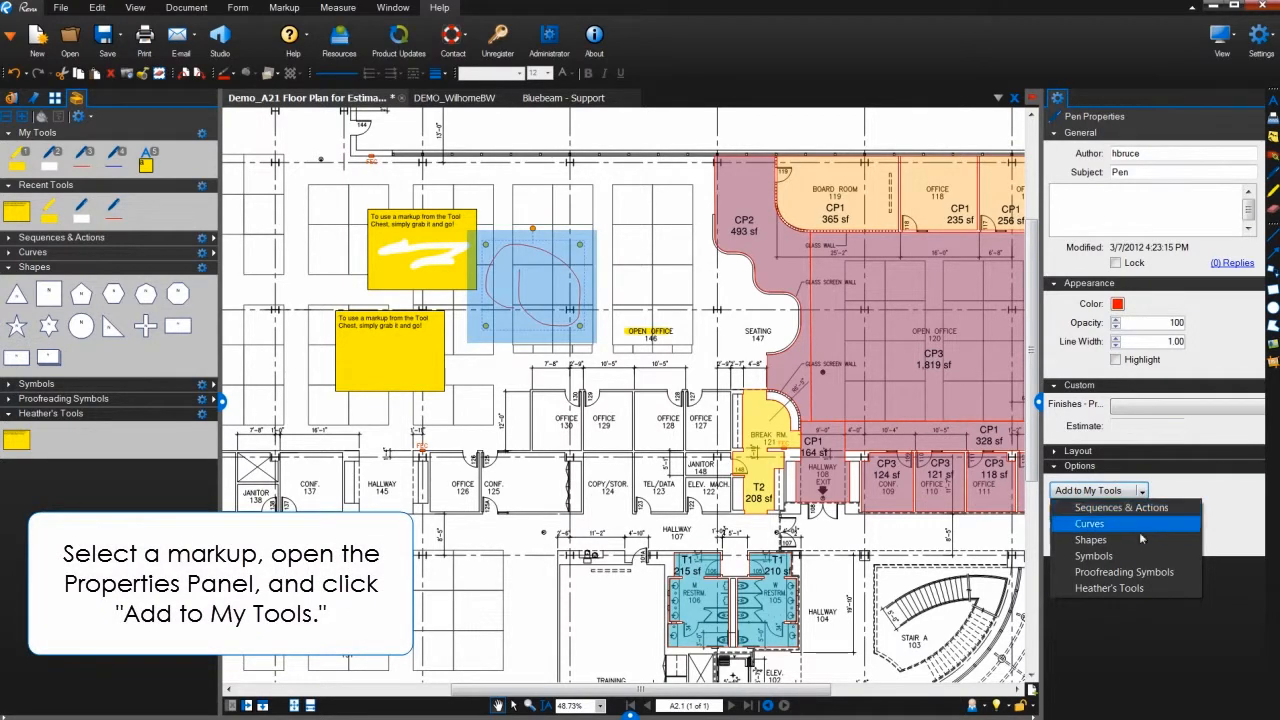
click(1143, 588)
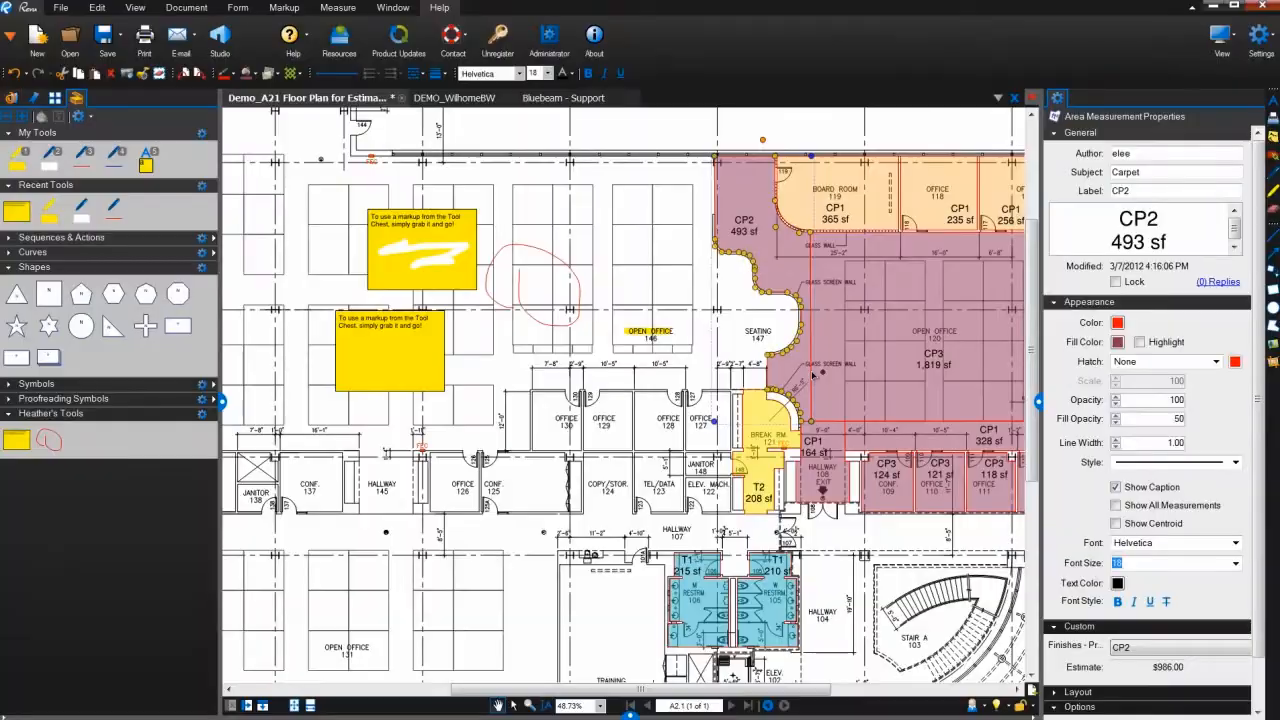
- Add the CP2 carpet area measurement beside Seating 147 to the personal tool set
right_click(805, 373)
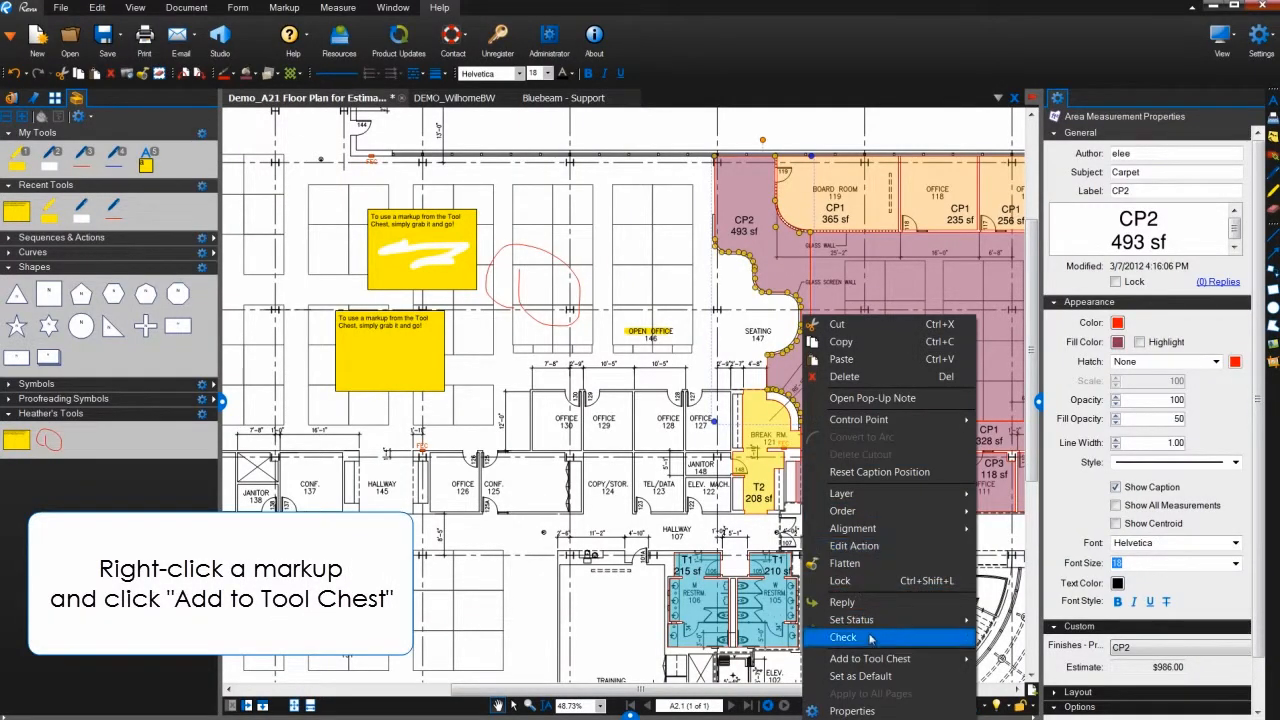
mouse_move(875, 659)
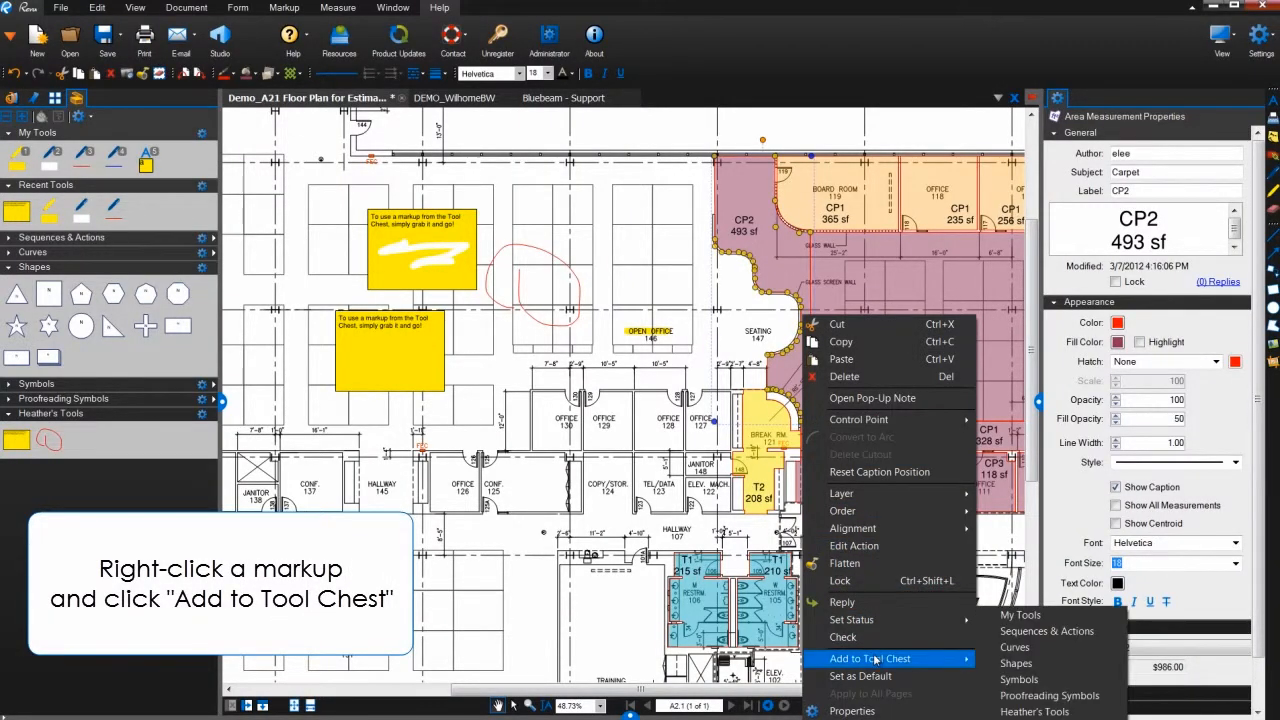
click(1034, 711)
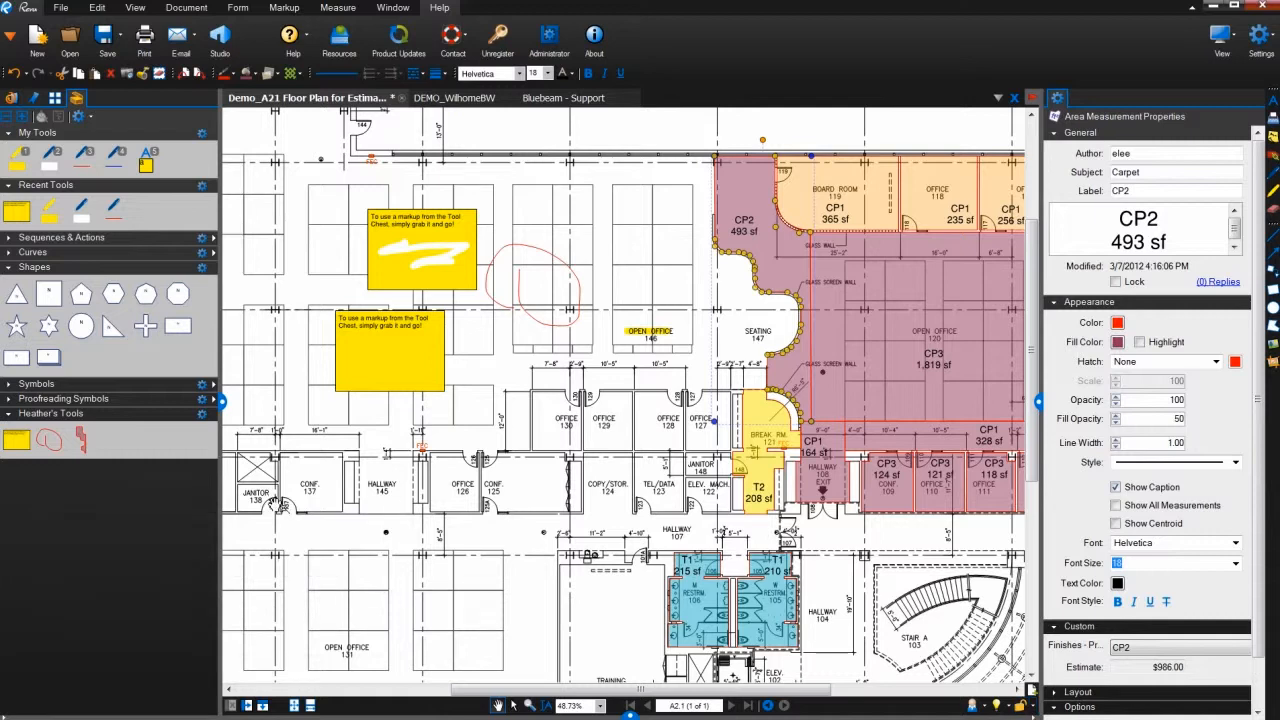
- Paste a snapshot of the Hallway 145 area above the original and add it to the personal tool set
click(16, 439)
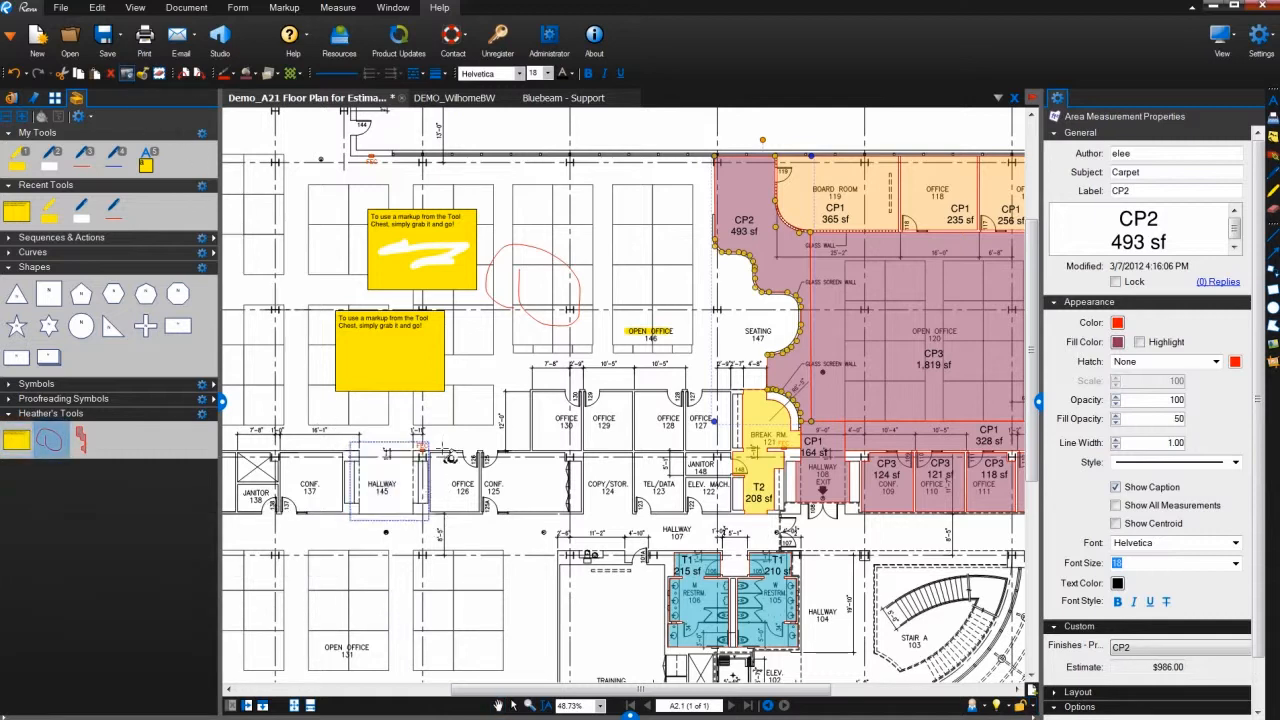
right_click(440, 431)
click(462, 442)
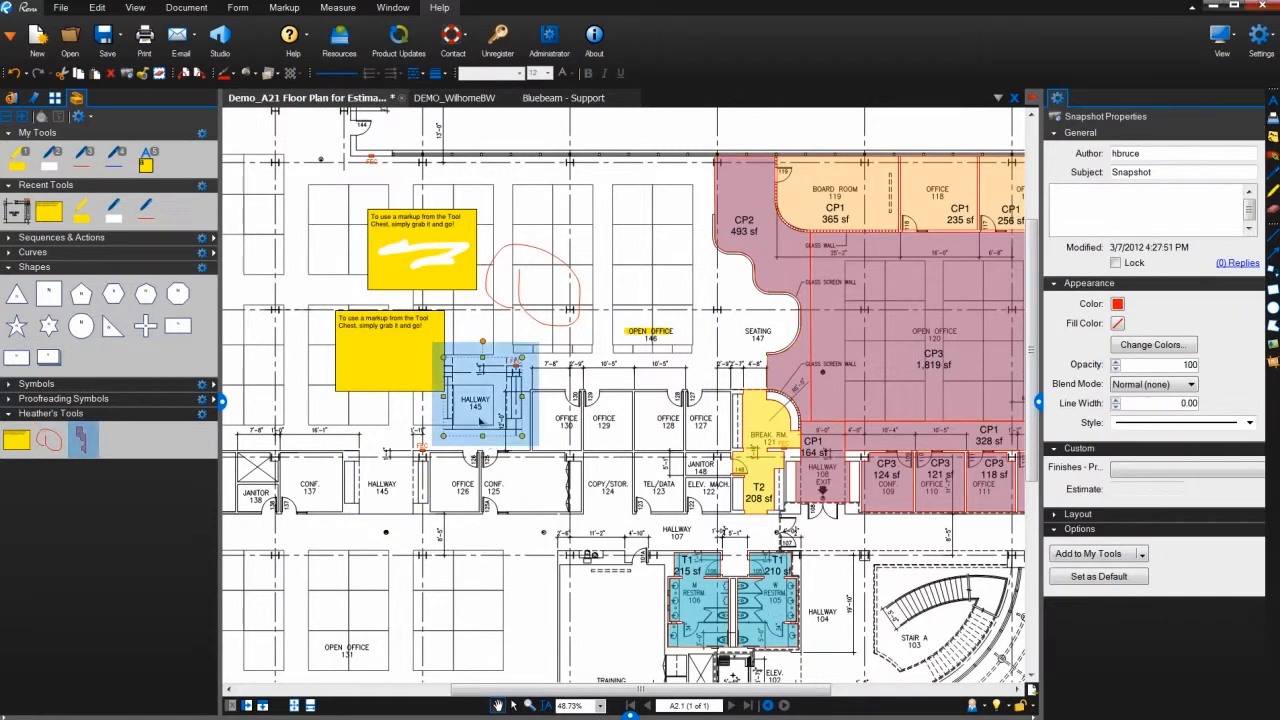
right_click(479, 446)
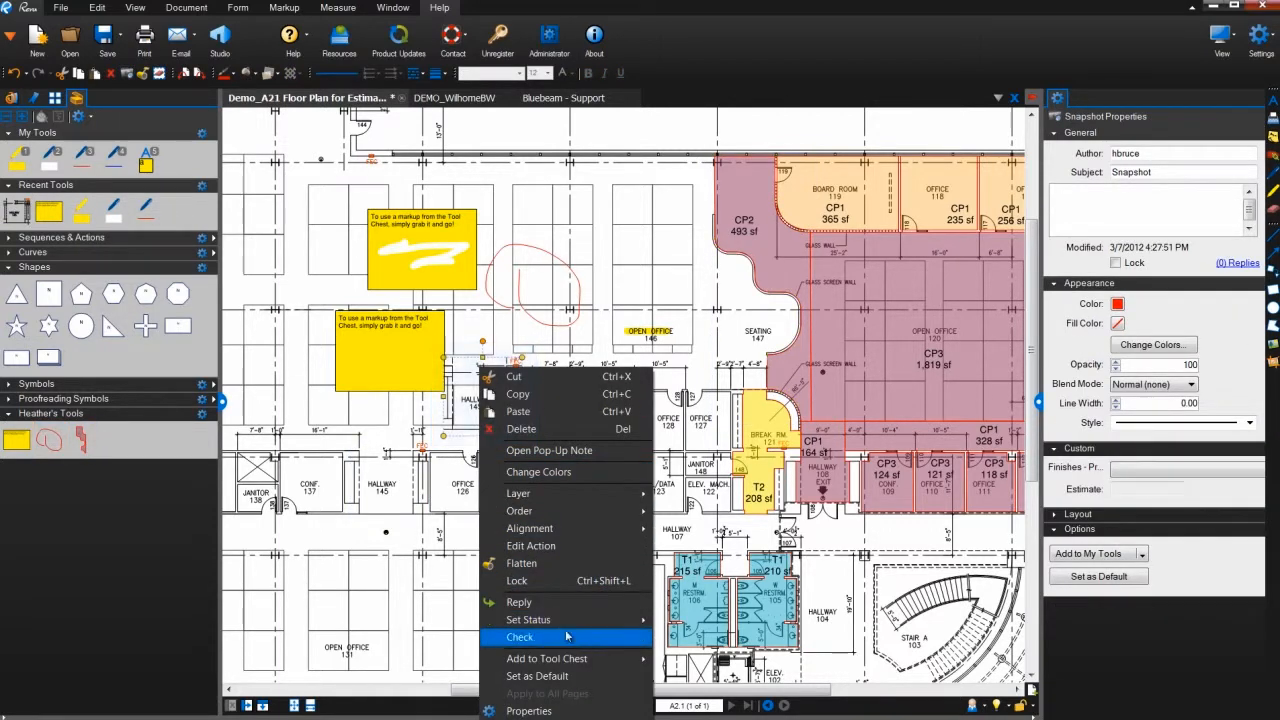
mouse_move(636, 662)
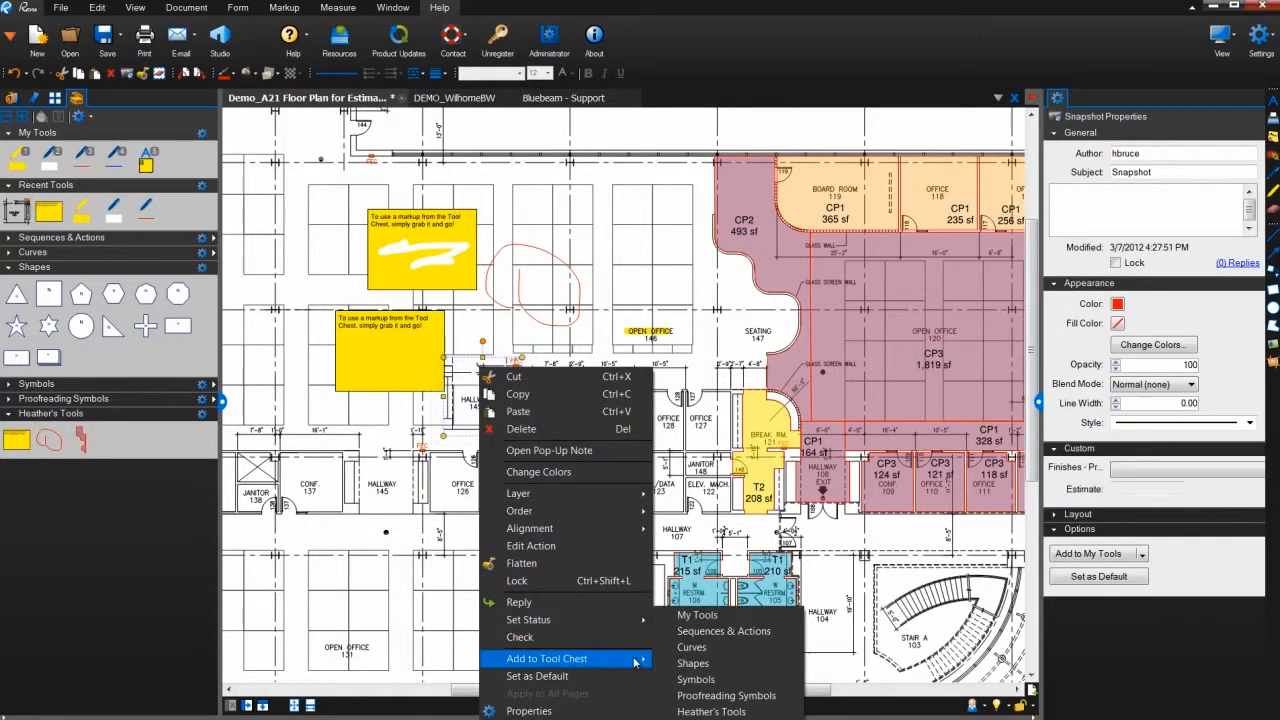
click(712, 711)
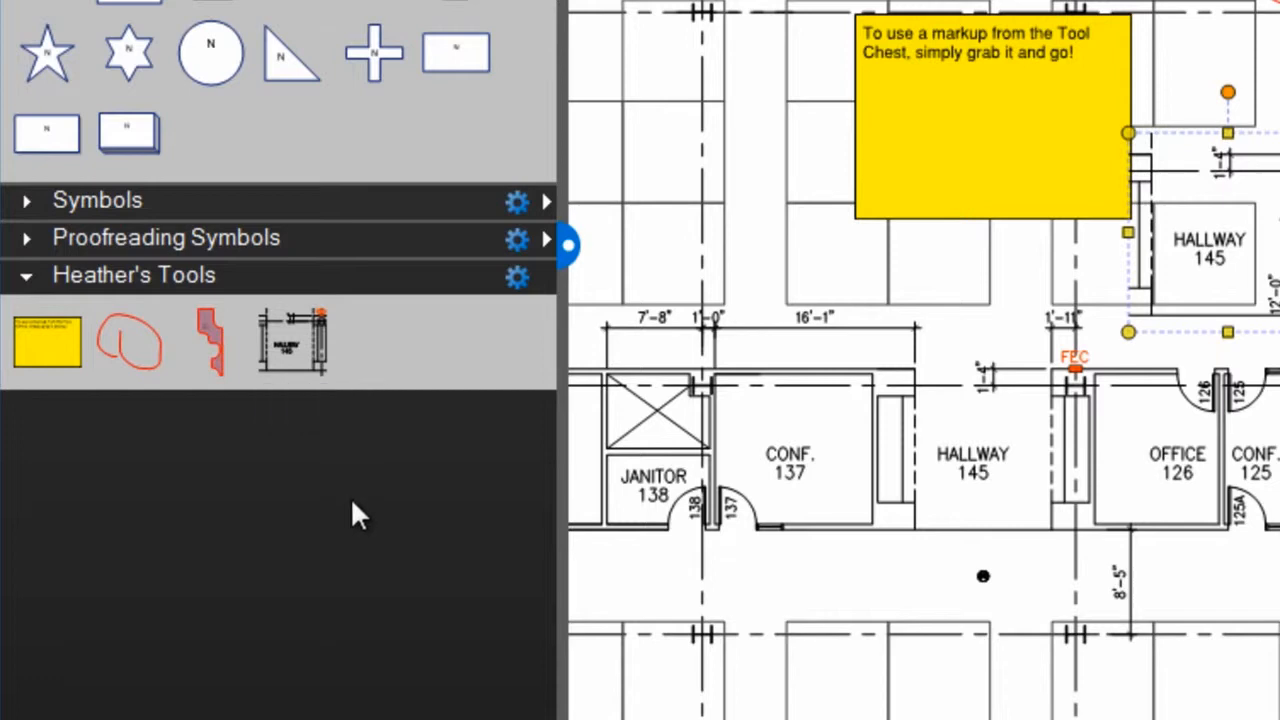
- Place the set's yellow text box over Hallway 145, and use its properties mode to add one below reading "I can enter different text here!"
click(58, 359)
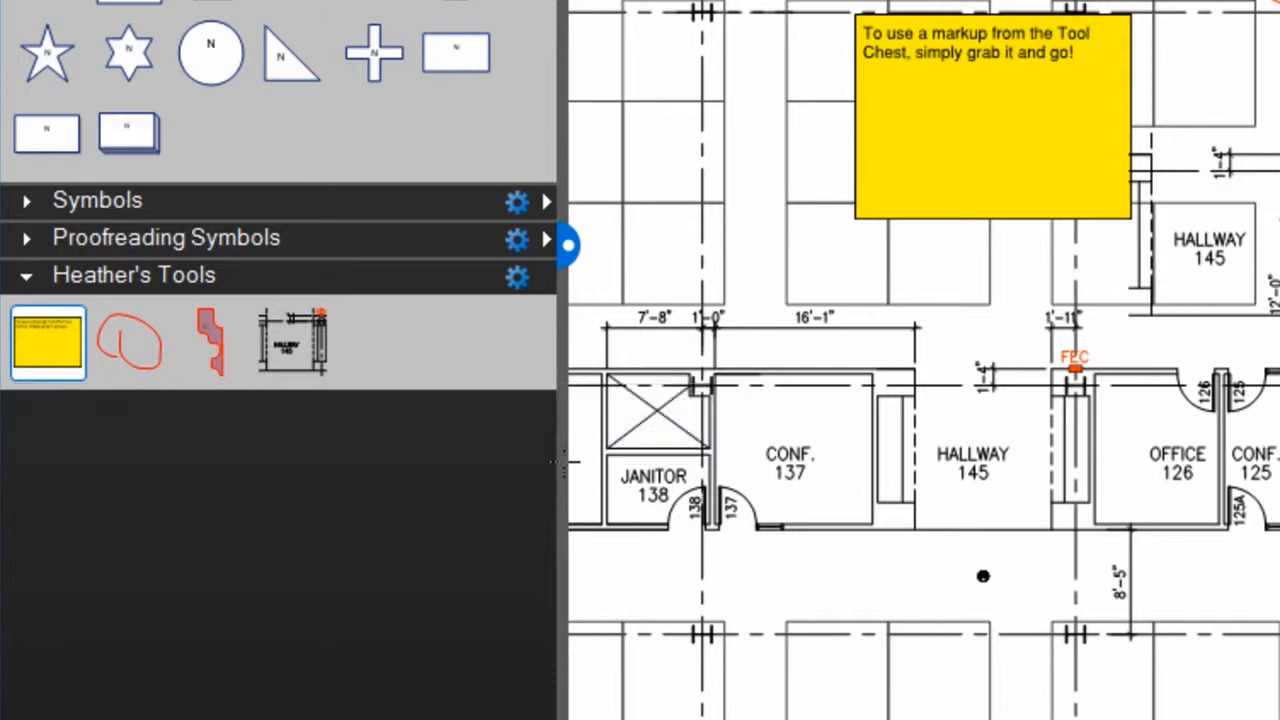
click(918, 474)
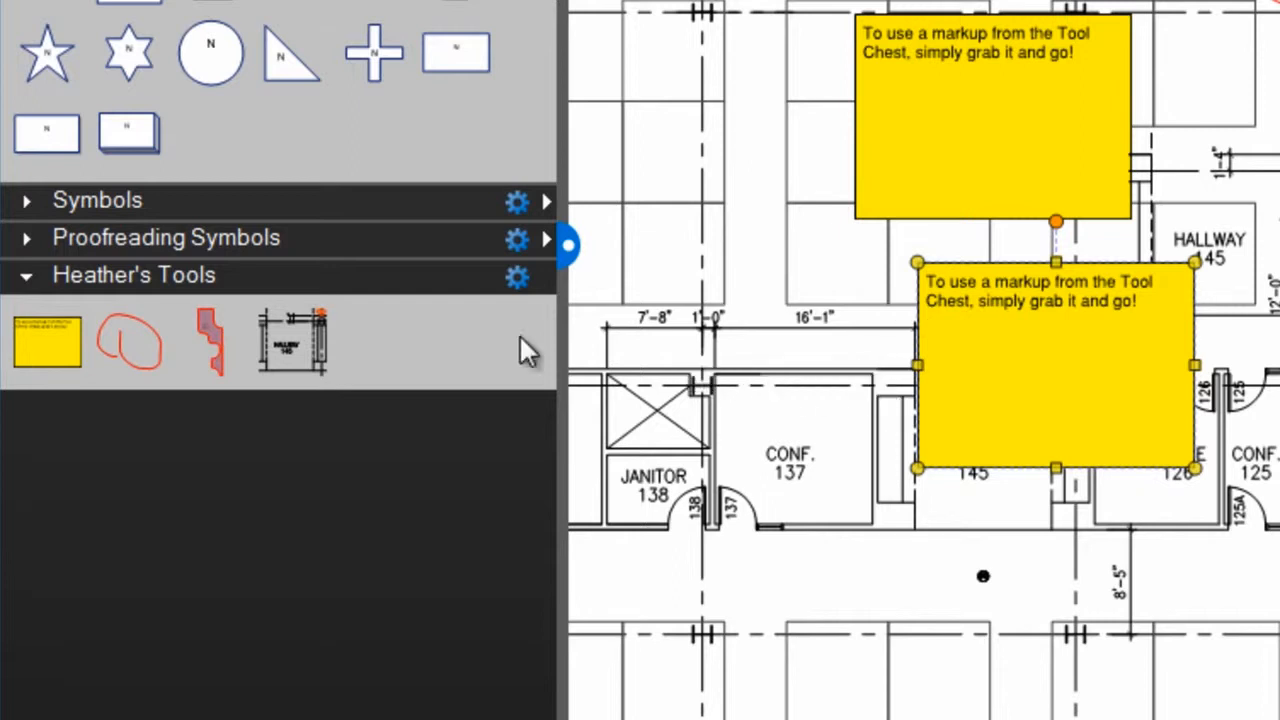
click(56, 348)
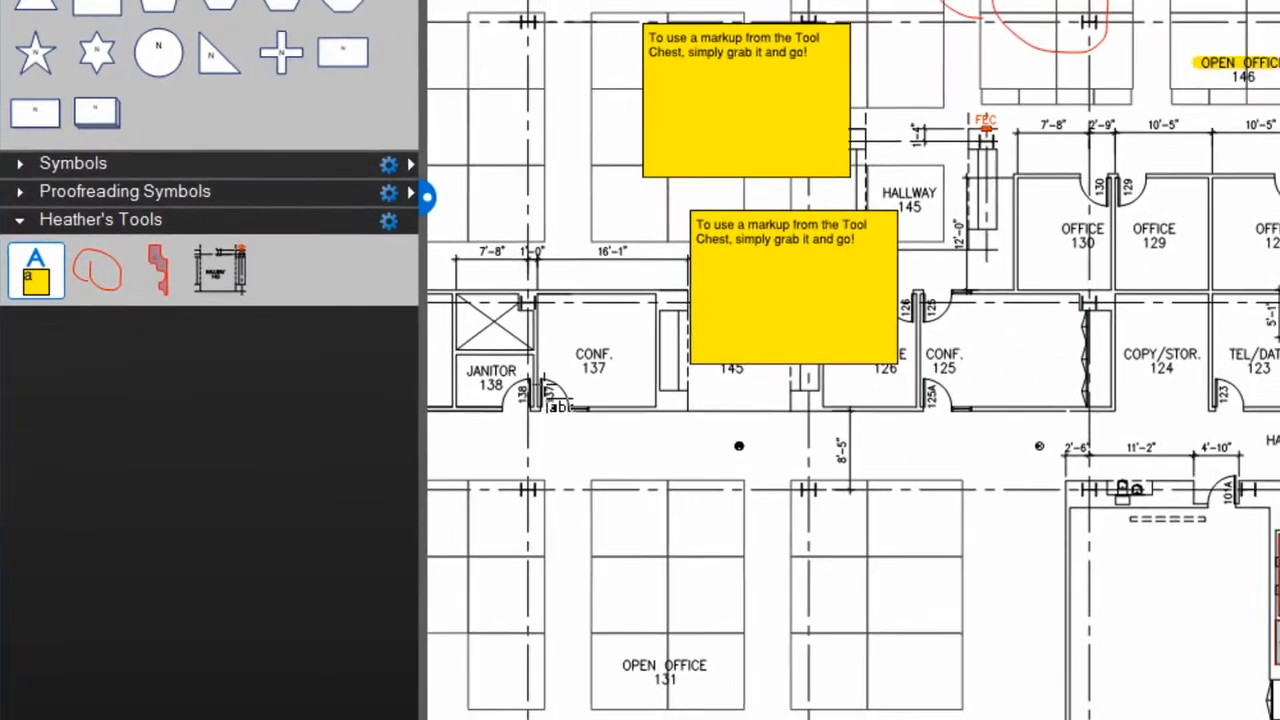
drag(652, 453, 944, 660)
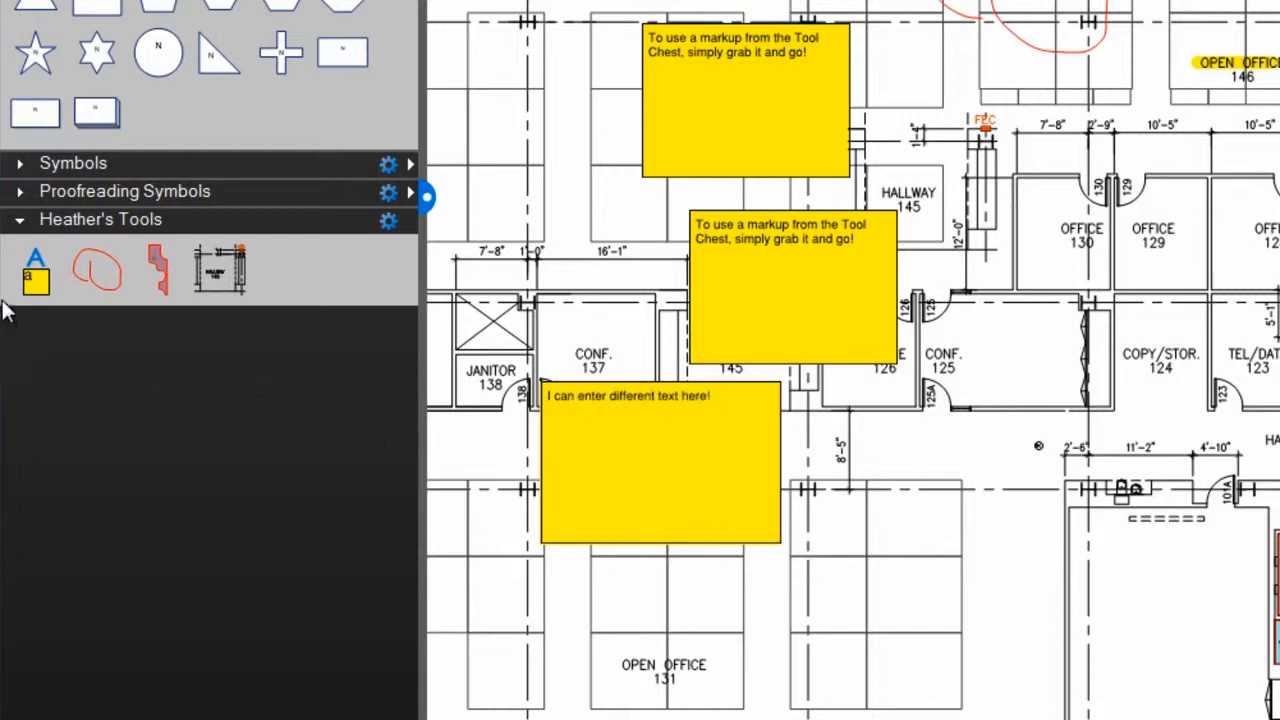
click(35, 282)
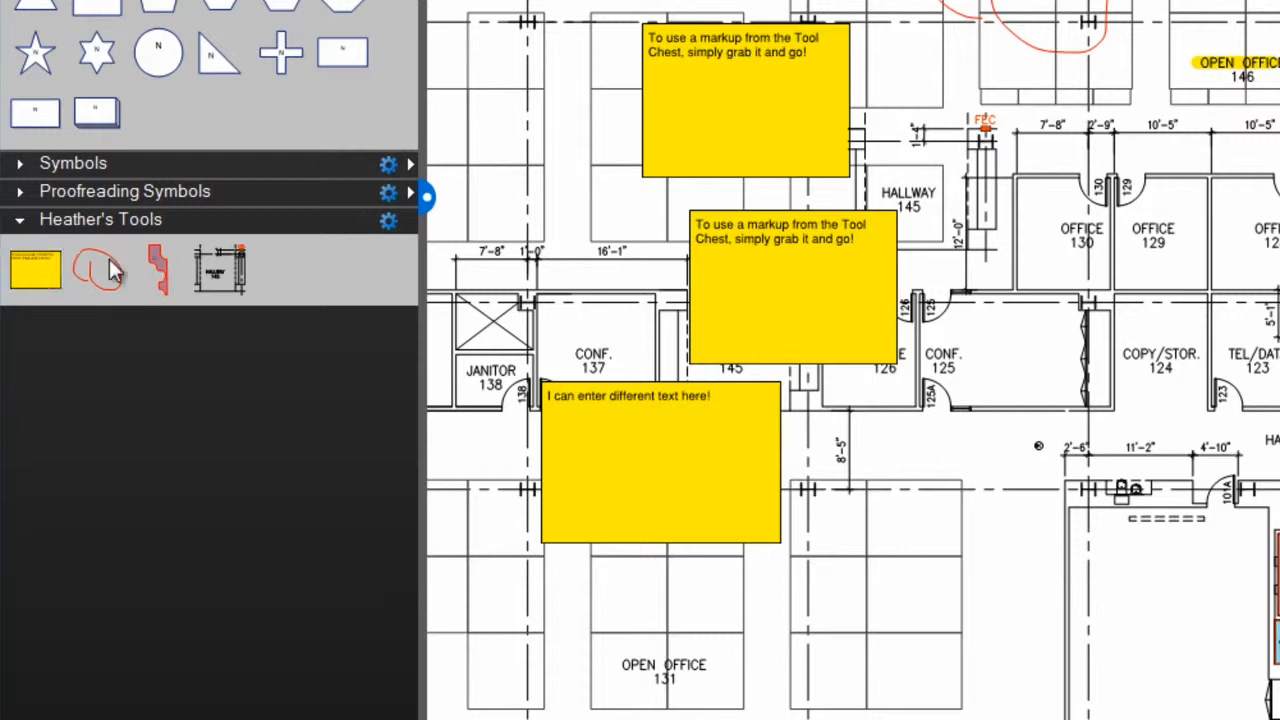
- Collapse the personal tool set and place its Hallway 145 snapshot from the collapsed set to the right of Open Office 131
click(18, 224)
click(18, 224)
click(18, 194)
click(18, 194)
click(22, 222)
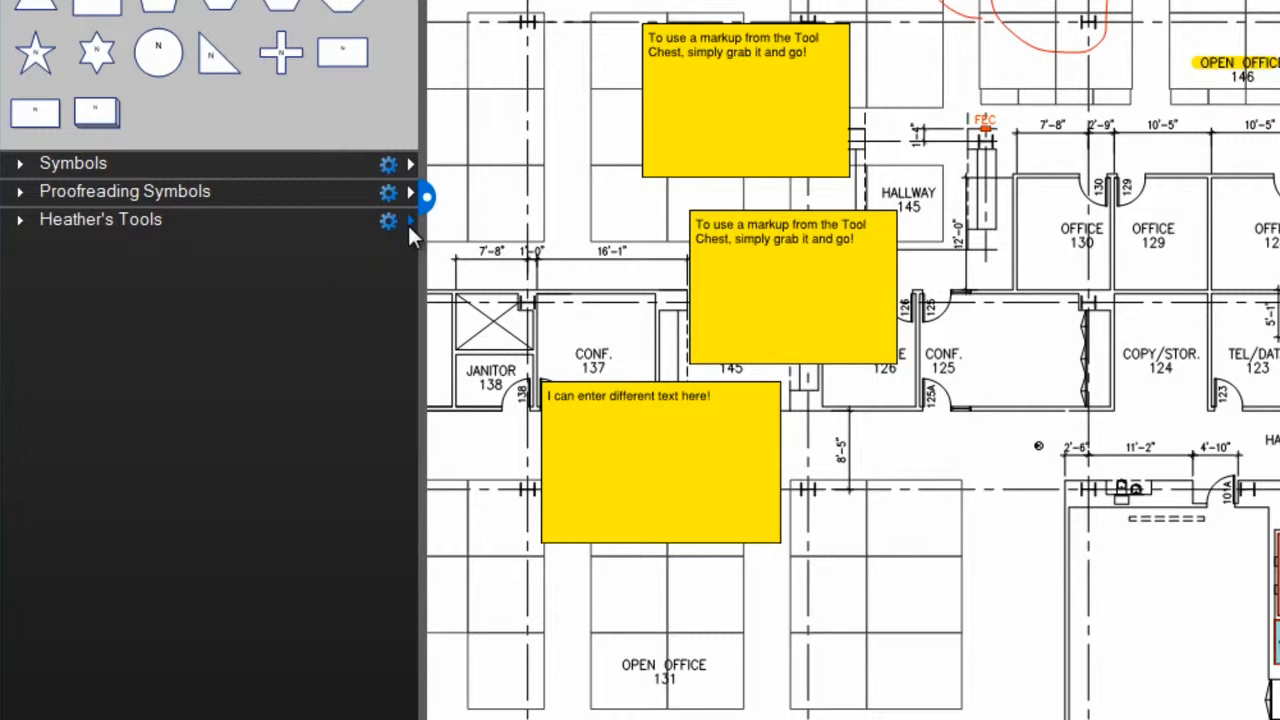
mouse_move(409, 224)
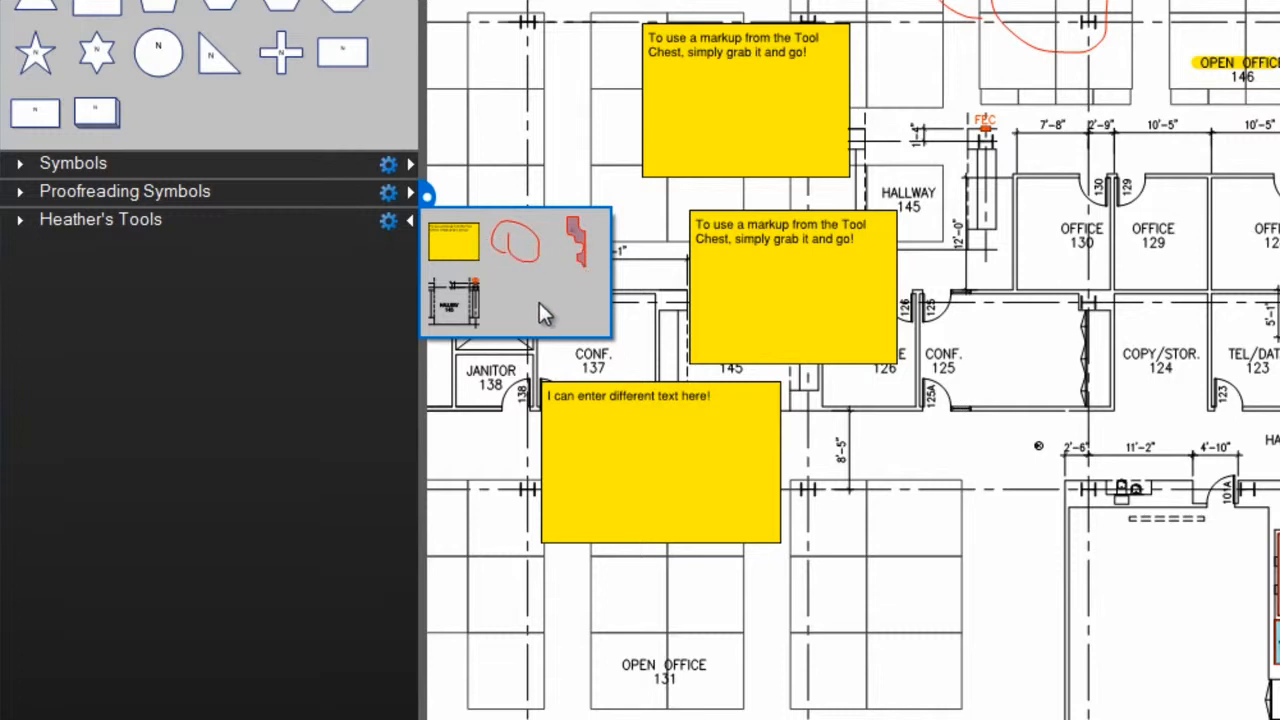
mouse_move(457, 297)
mouse_down()
mouse_move(965, 300)
mouse_move(992, 462)
mouse_move(978, 652)
mouse_up()
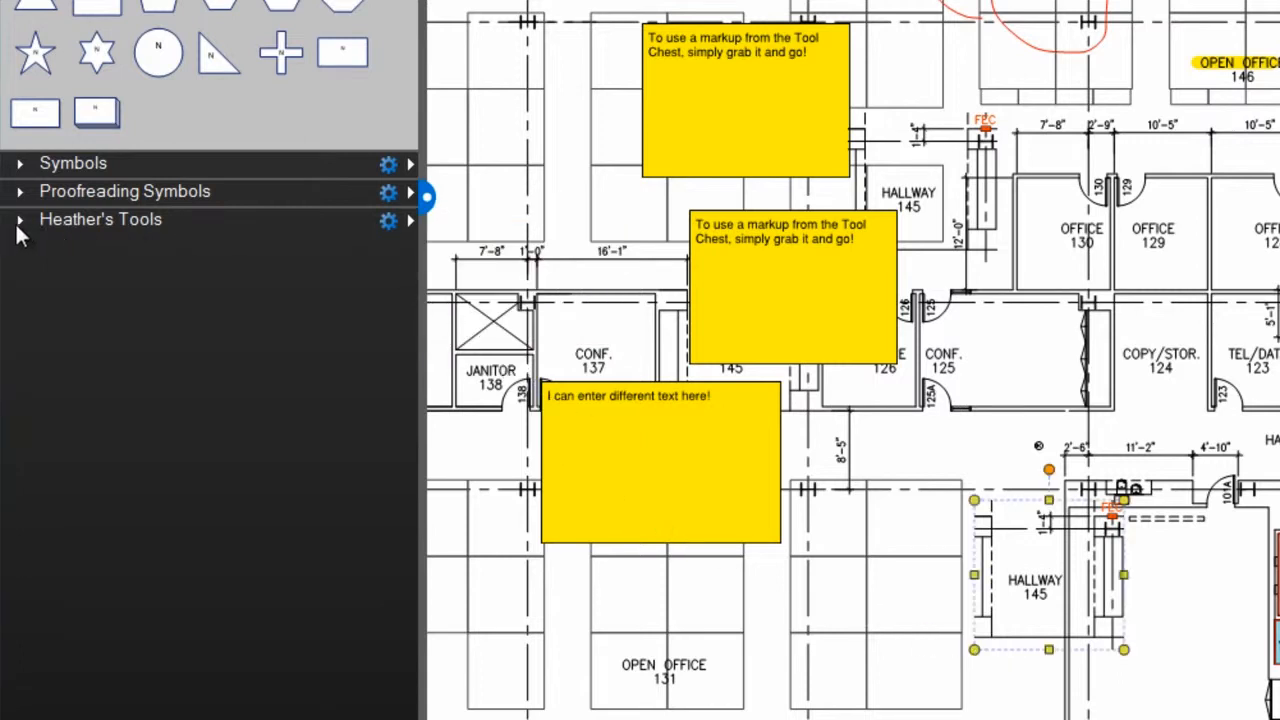
- Expand the personal tool set, show its markups in Detail view and widen the Tool Chest
click(20, 226)
click(388, 221)
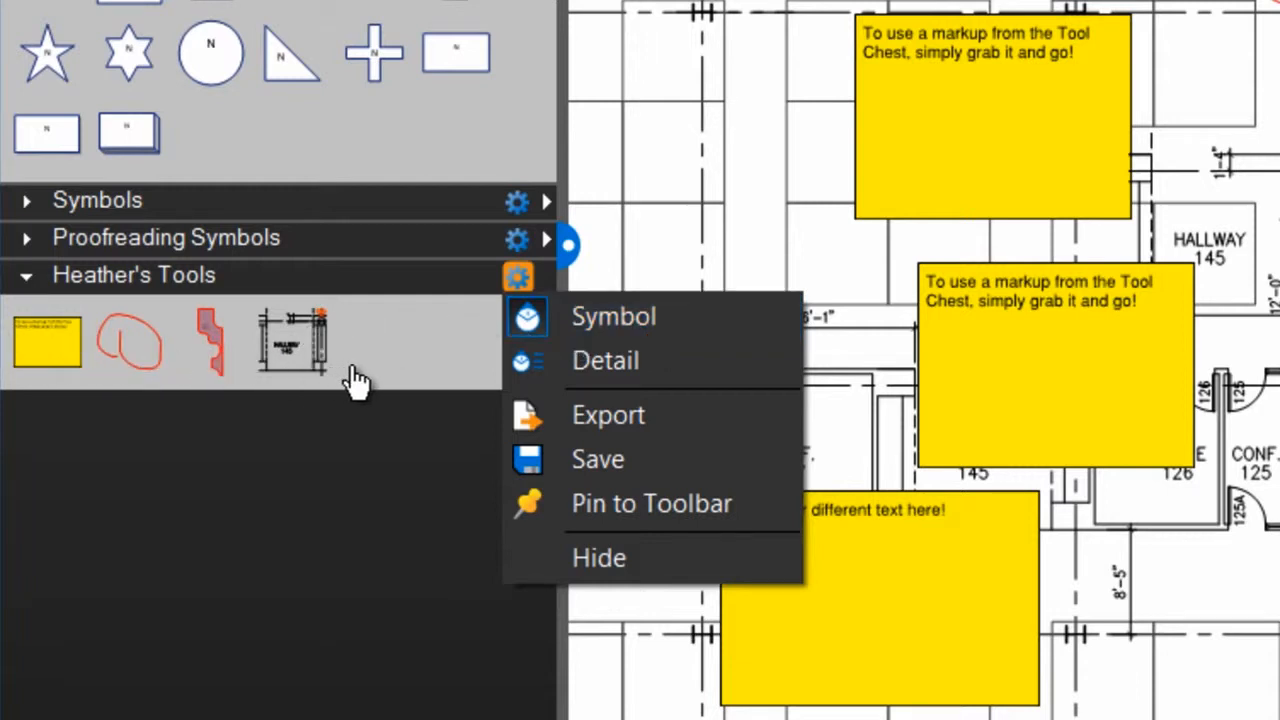
click(543, 366)
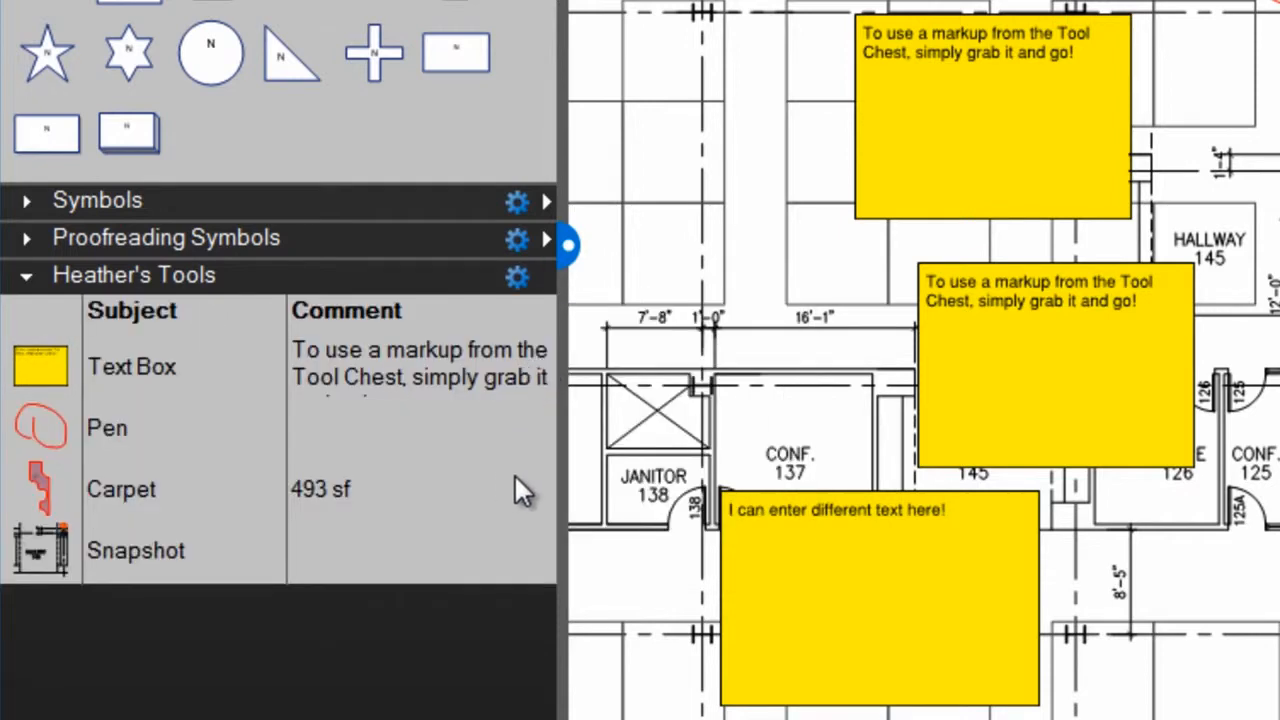
mouse_move(560, 471)
mouse_down()
mouse_move(726, 486)
mouse_move(982, 548)
mouse_move(666, 554)
mouse_move(594, 580)
mouse_up()
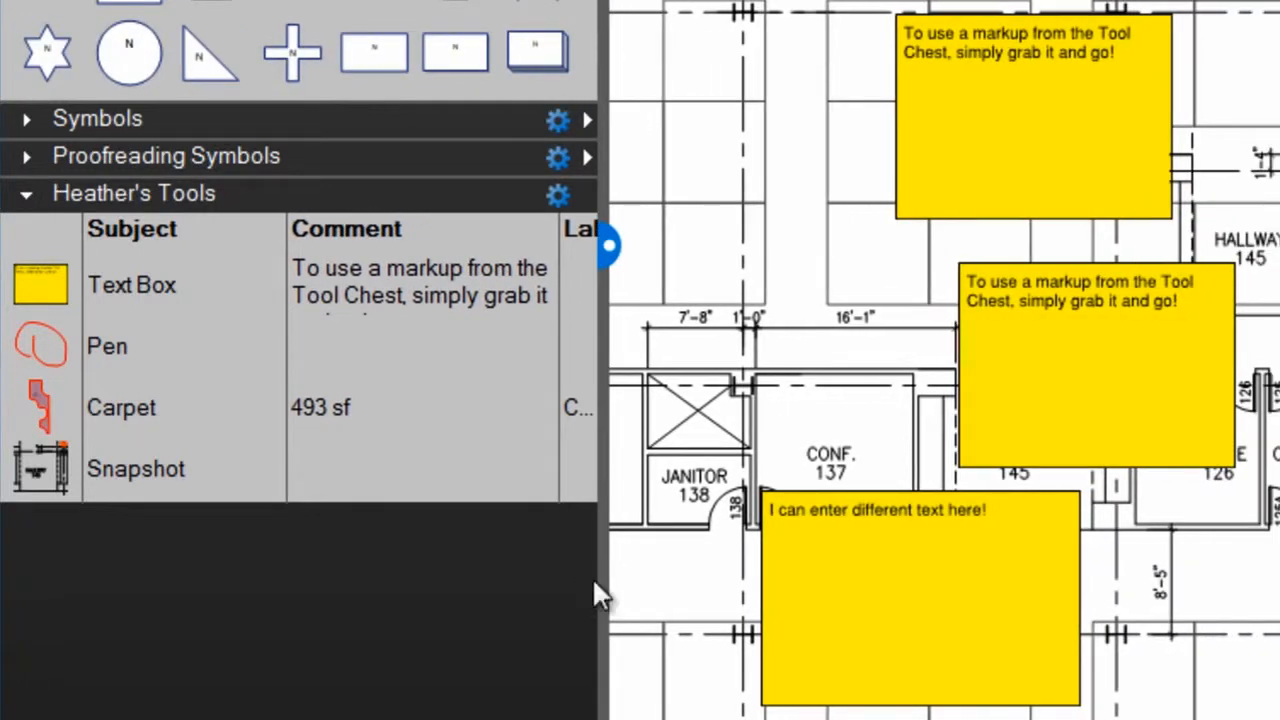
- Pin the personal tool set to a new custom toolbar with a name starting "My Favo"
click(558, 195)
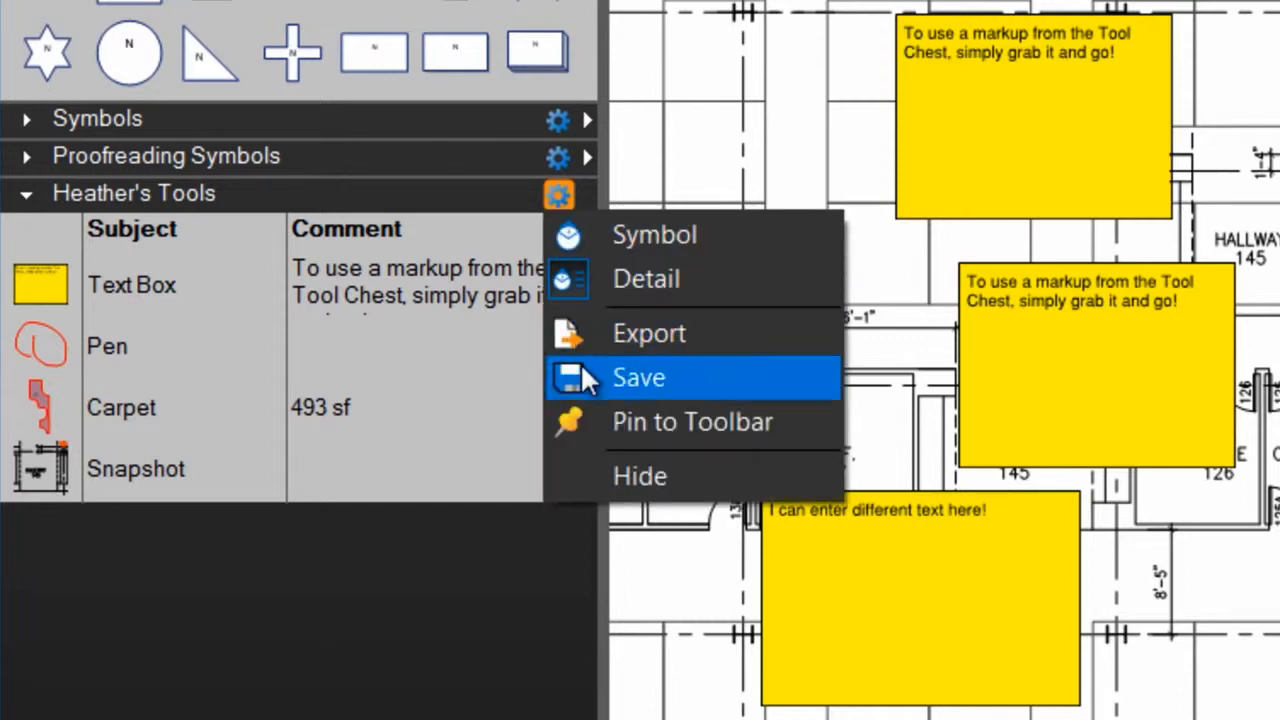
click(594, 422)
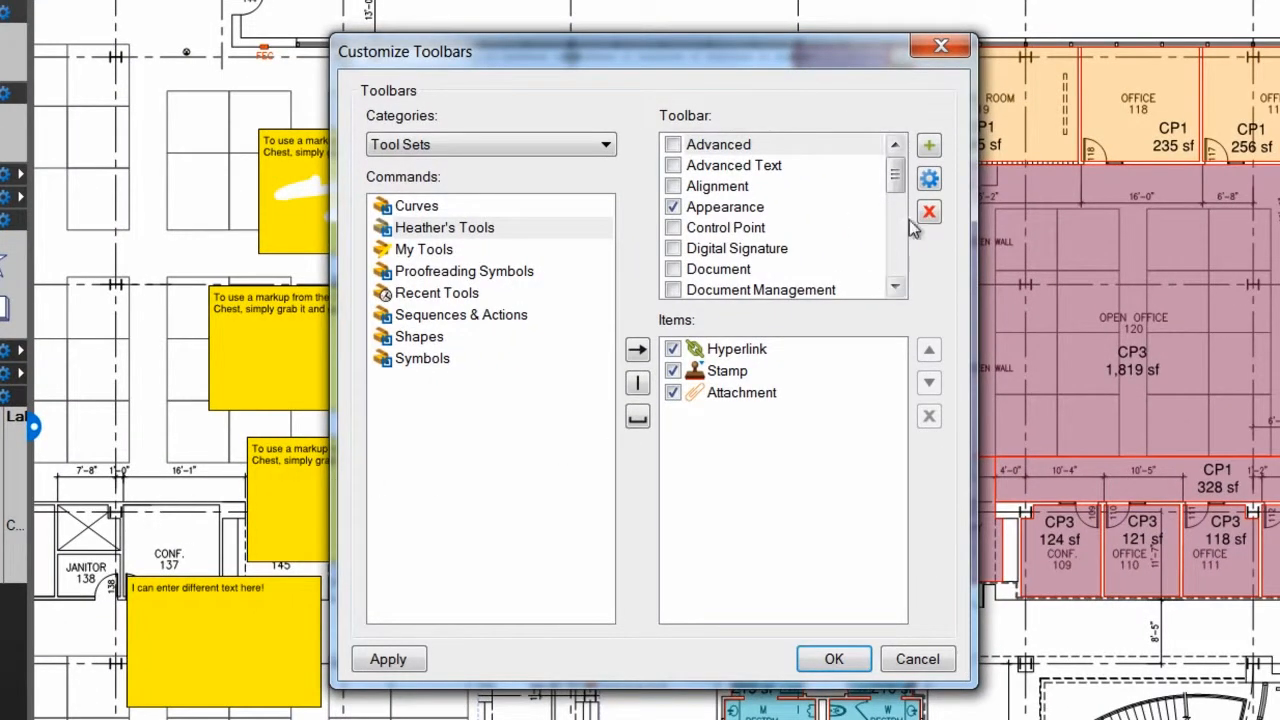
drag(896, 175, 896, 258)
click(929, 147)
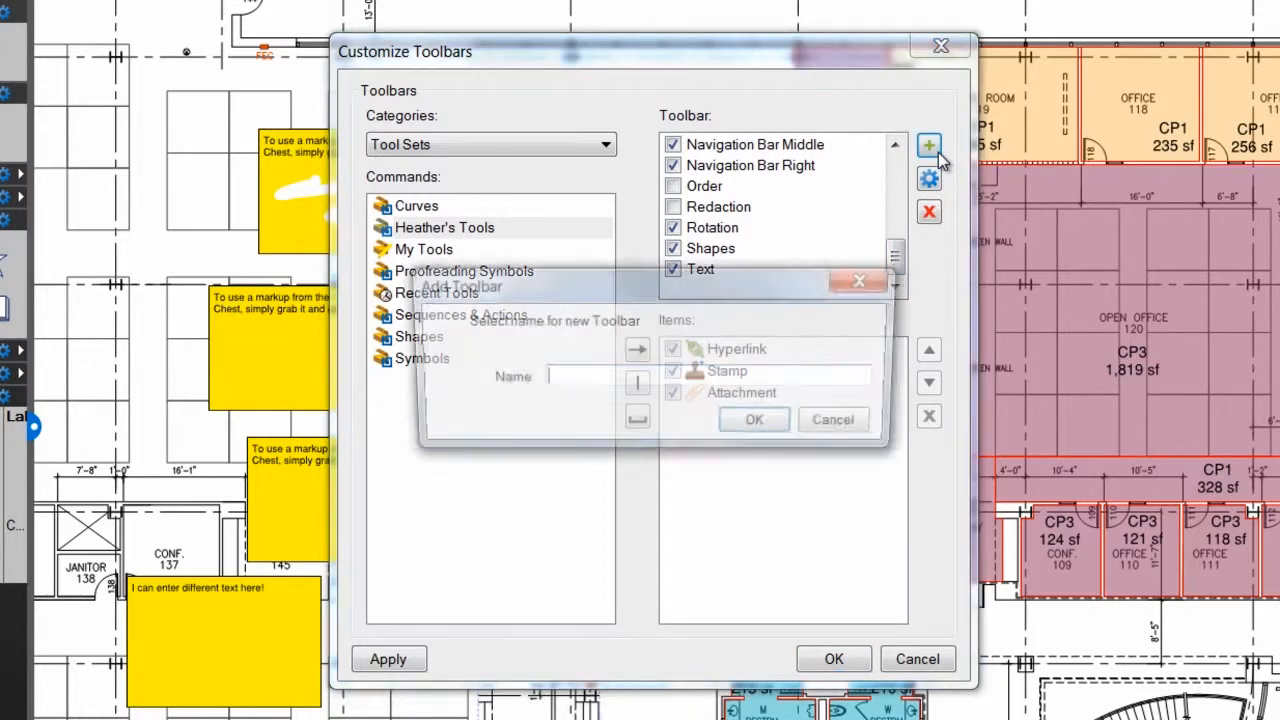
text(My Favo)
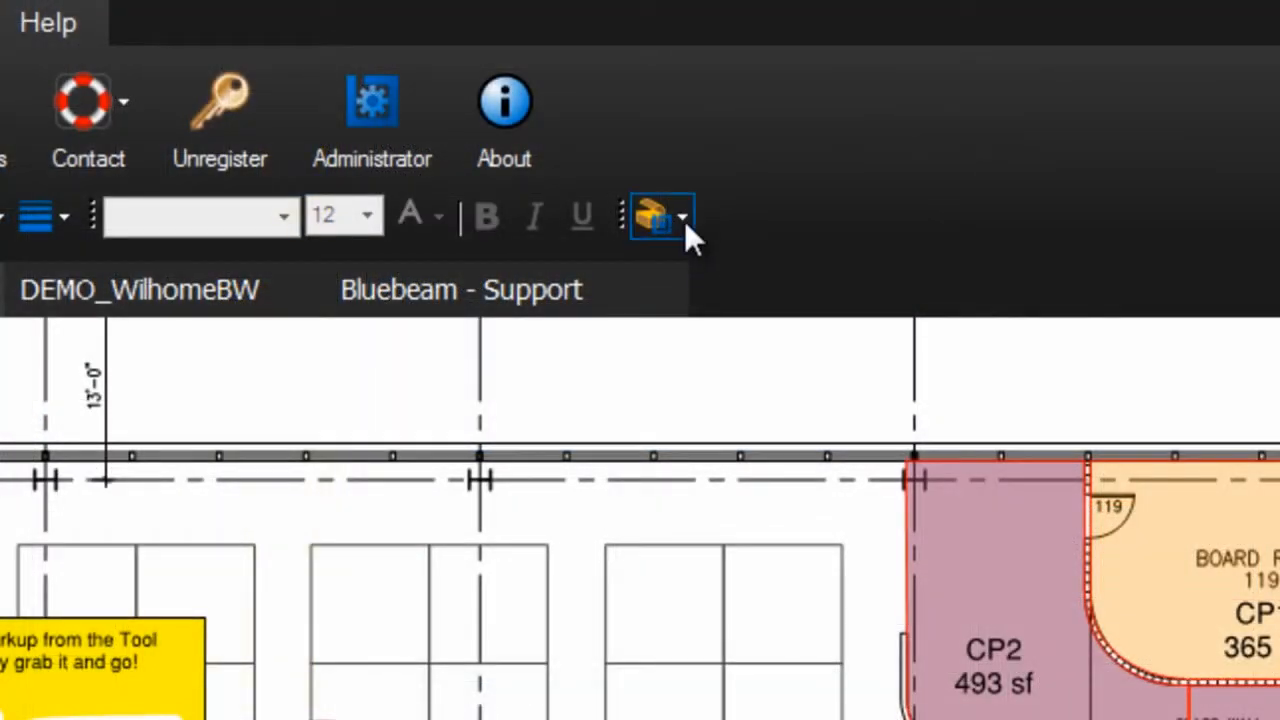
- Place the CP2 carpet area measurement from the pinned tool set over Open Office 146
click(684, 220)
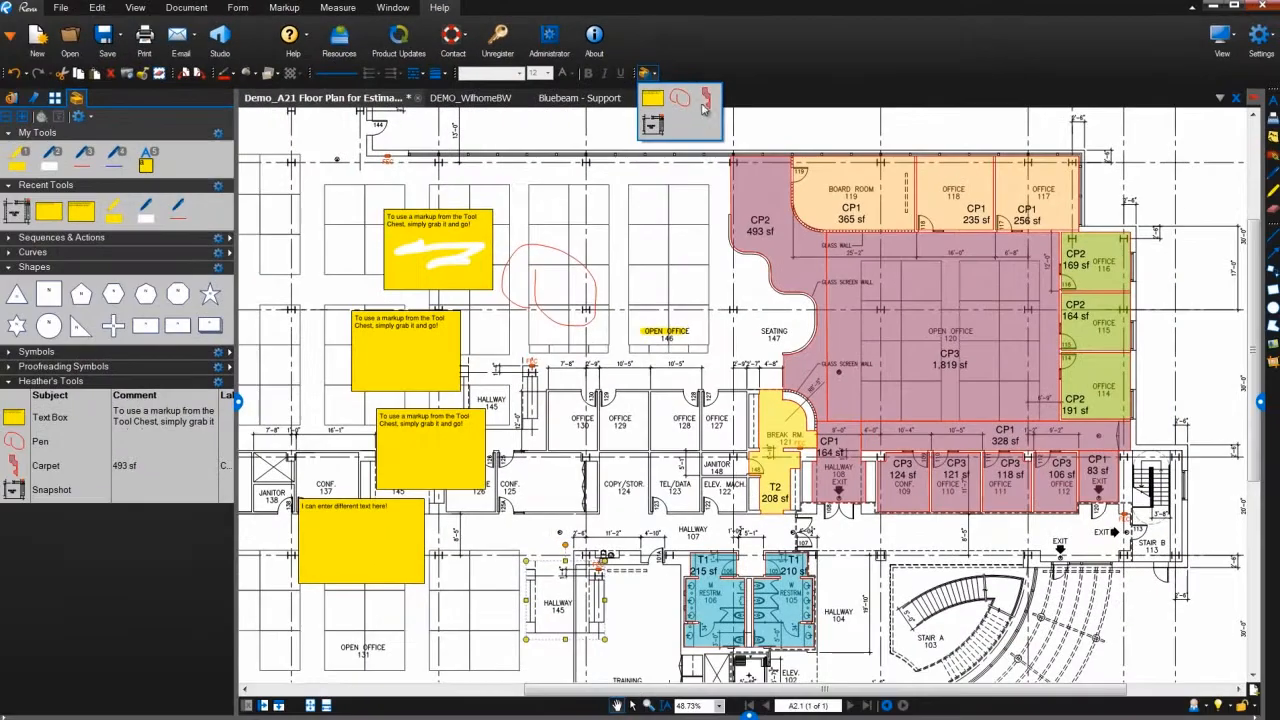
click(735, 140)
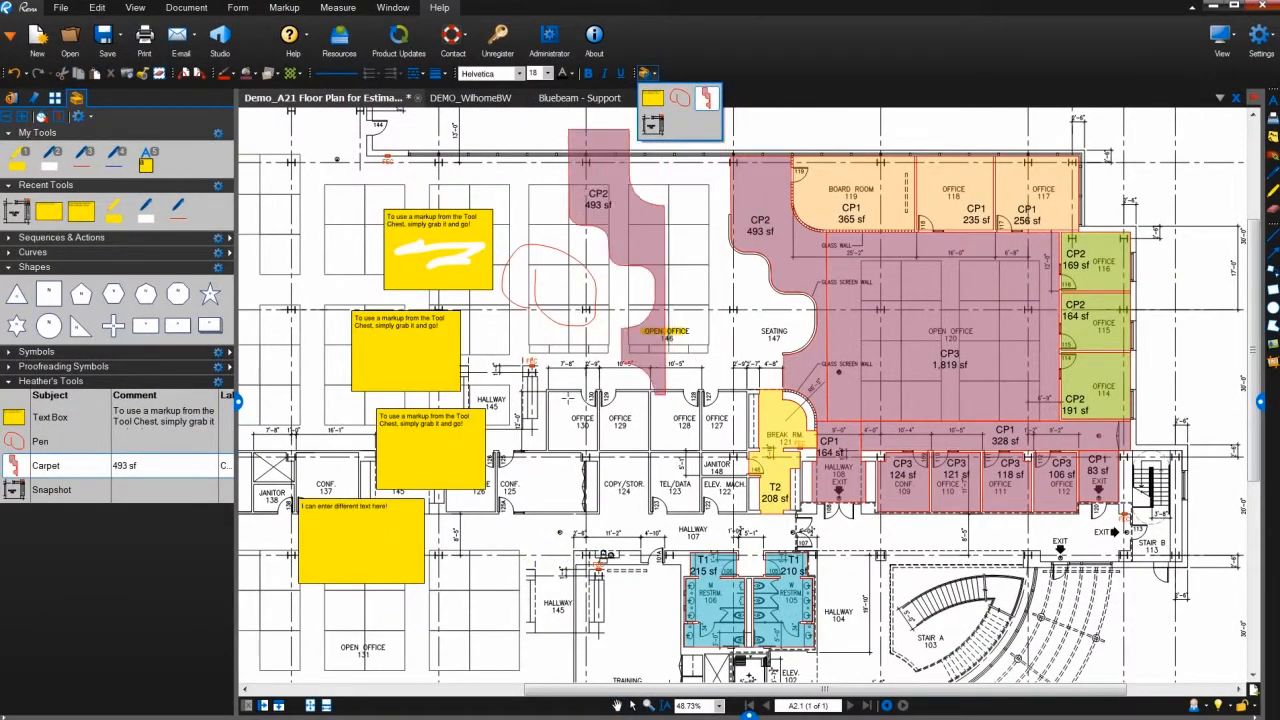
click(565, 403)
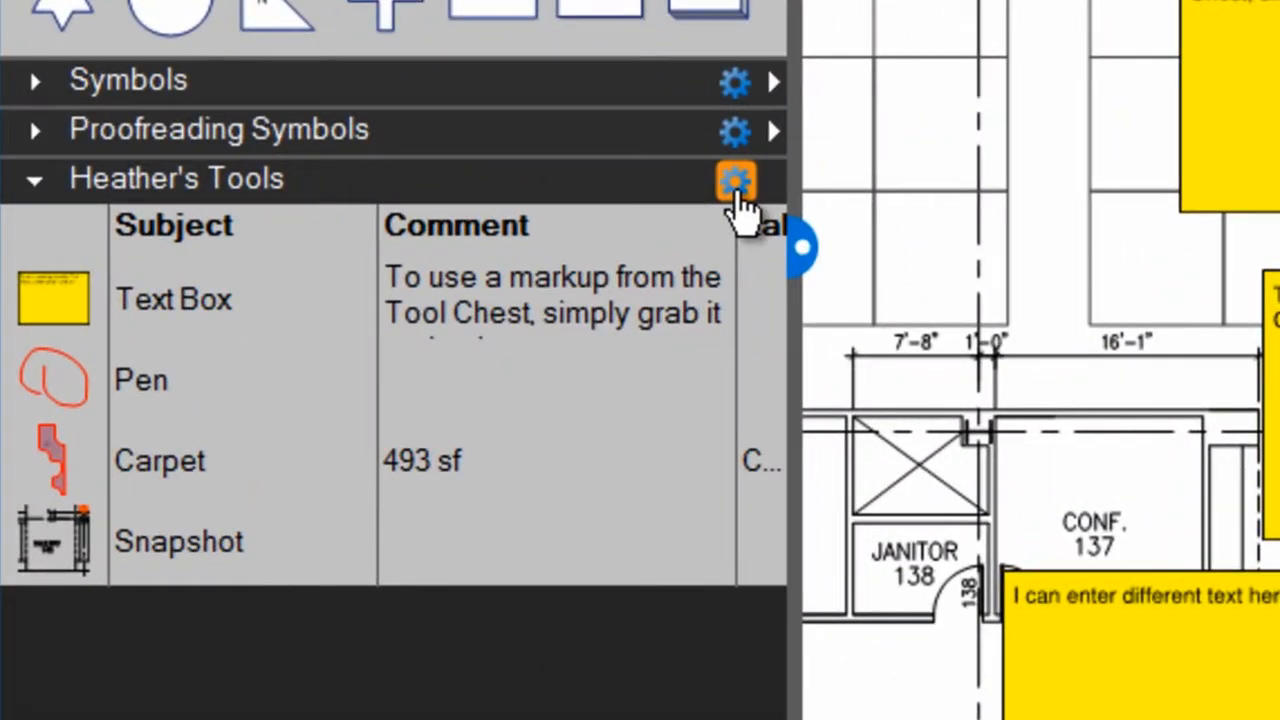
- Export the personal tool set as a .btx file into the My Tool Sets folder on the desktop
click(736, 183)
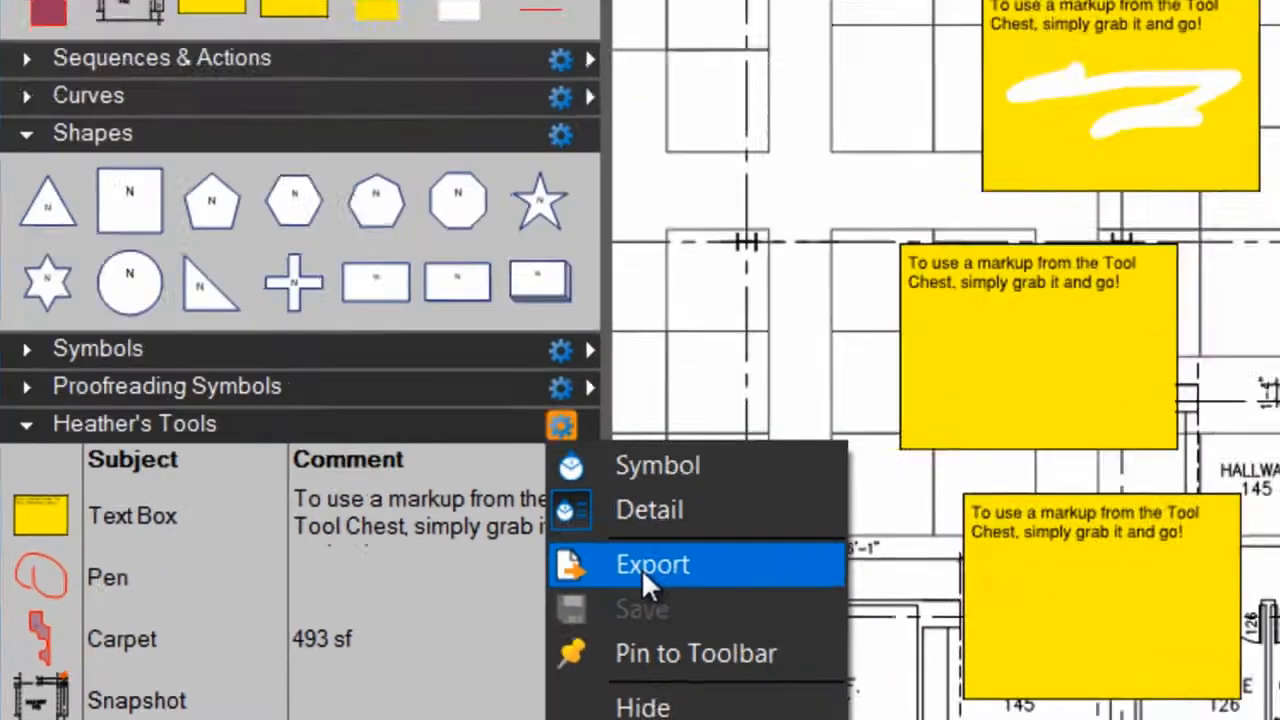
click(645, 570)
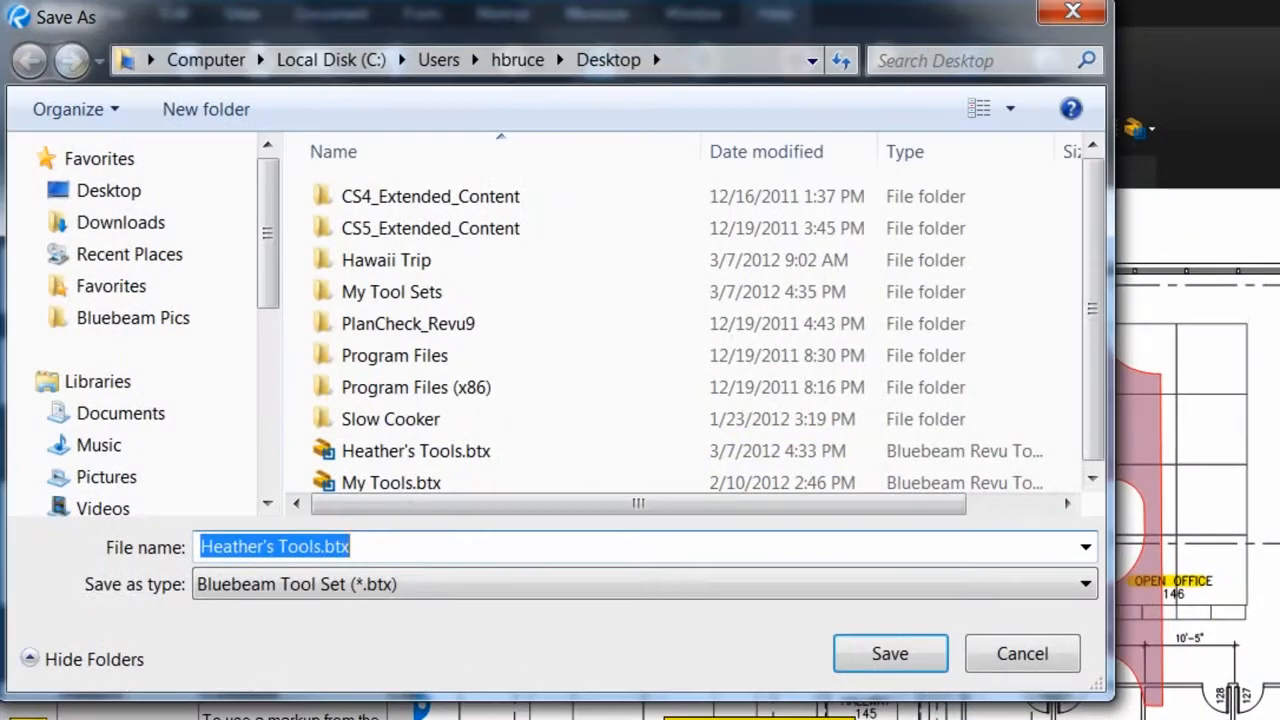
double_click(474, 302)
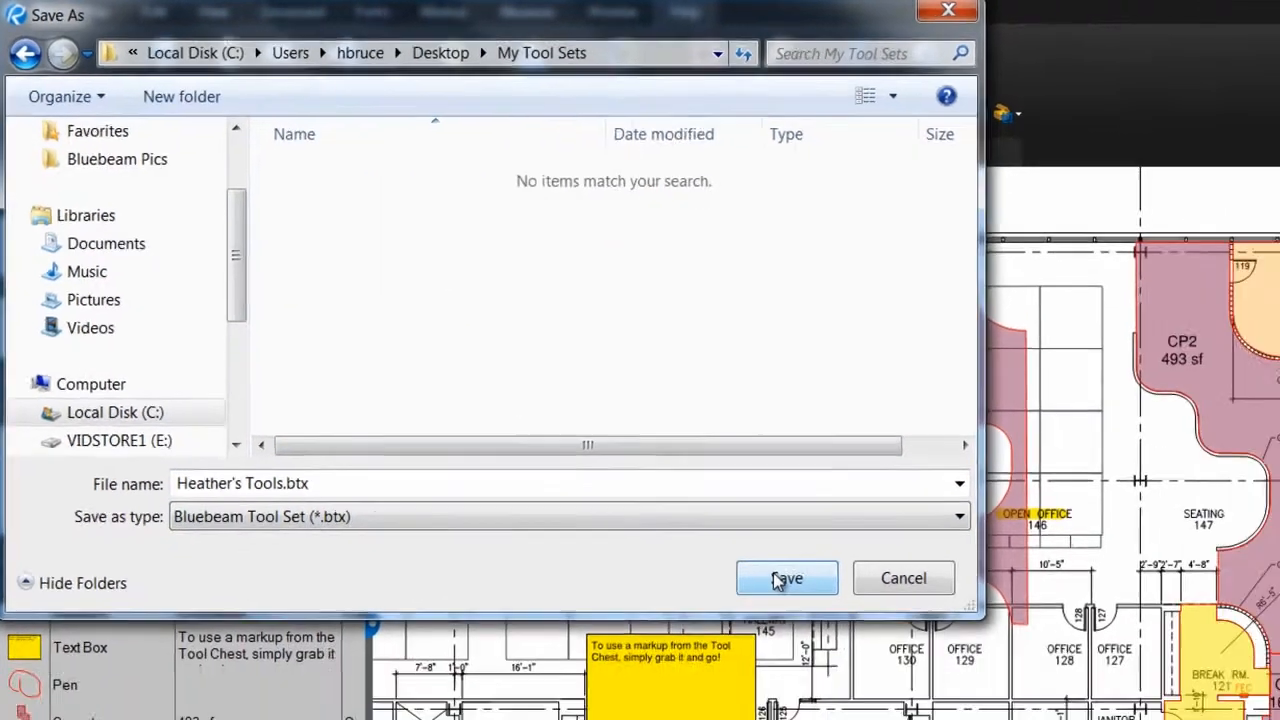
click(890, 653)
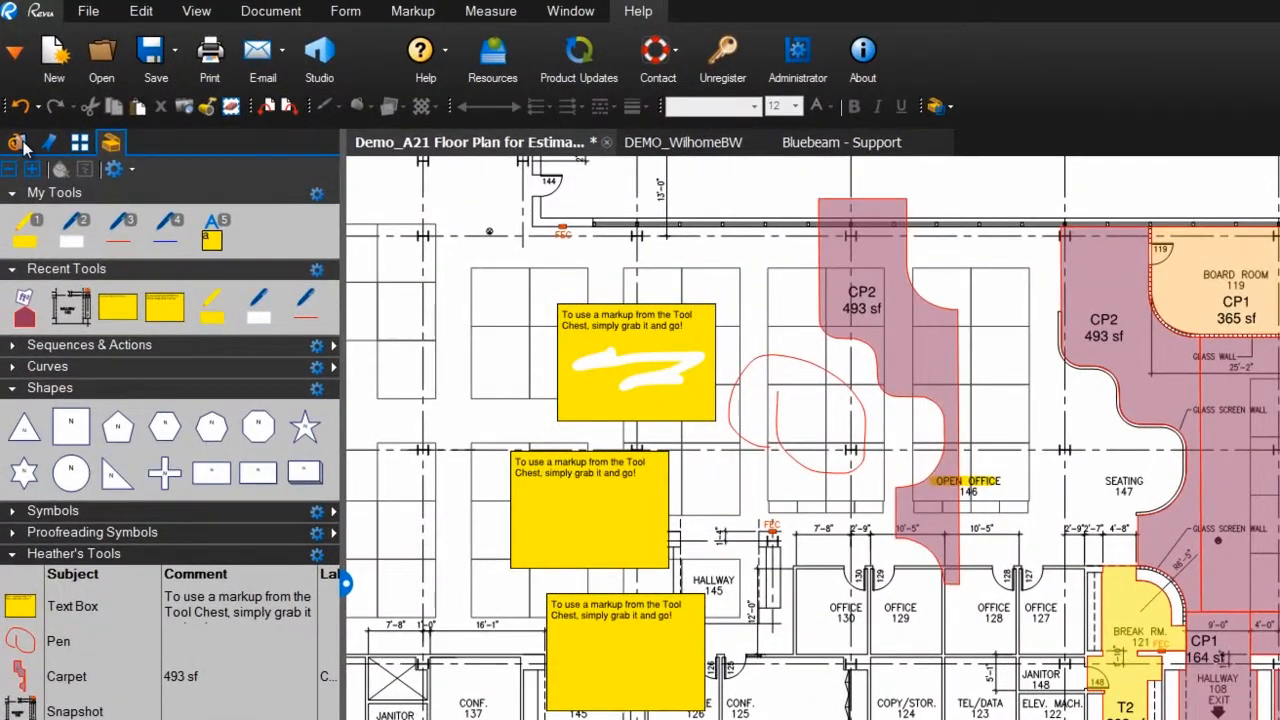
- Import the tool set file Estimation tools.btx from the My Tool Sets folder into the Tool Chest
click(18, 143)
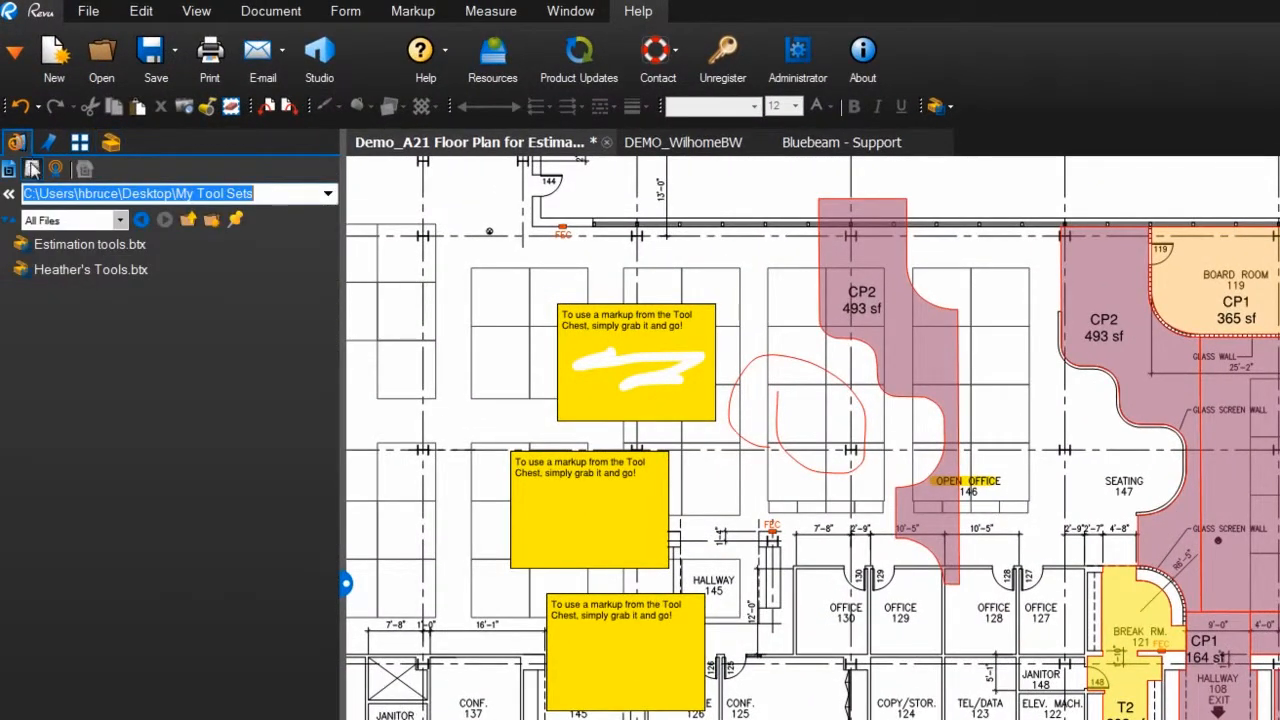
click(133, 246)
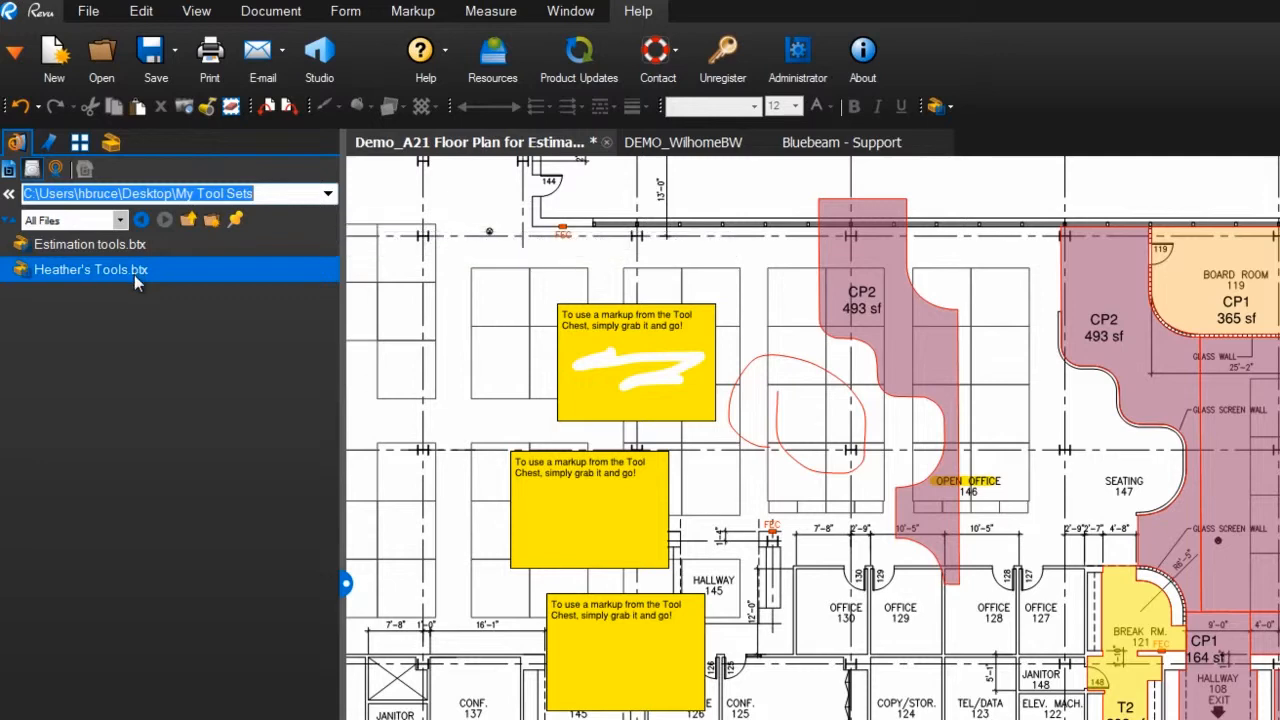
double_click(134, 246)
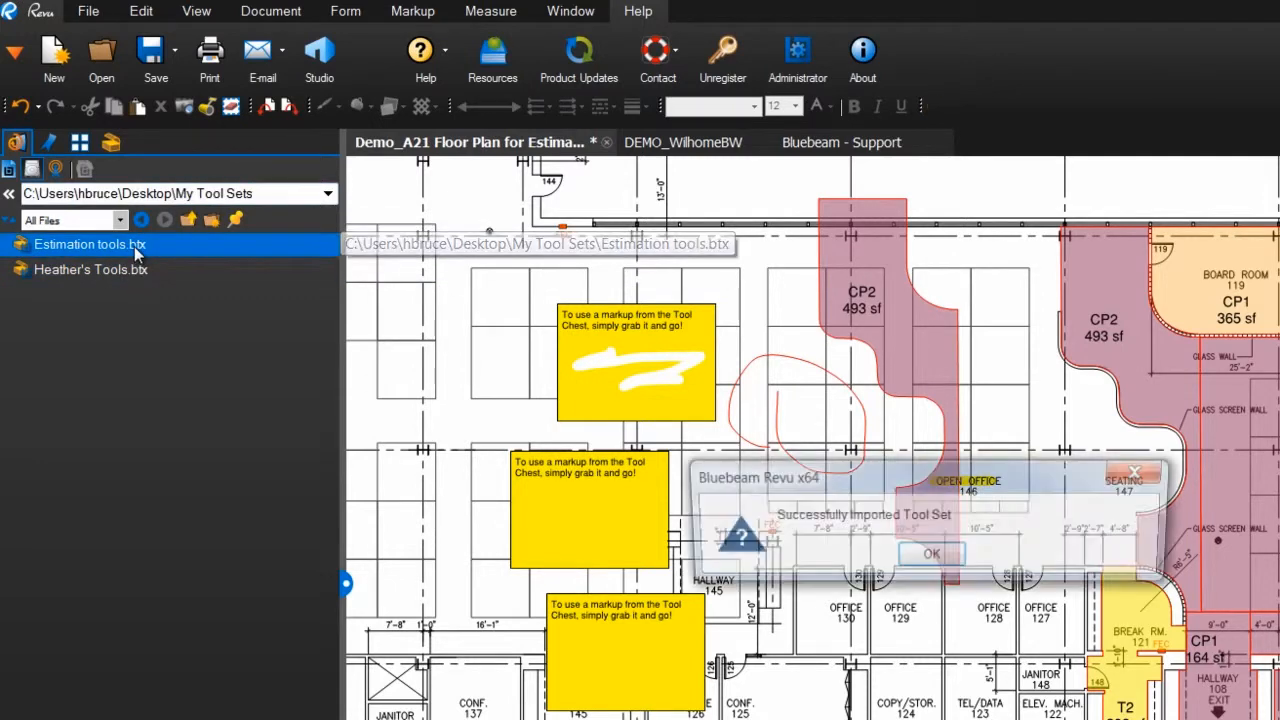
click(931, 556)
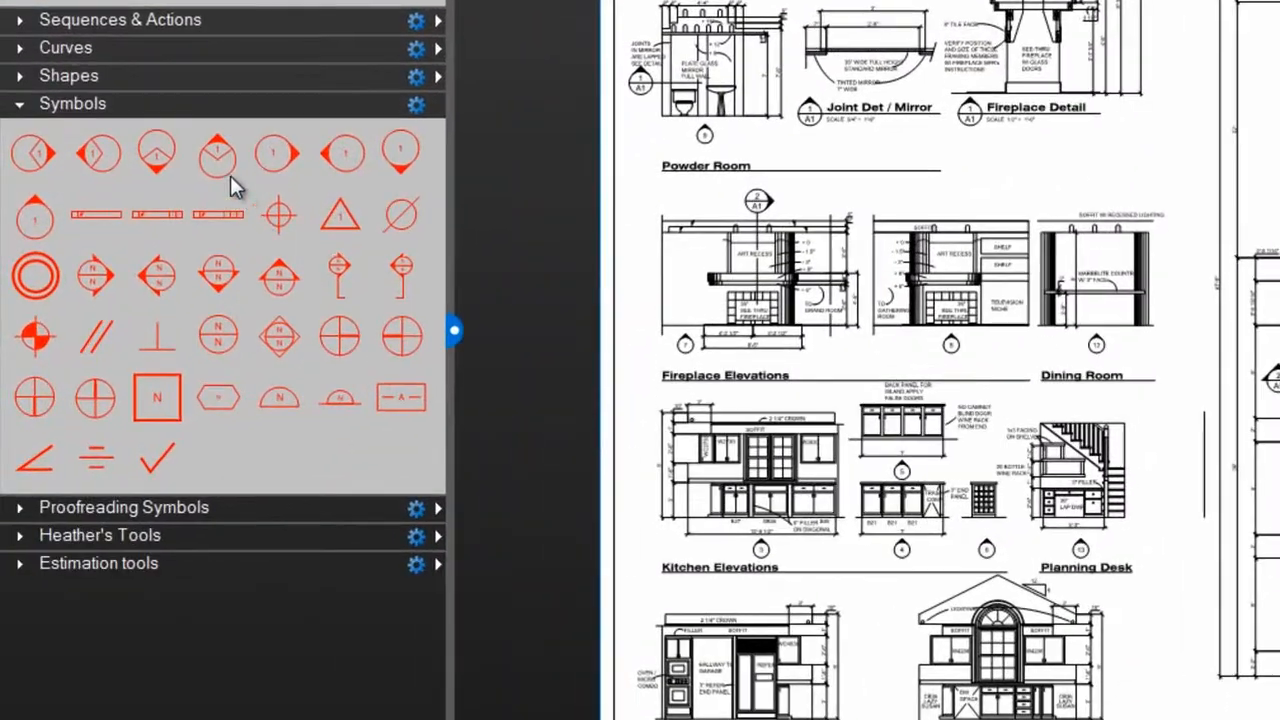
- Open the action definition of the upward-pointing circular symbol with the V-shaped line in the Symbols tool set
right_click(196, 195)
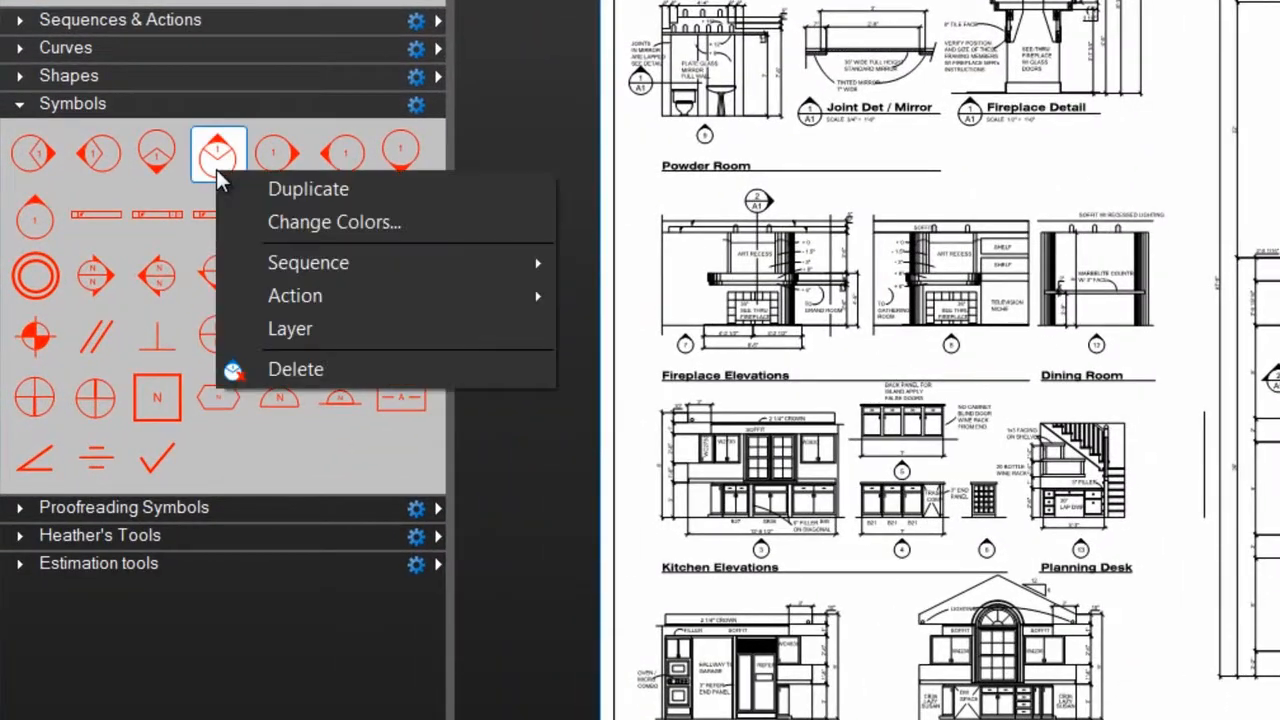
mouse_move(254, 292)
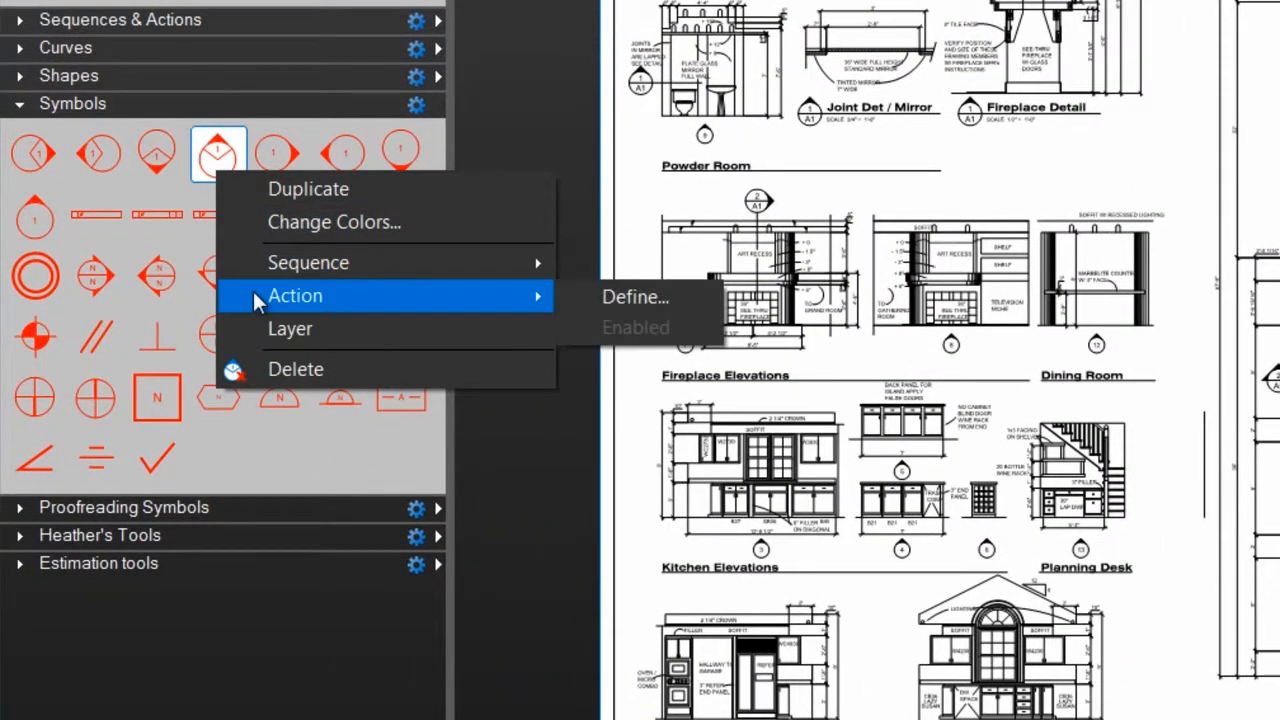
click(638, 298)
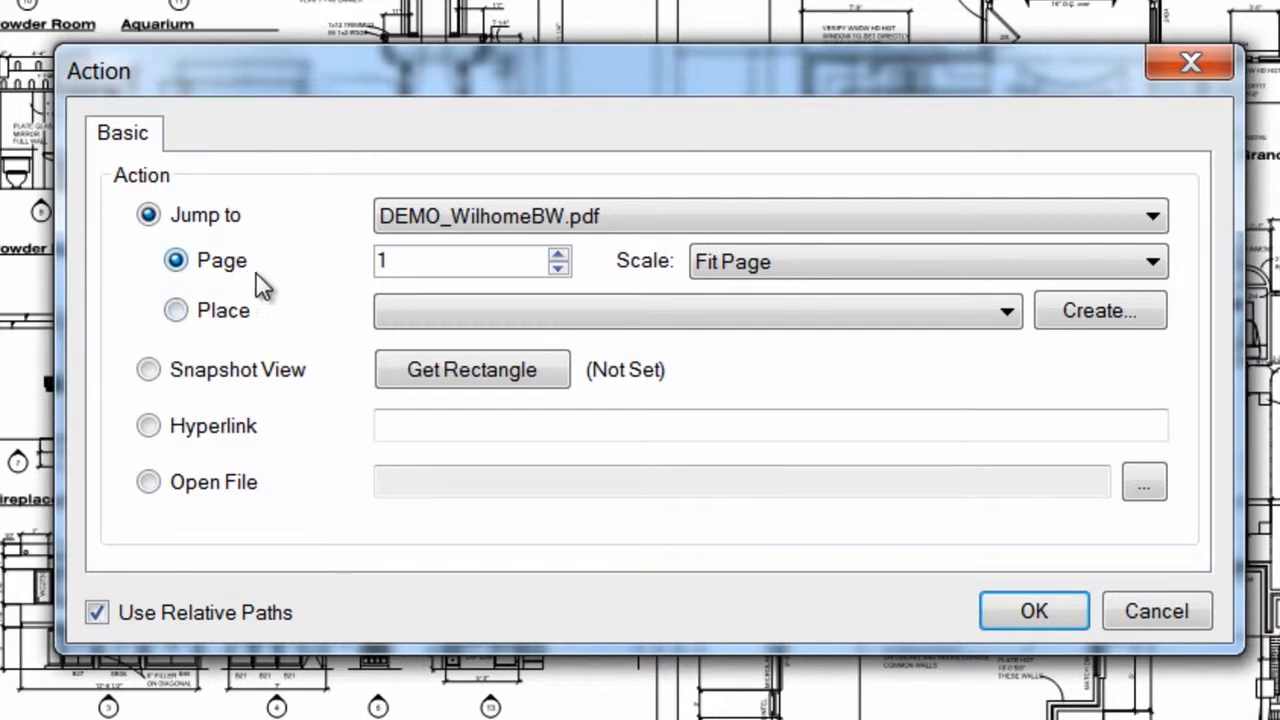
click(250, 328)
click(517, 216)
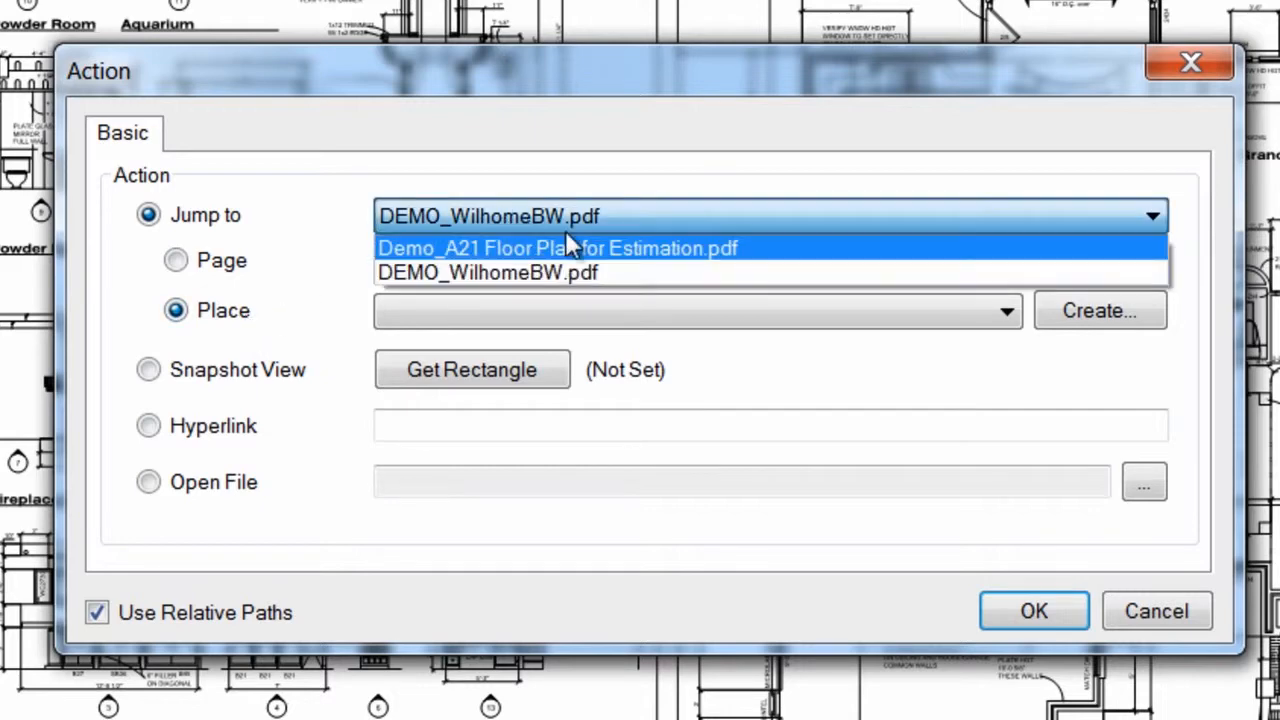
click(318, 232)
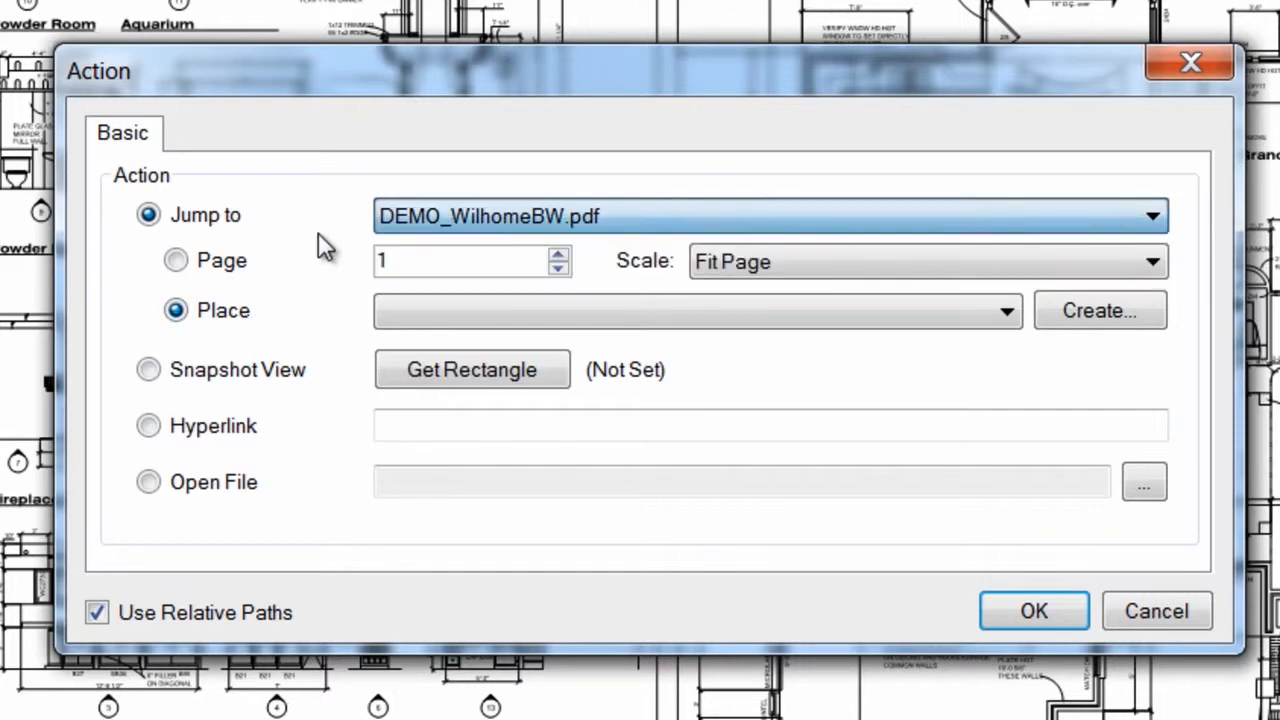
click(213, 376)
click(204, 430)
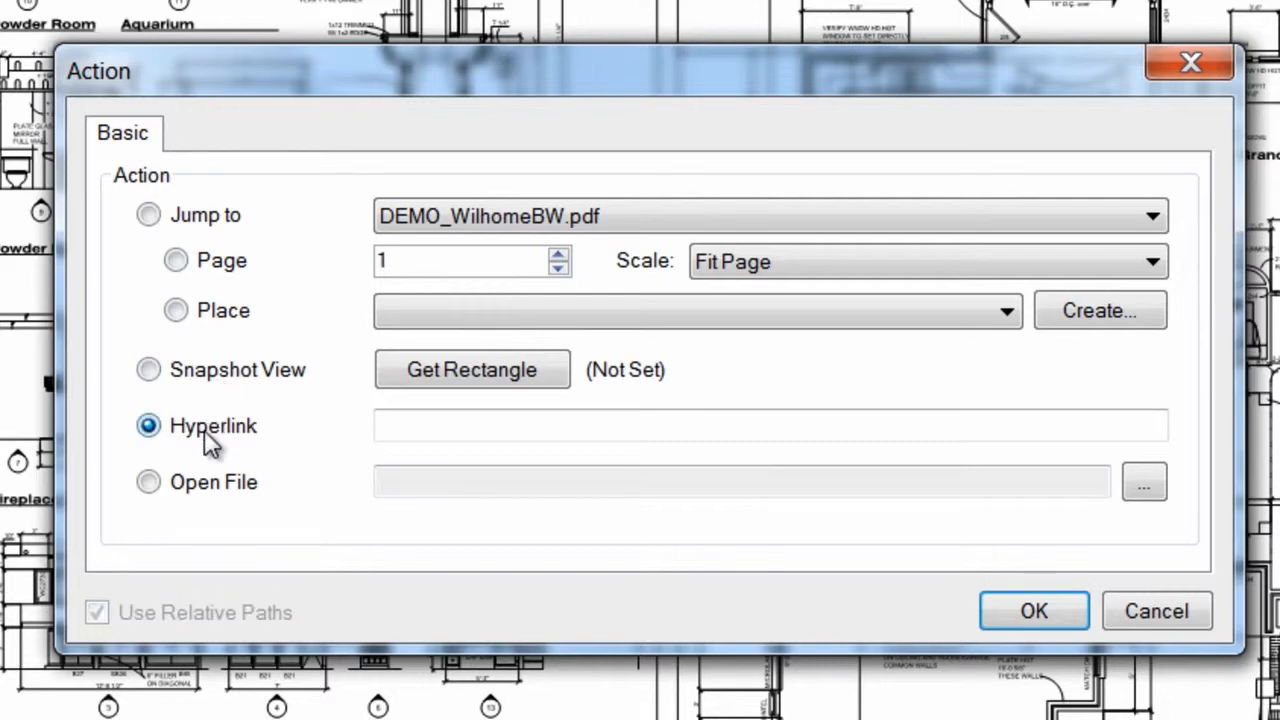
click(212, 500)
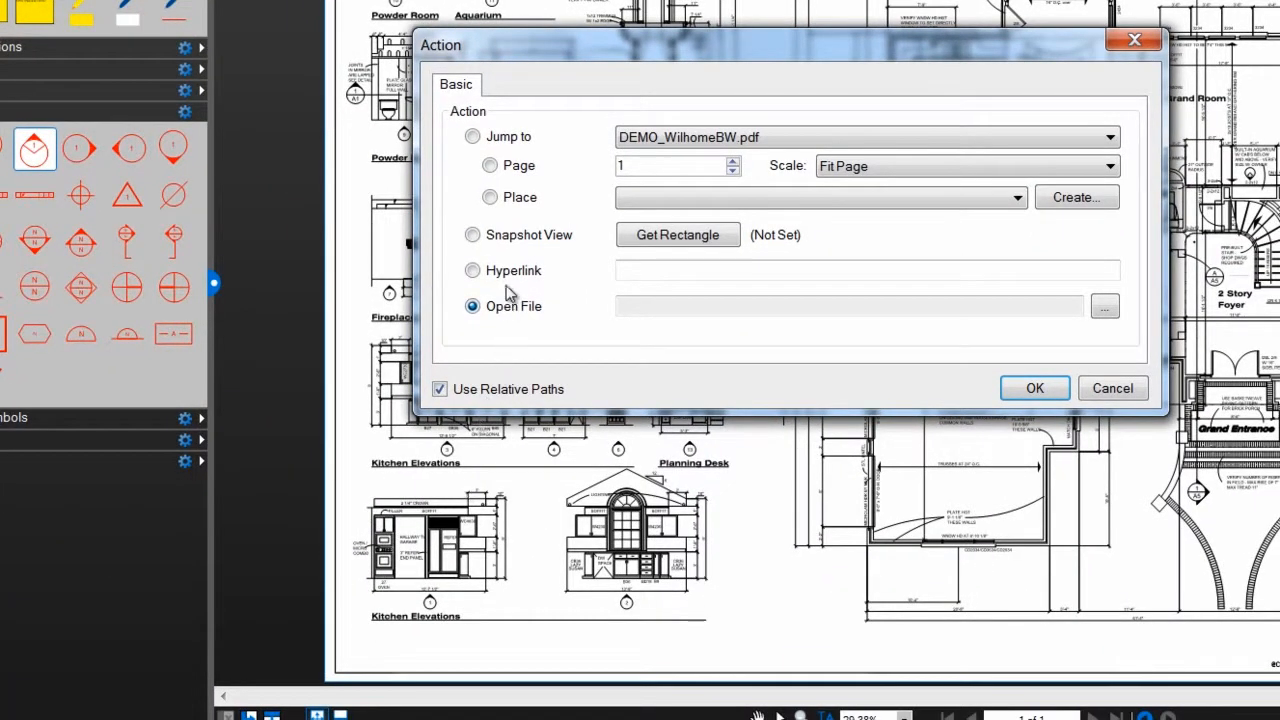
- Set the symbol's action to a Snapshot View framing kitchen elevation 1 in DEMO_WilhomeBW.pdf, using relative paths
click(506, 242)
click(679, 236)
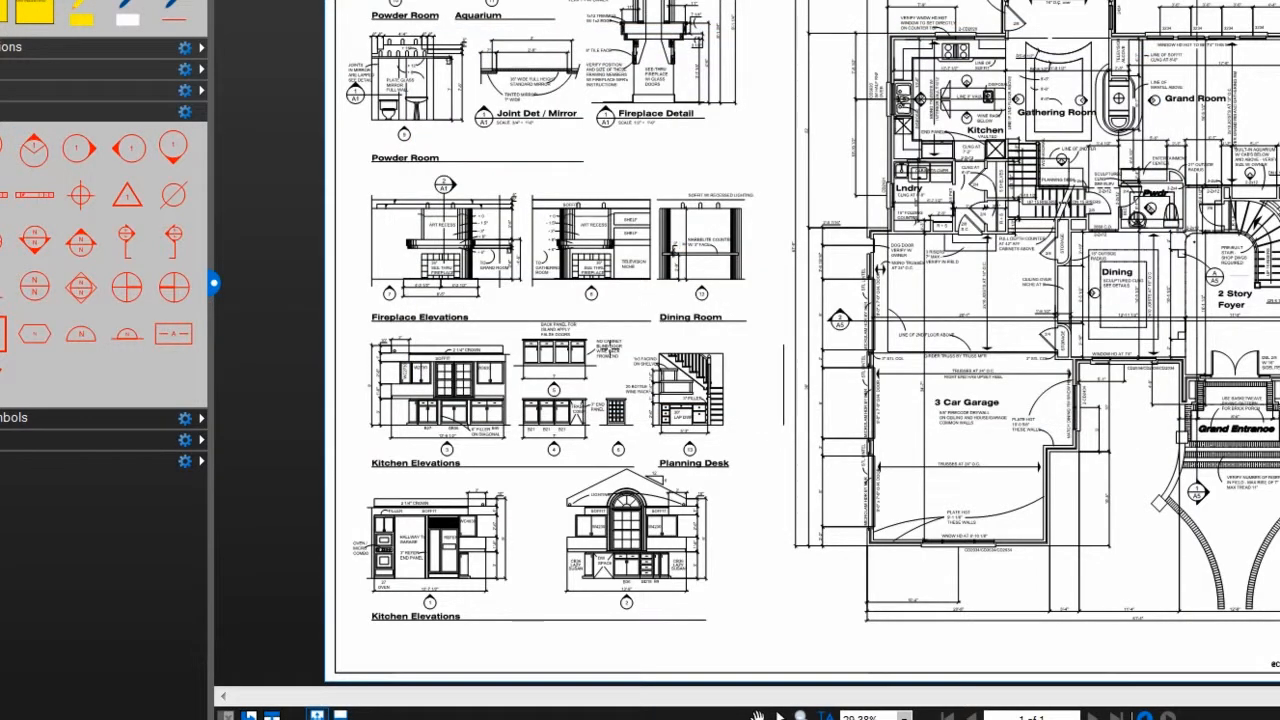
scroll(400, 530, up, 2)
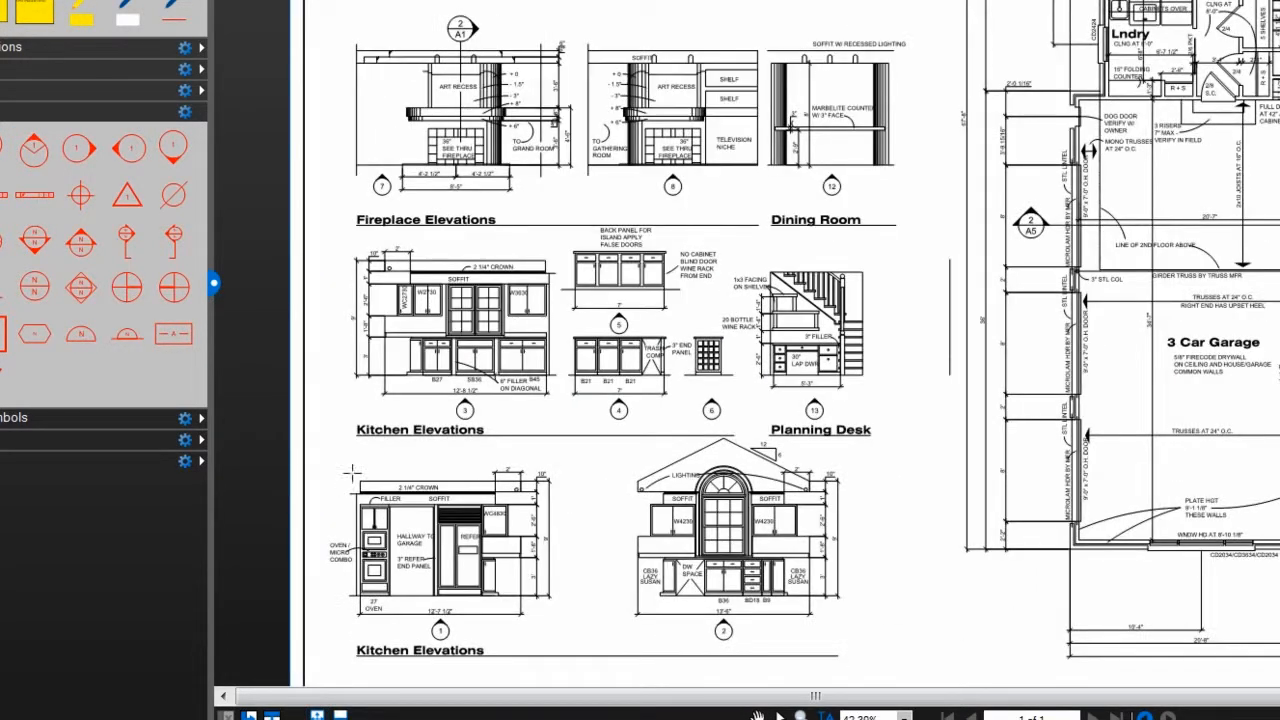
drag(317, 450, 575, 652)
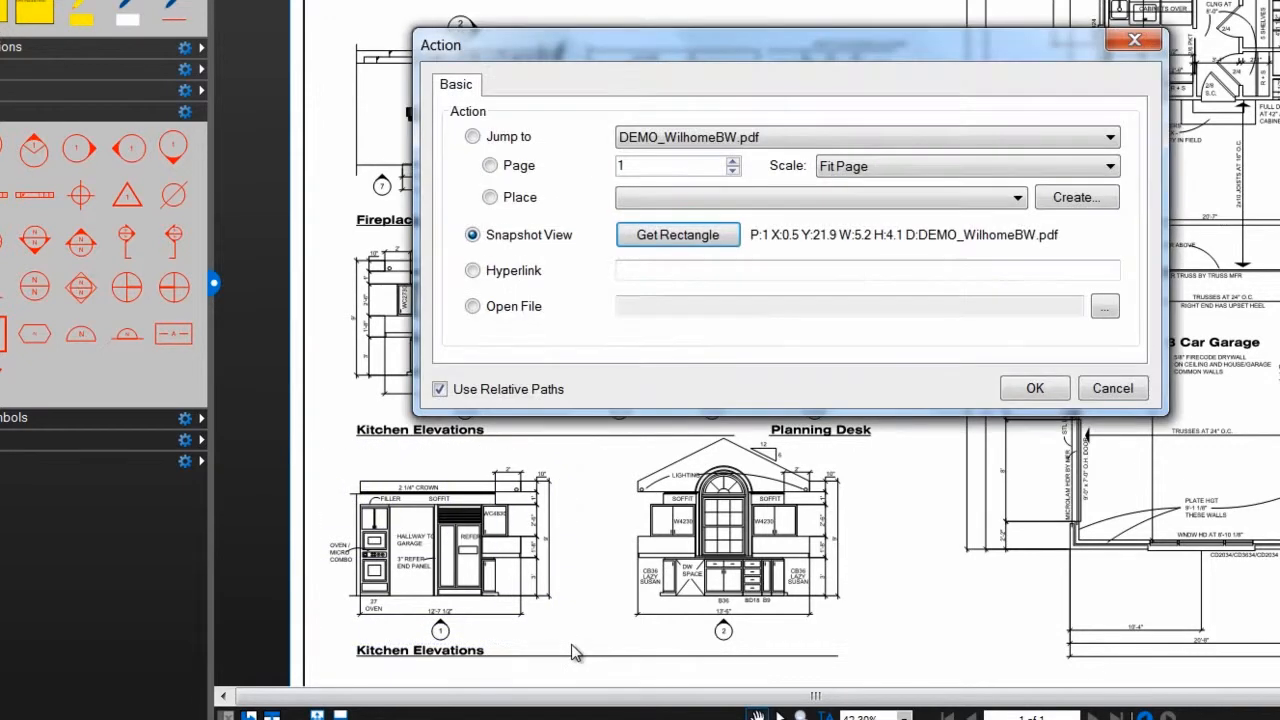
click(1030, 390)
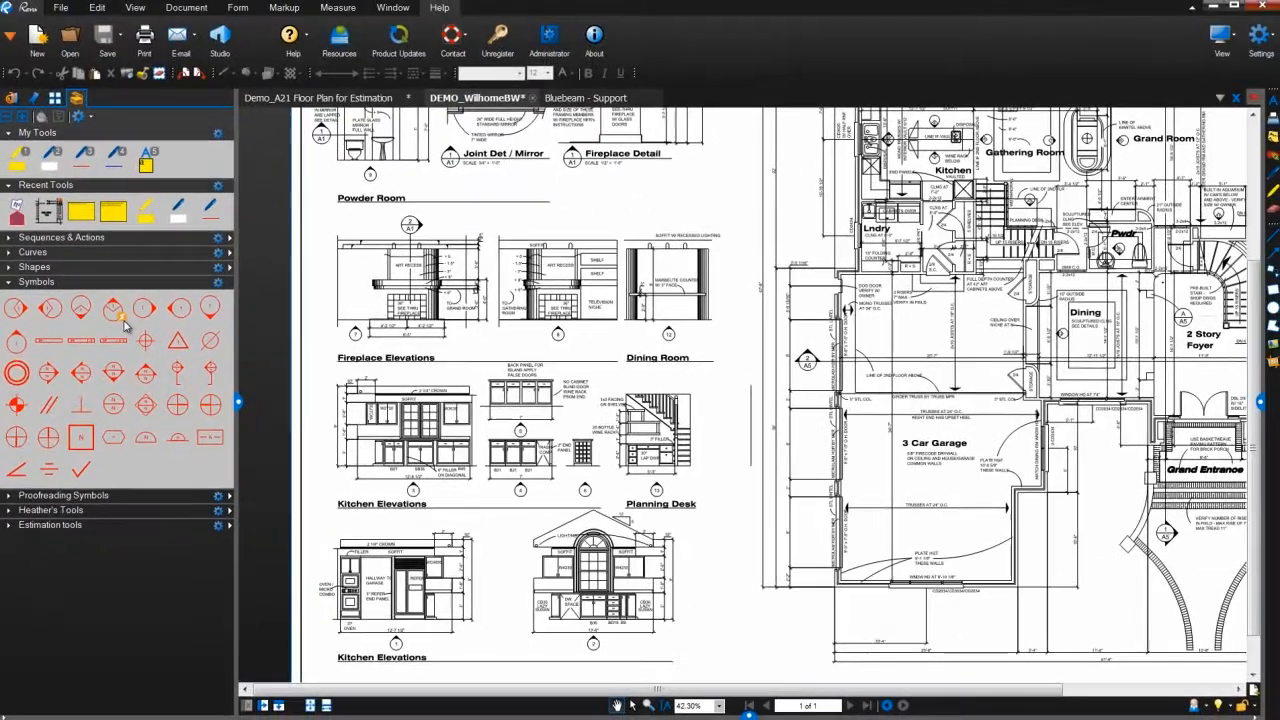
- Place the symbol carrying the snapshot action in the Kitchen, just above the 1/2/3 elevation marker near the sink
drag(876, 268, 658, 428)
scroll(658, 371, up, 3)
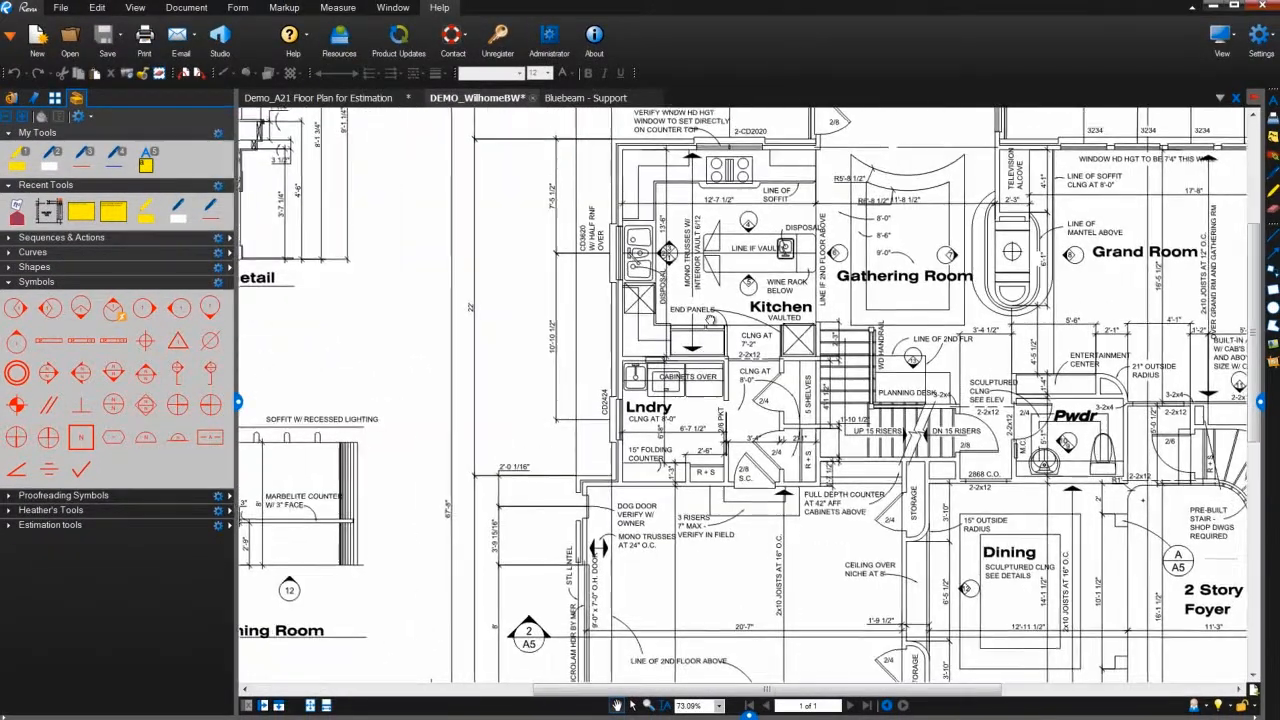
drag(713, 321, 523, 389)
click(113, 309)
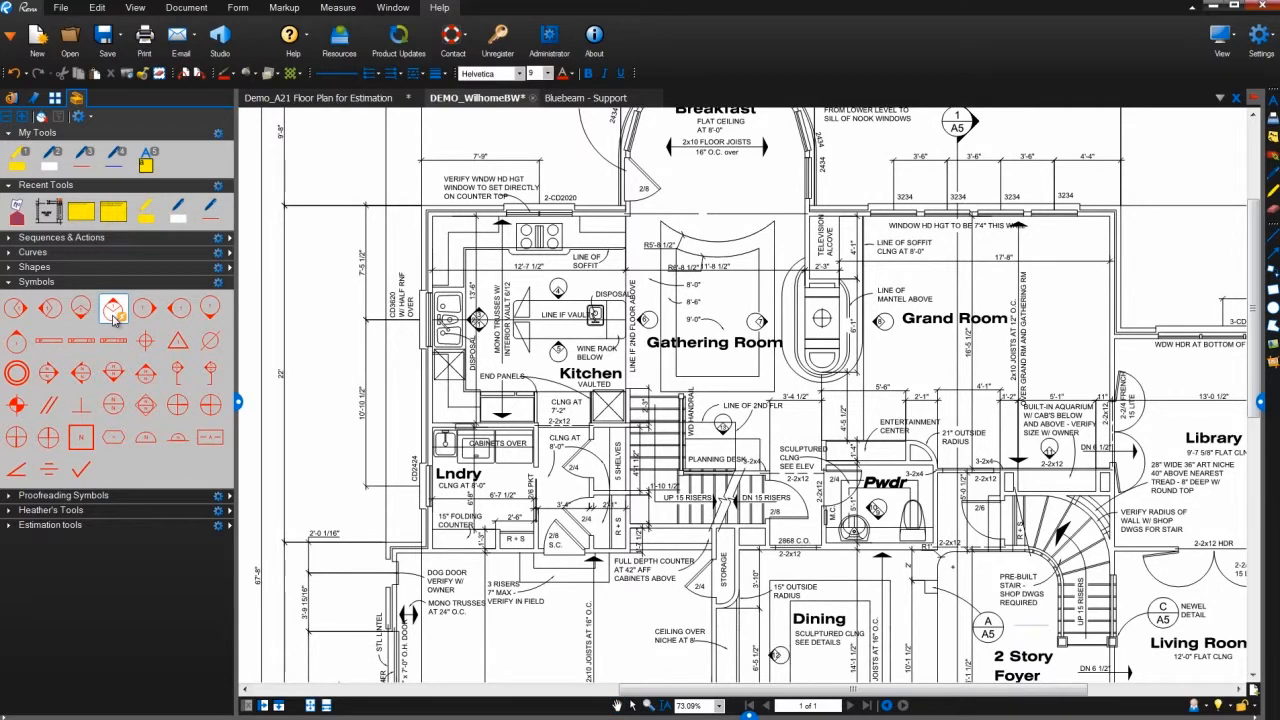
click(494, 273)
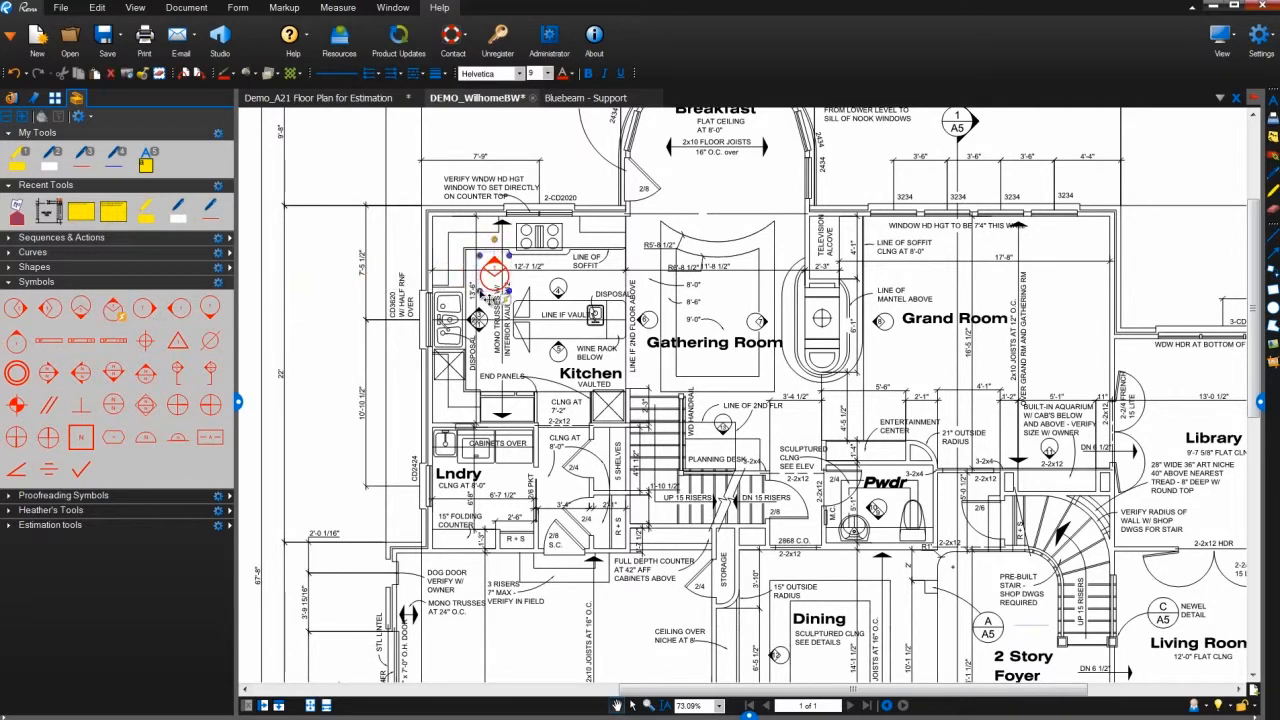
- Follow the placed symbol's action link to the kitchen elevation and return to the previous view
scroll(496, 270, up, 6)
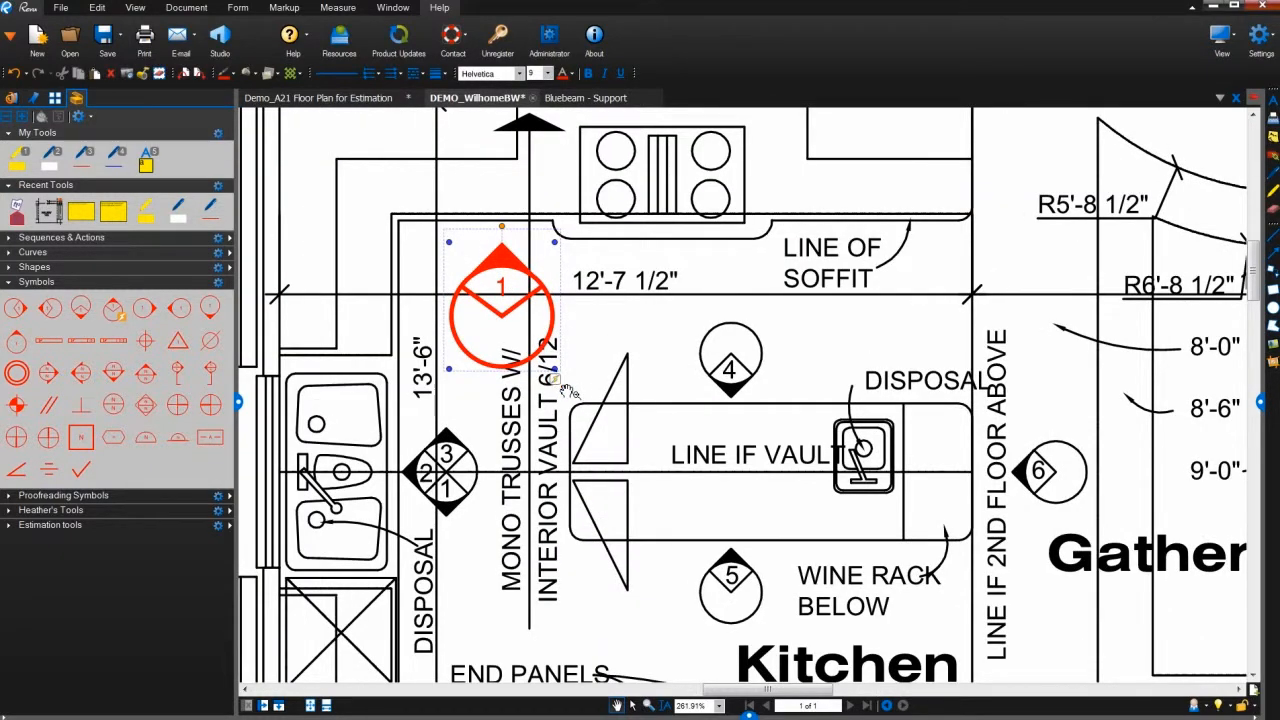
click(556, 380)
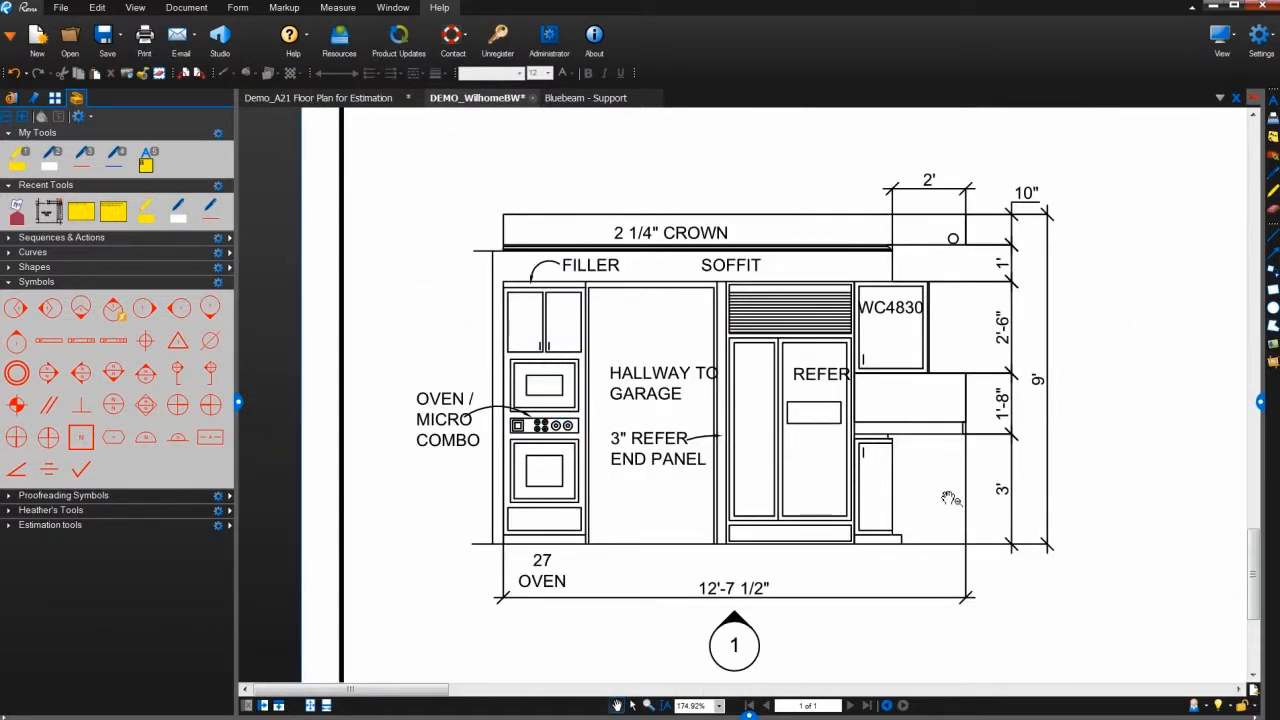
click(887, 705)
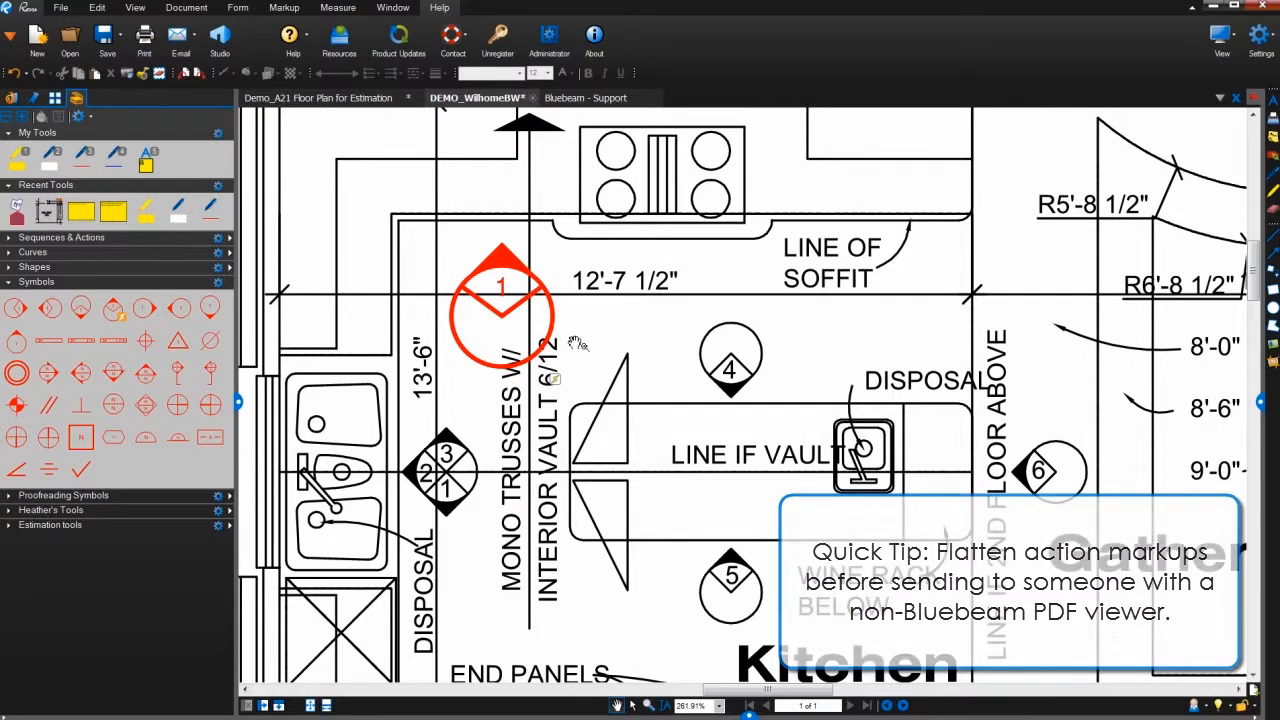
- Flatten the placed Kitchen symbol and follow its snapshot view link to the elevation
click(503, 317)
right_click(504, 318)
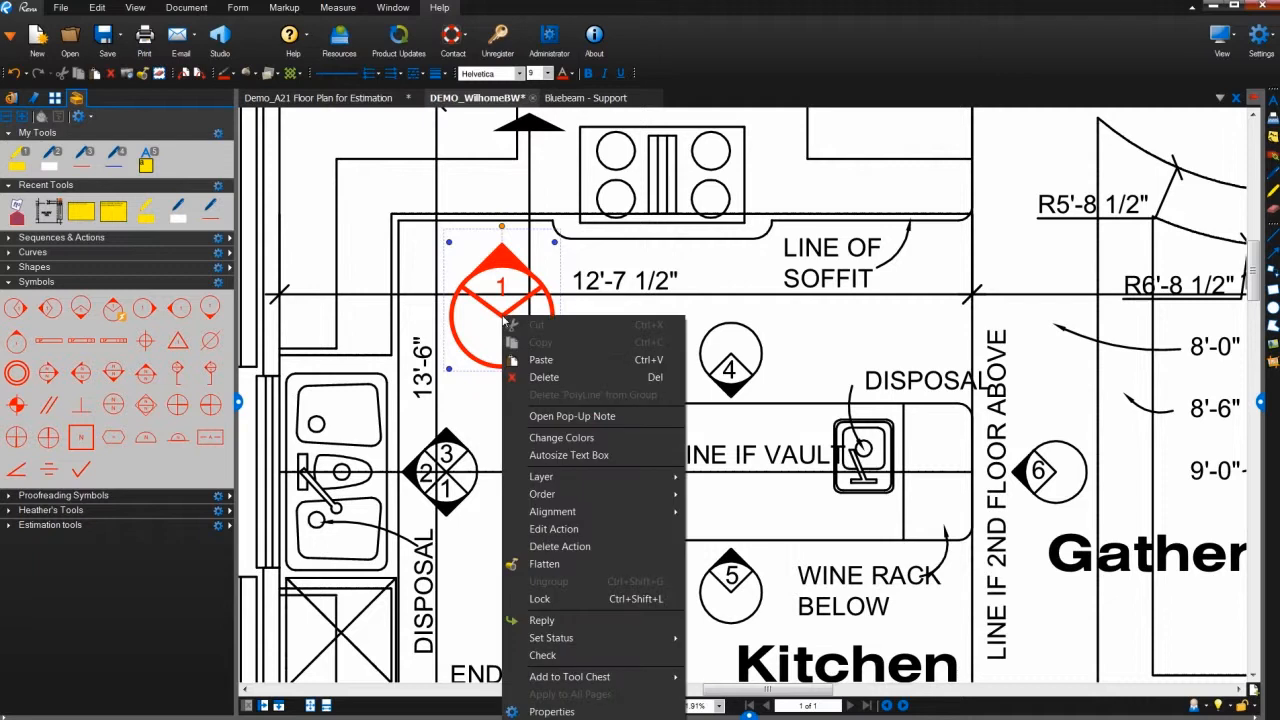
click(545, 564)
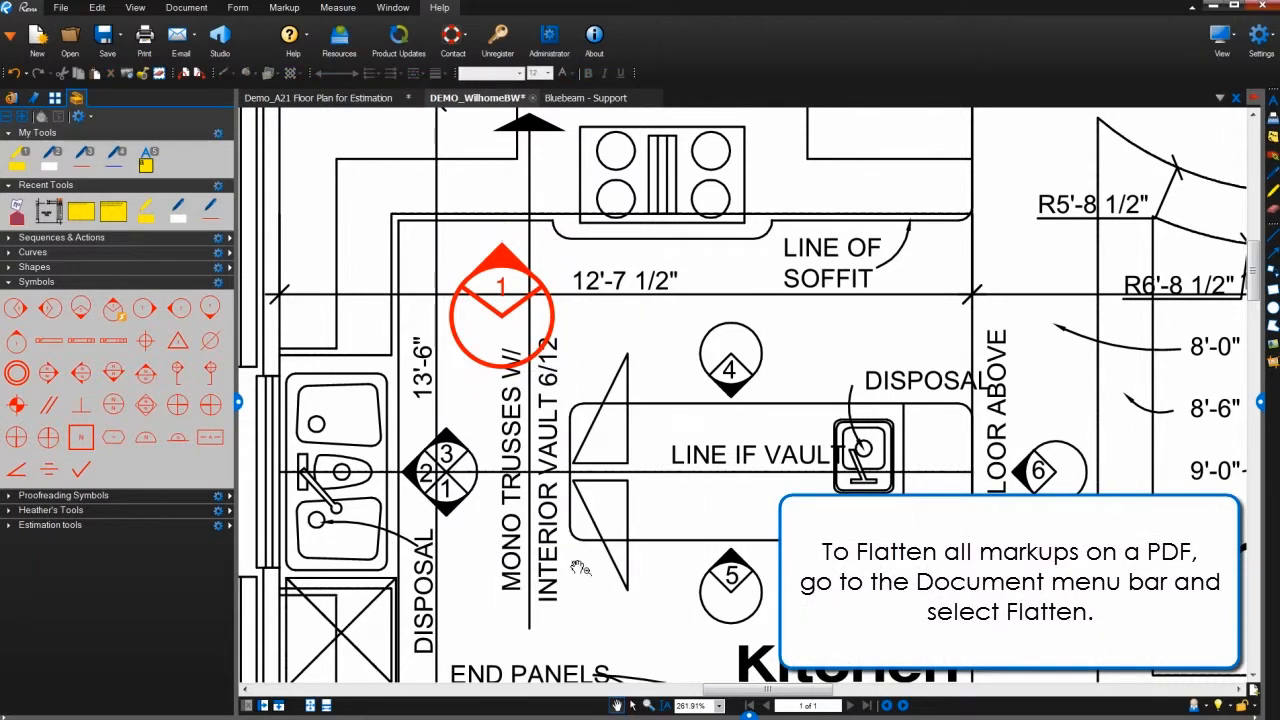
click(540, 341)
- Open the sequence definition of the square N symbol in the Symbols tool set
scroll(540, 341, down, 4)
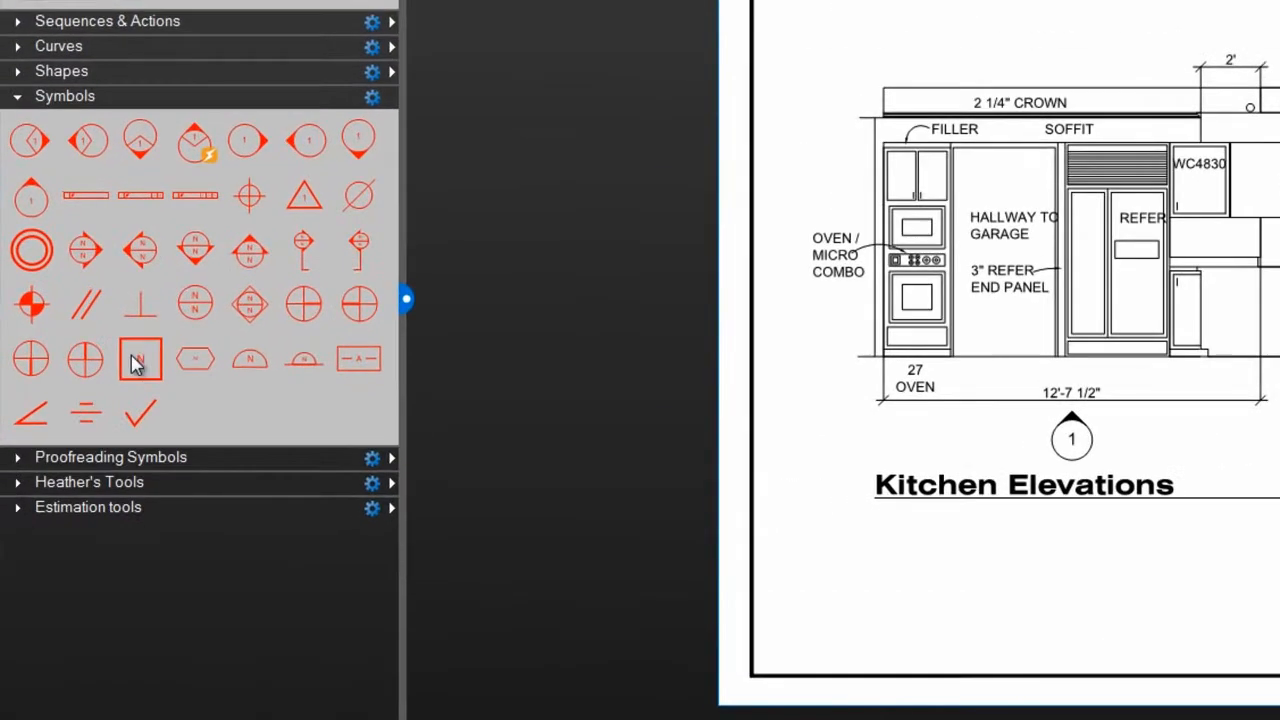
right_click(136, 366)
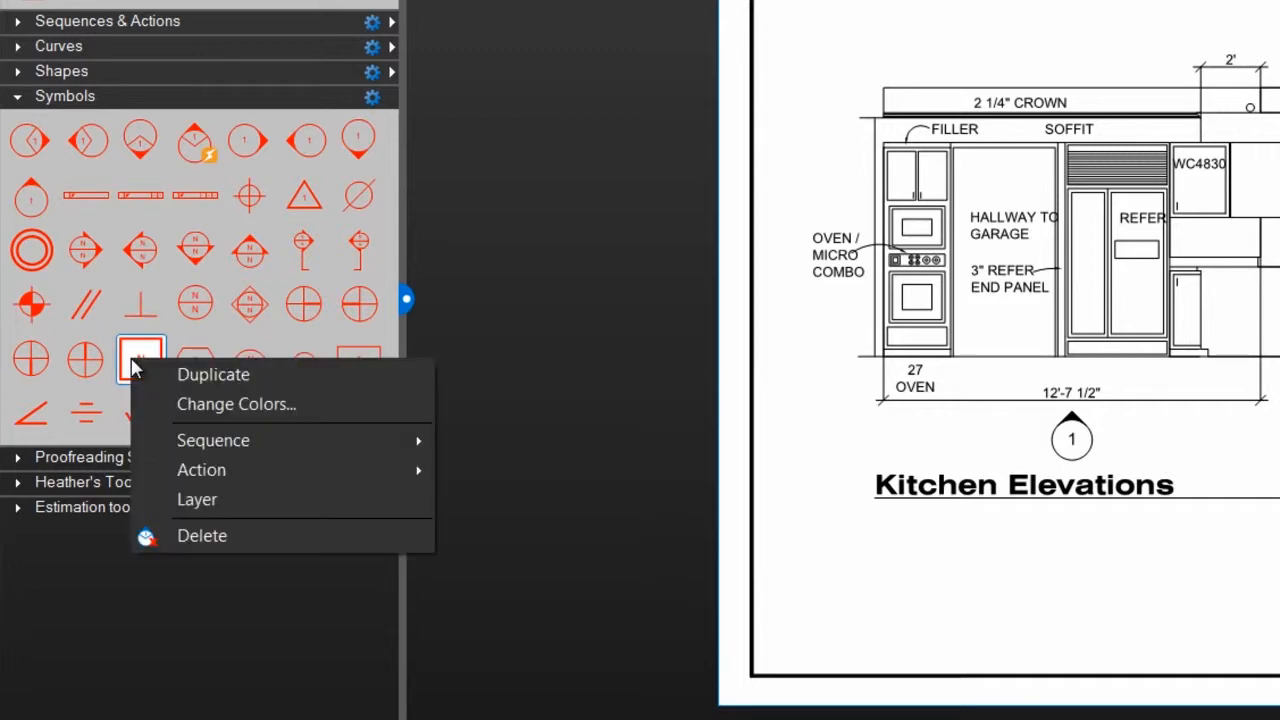
mouse_move(155, 440)
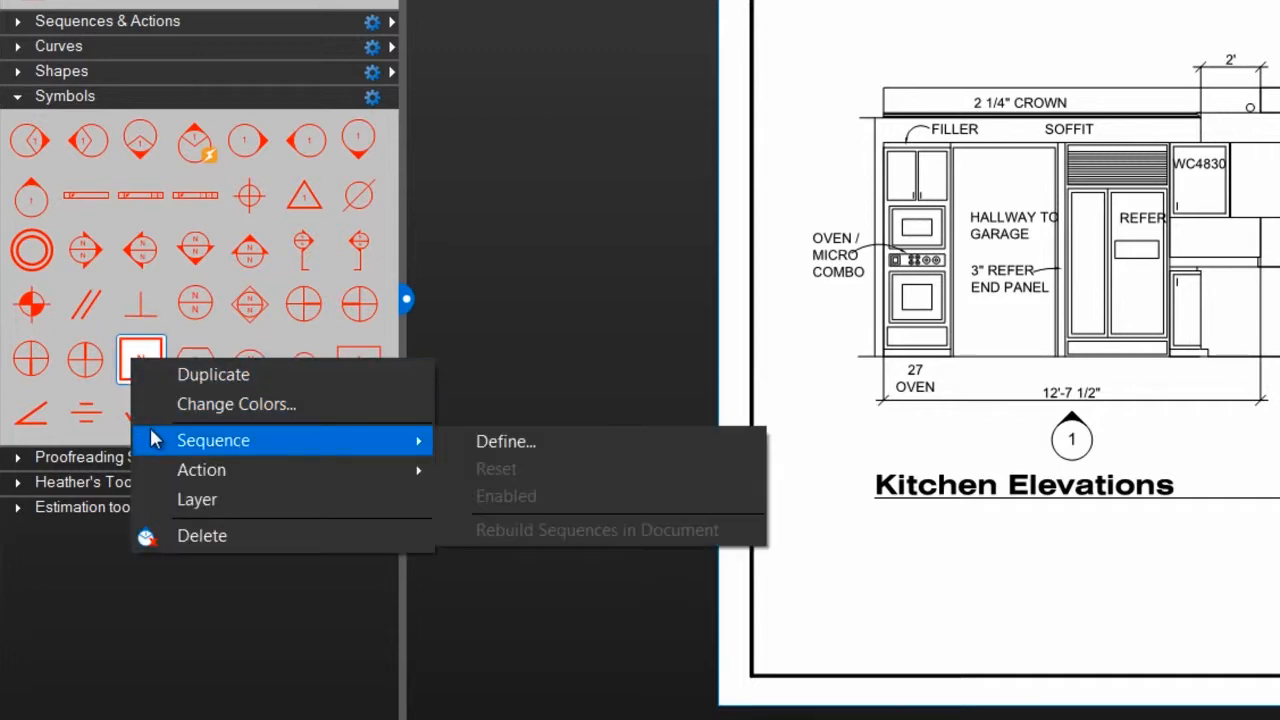
click(522, 441)
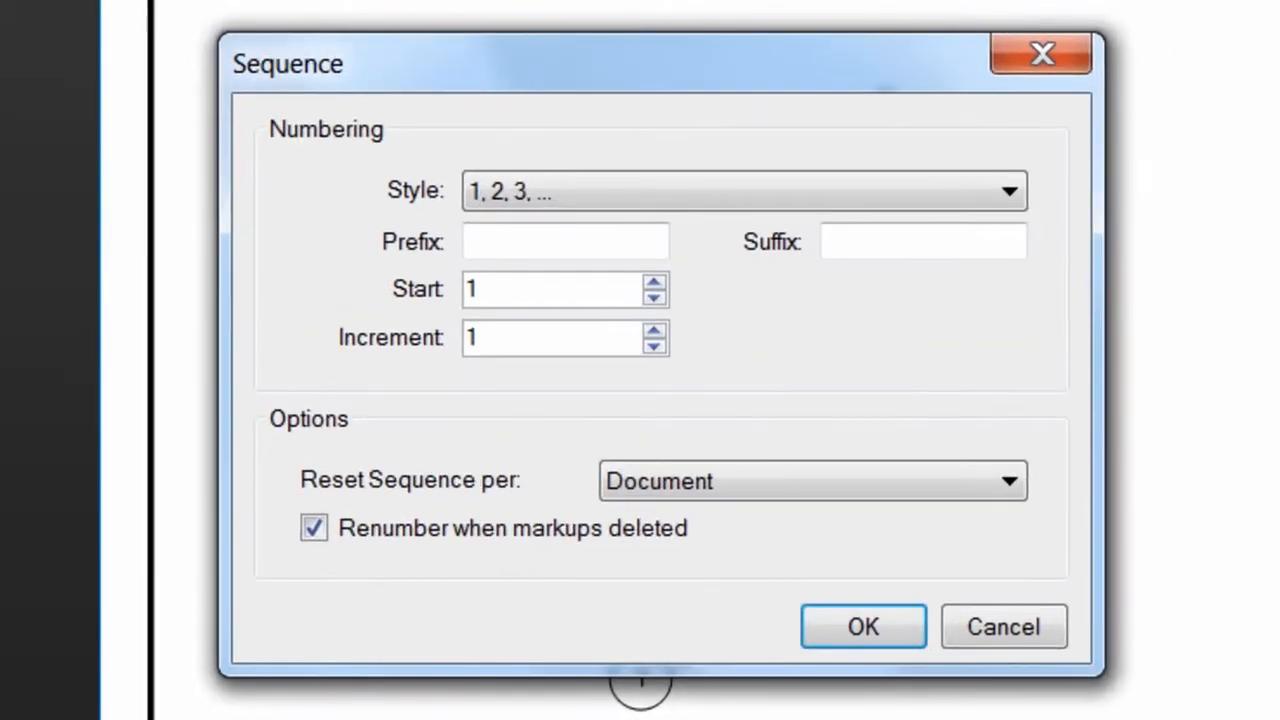
click(719, 182)
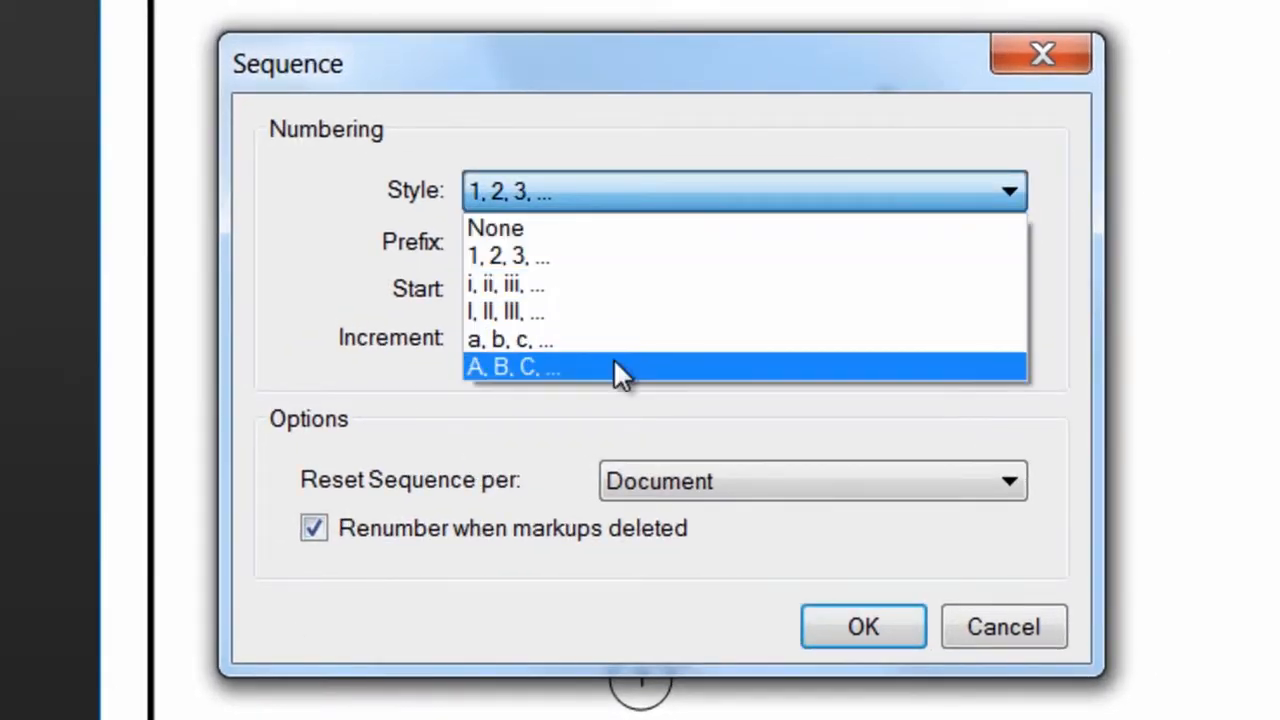
click(646, 394)
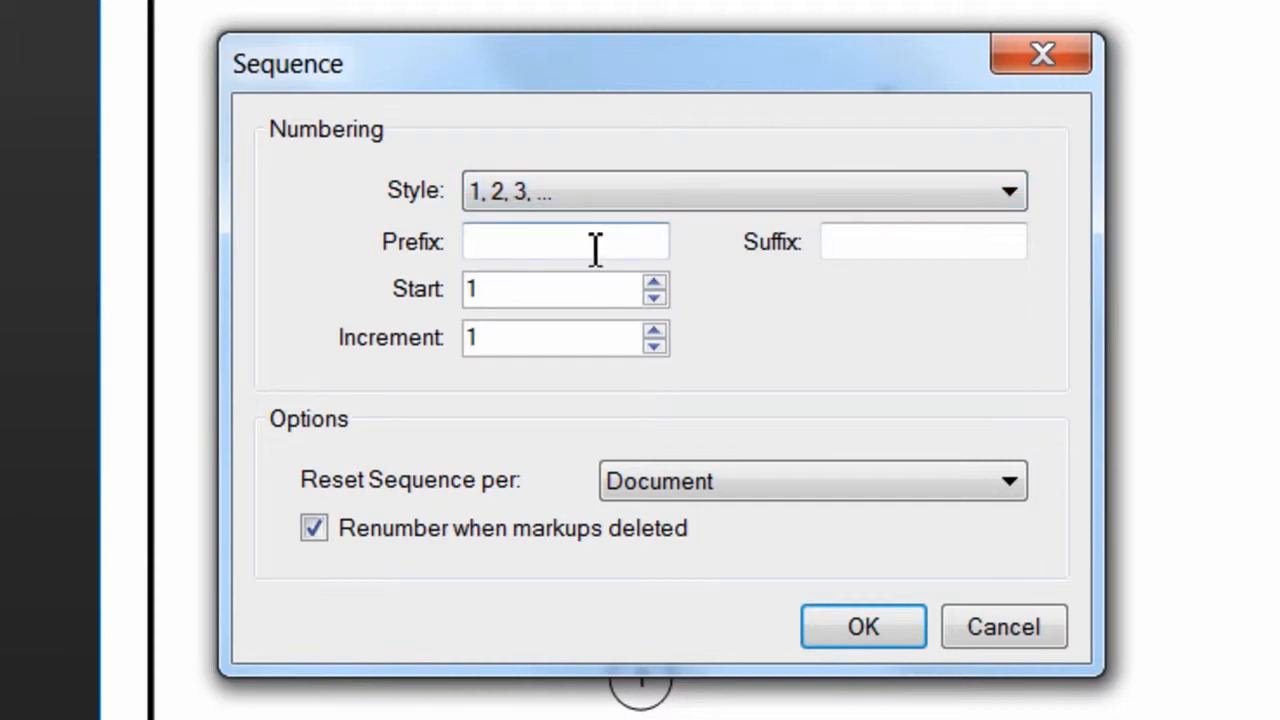
click(847, 262)
click(600, 337)
click(665, 331)
click(665, 331)
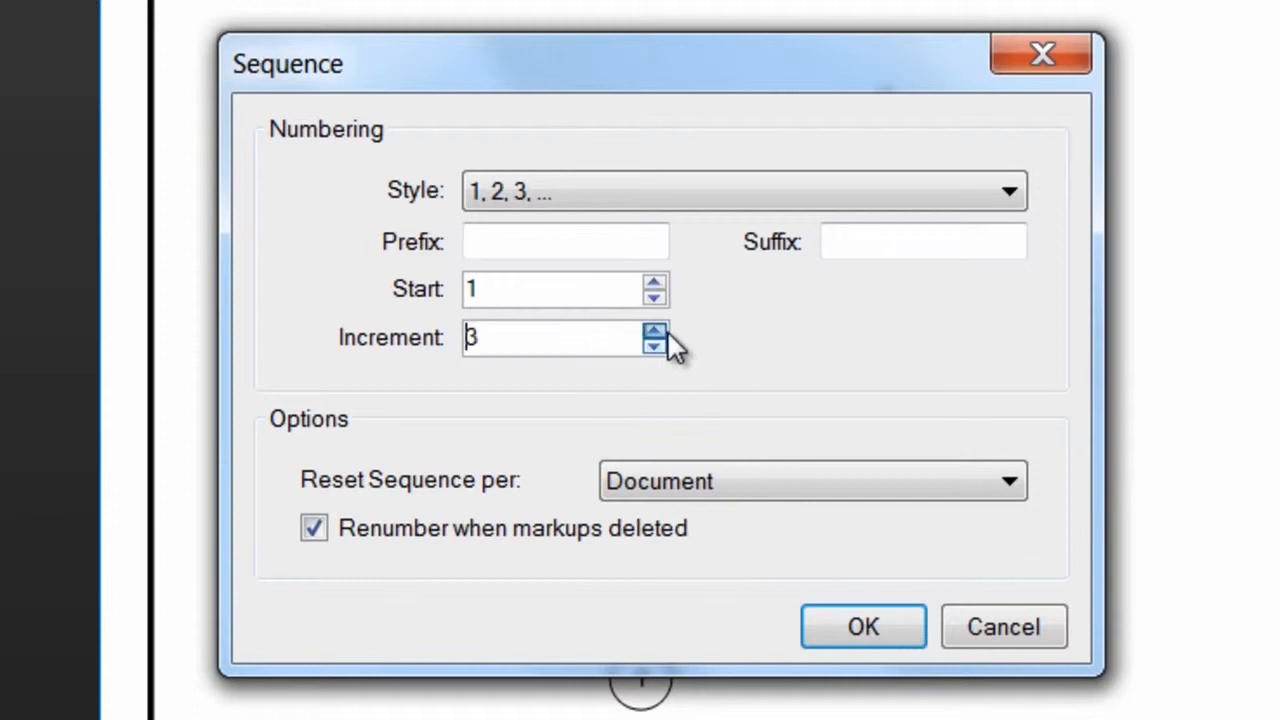
click(660, 347)
click(660, 347)
click(790, 482)
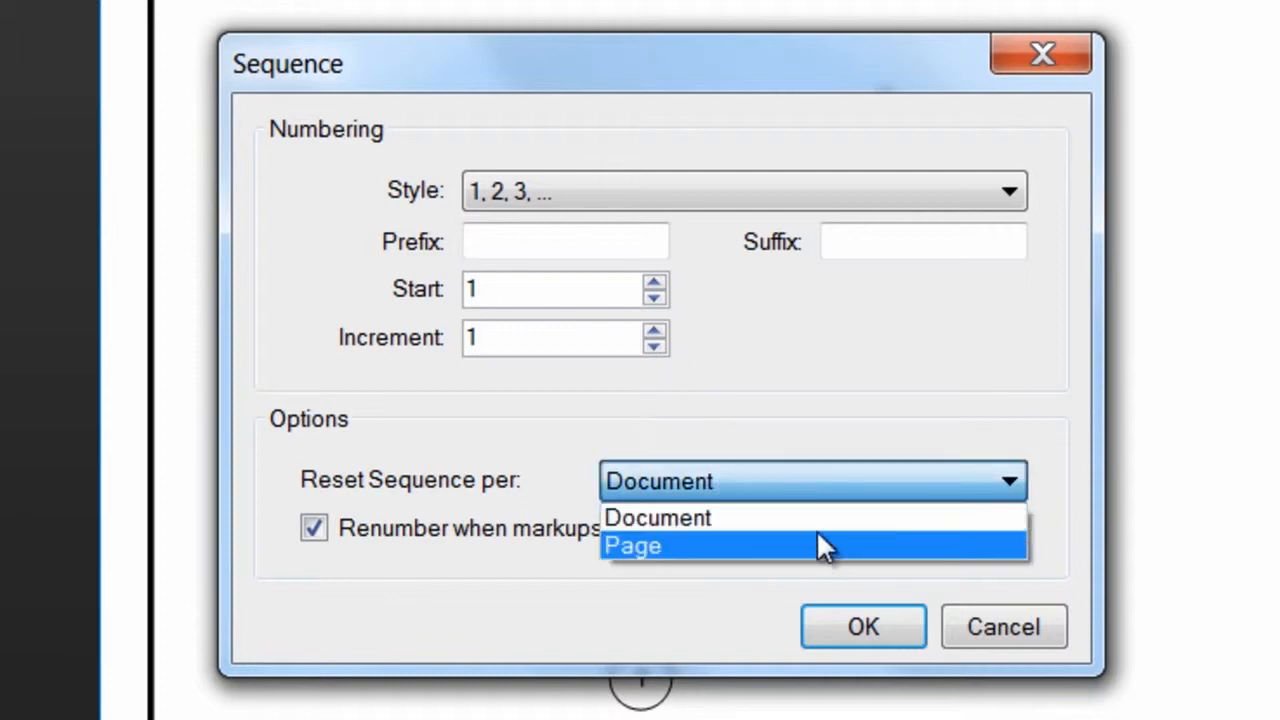
click(529, 548)
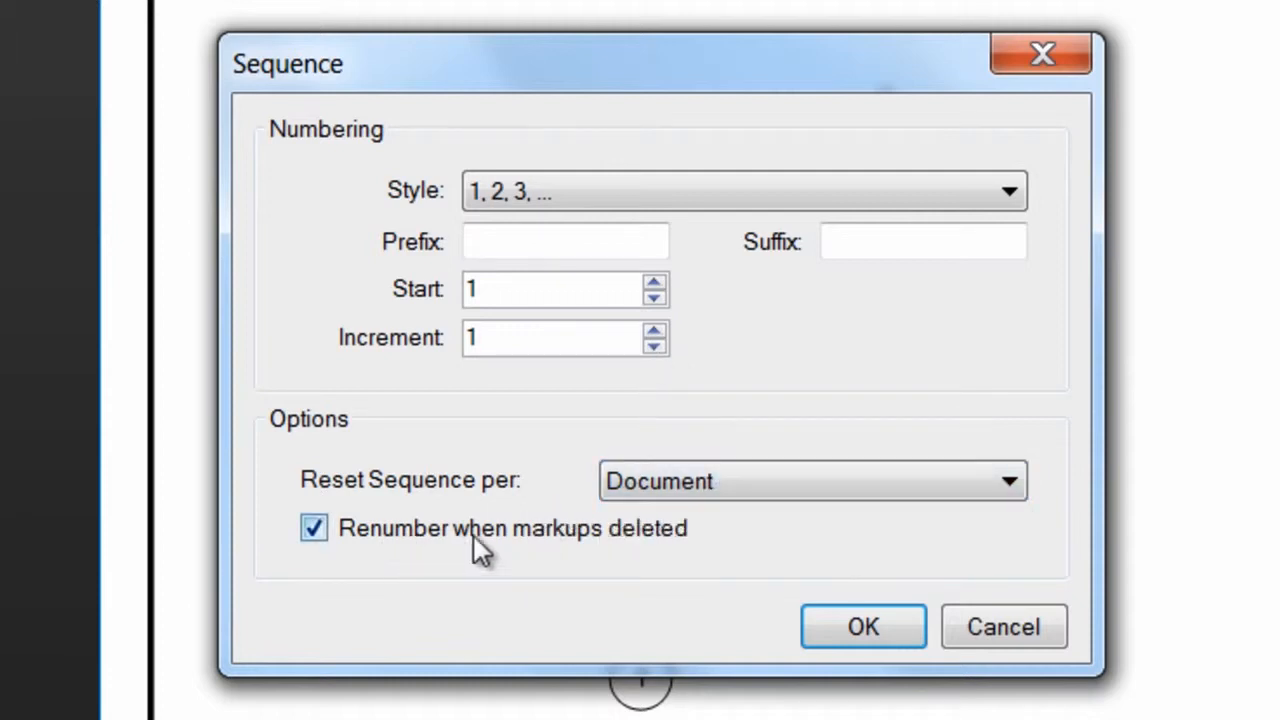
- Accept the 1, 2, 3 sequence with start 1 and increment 1, and place squares 1 to 4 in a column between kitchen elevations 1 and 2
click(848, 624)
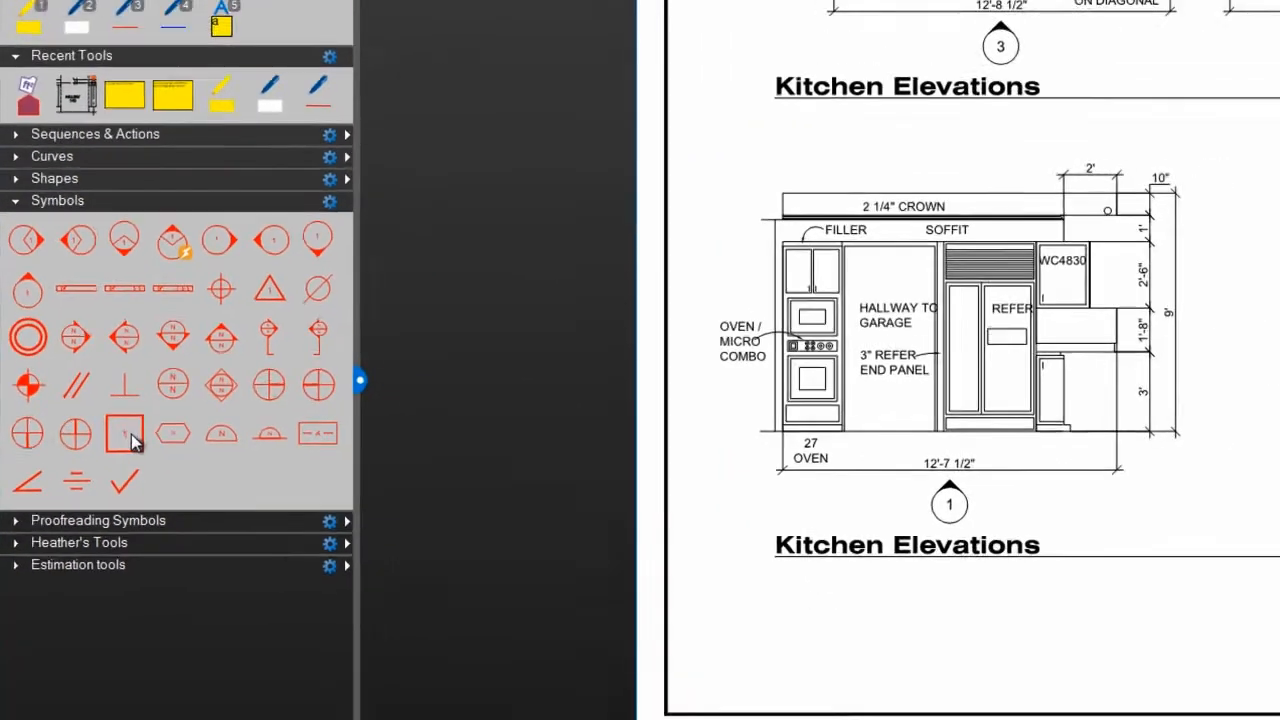
click(205, 480)
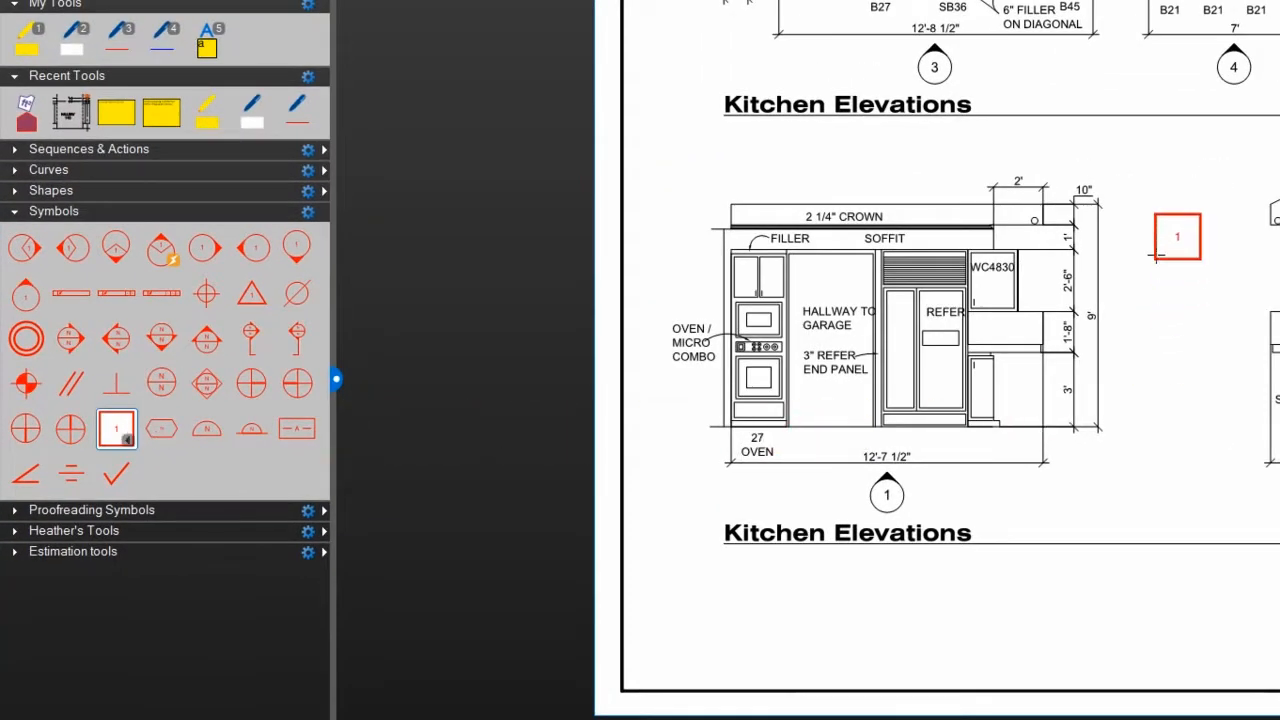
click(1169, 200)
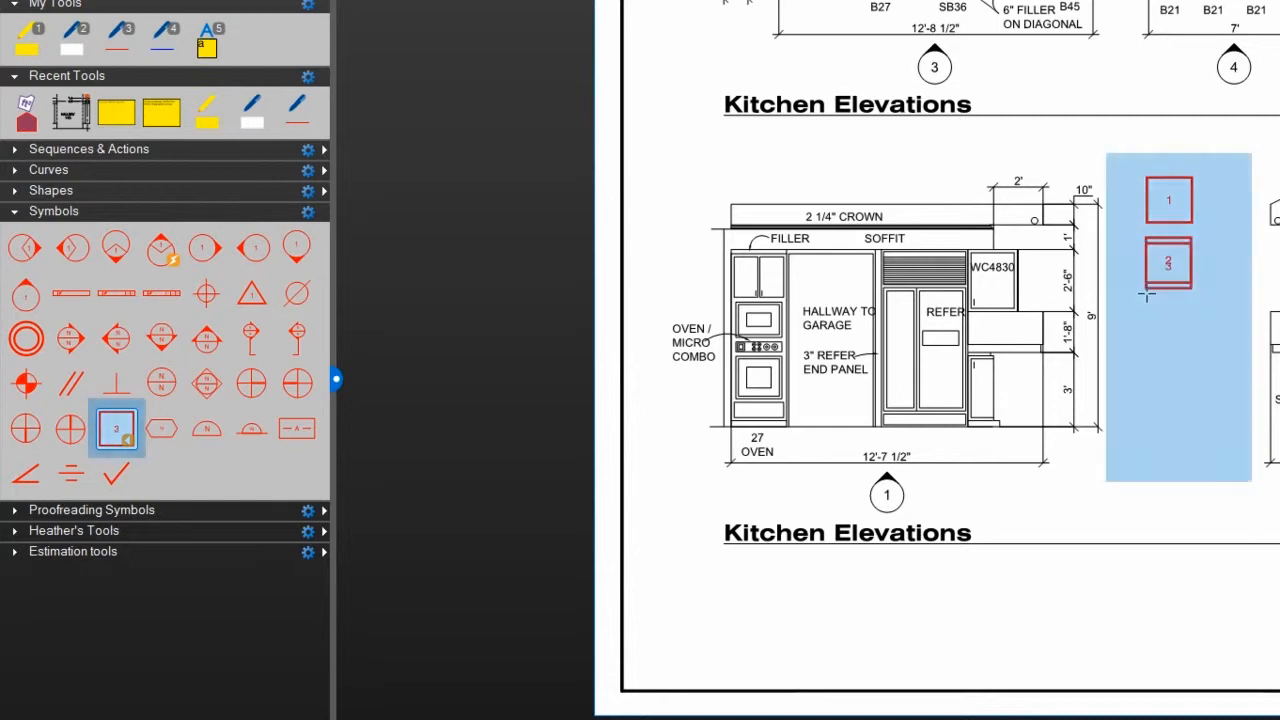
click(1147, 289)
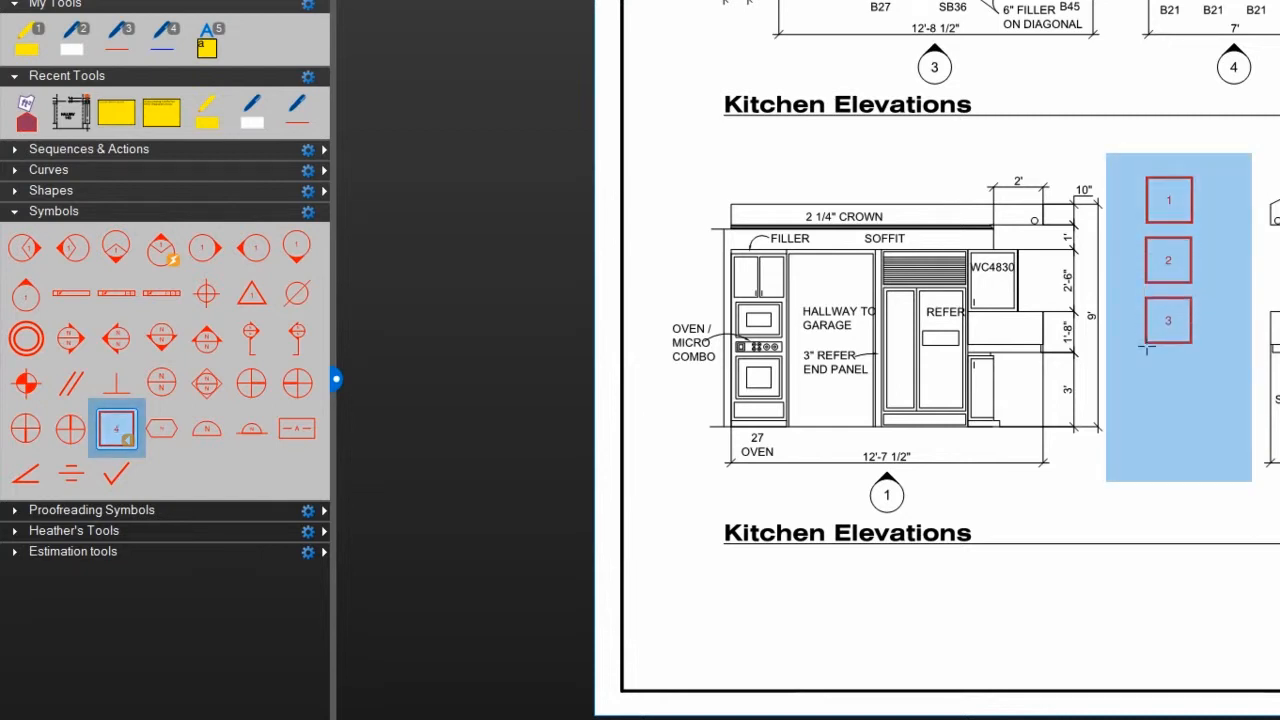
click(1147, 347)
click(1148, 406)
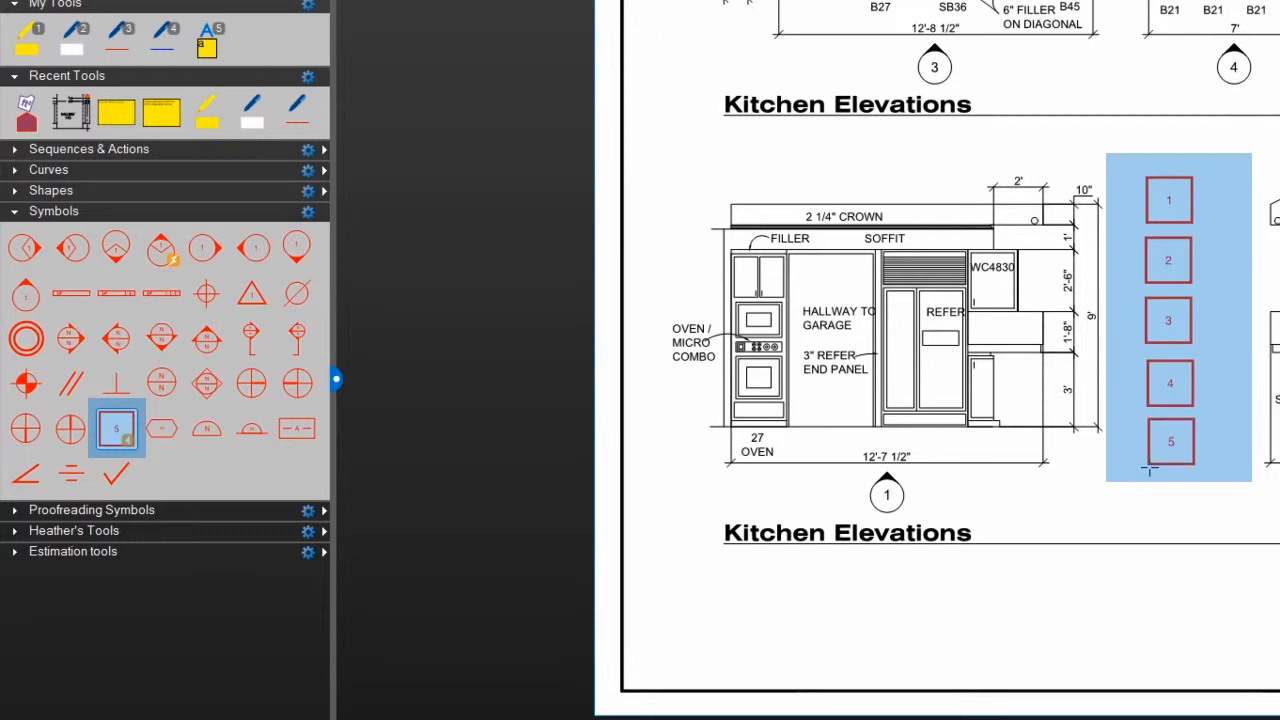
click(1150, 469)
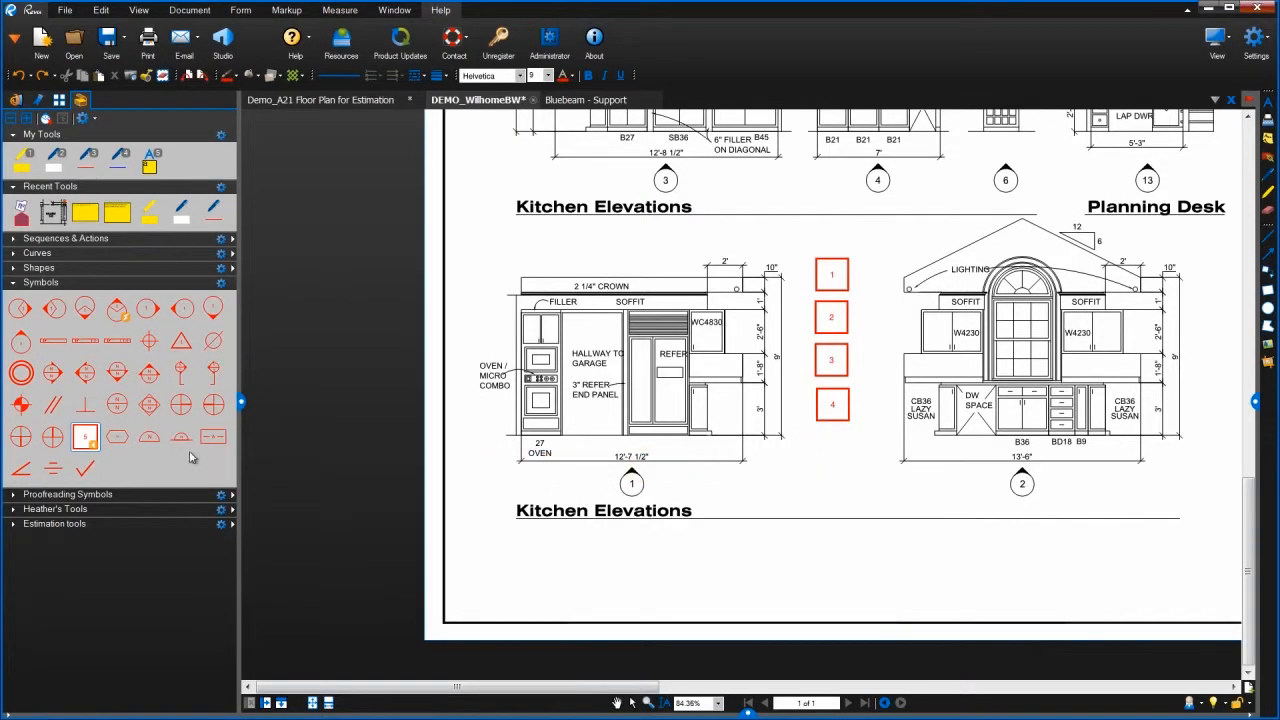
- Continue the square symbol's sequence by placing squares 5, 6 and 7 in a row below the first four, and stop placing
click(155, 438)
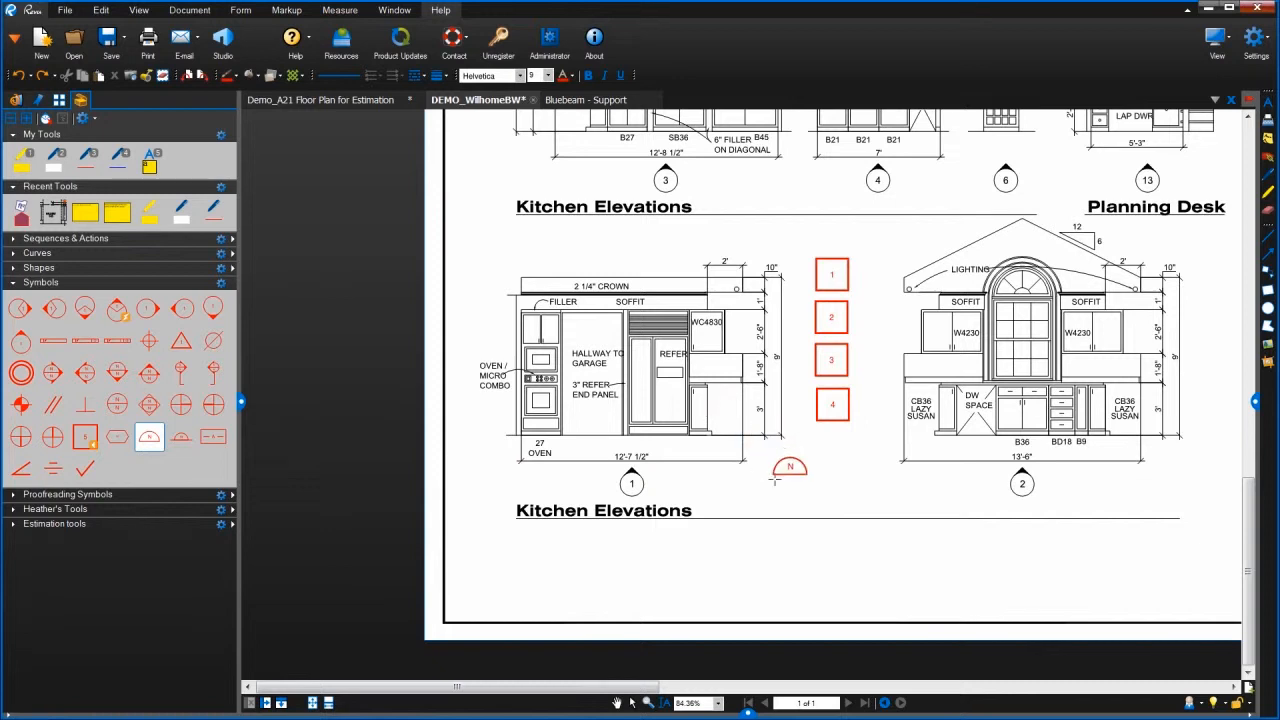
key(Escape)
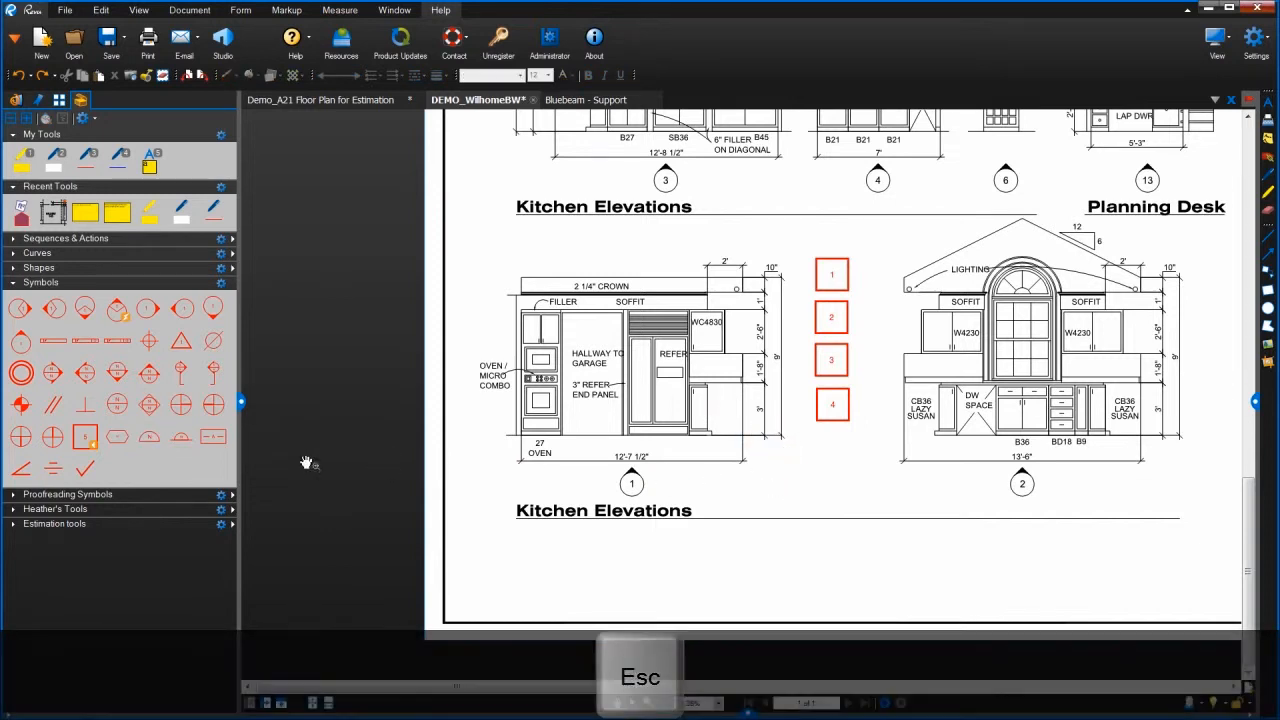
click(83, 447)
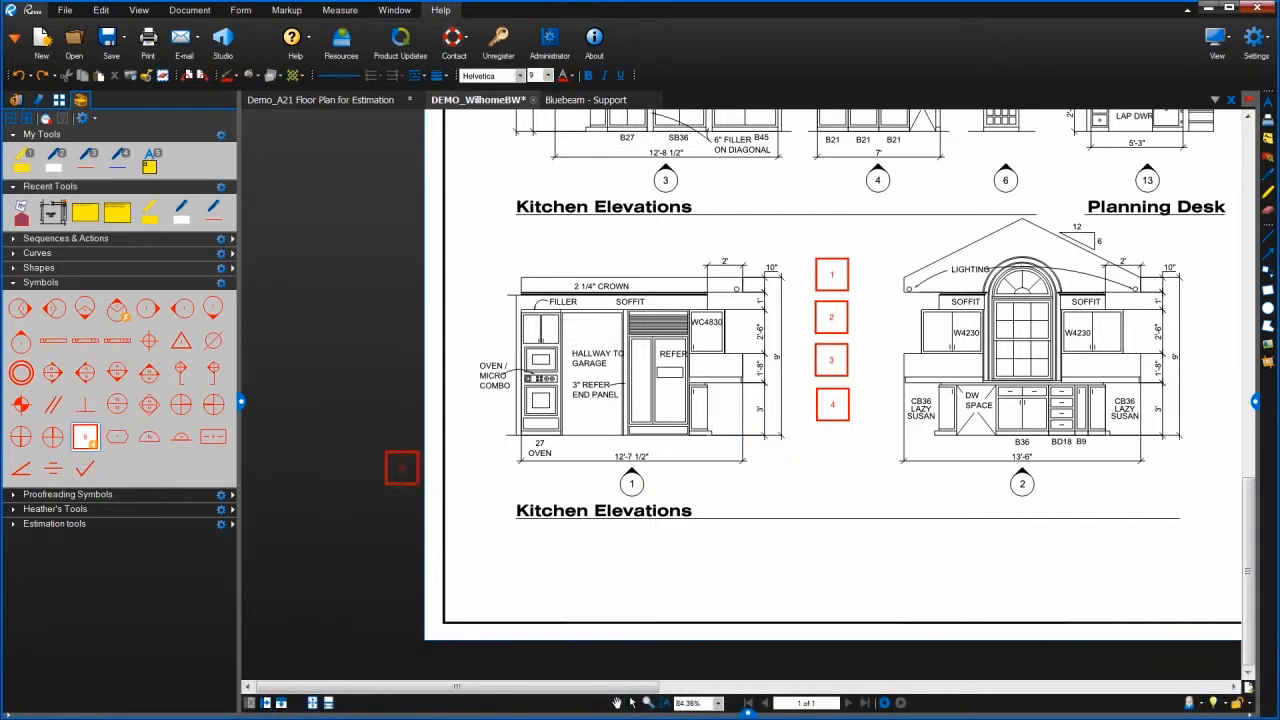
click(784, 505)
click(848, 513)
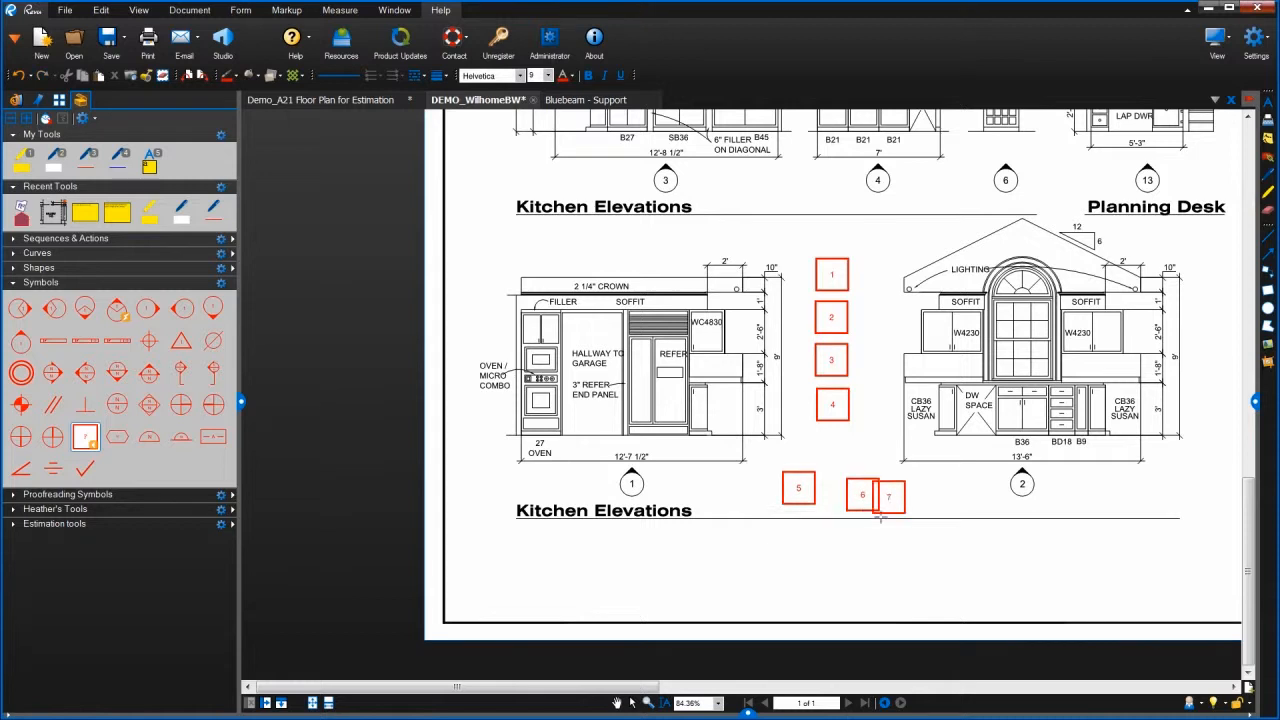
click(919, 513)
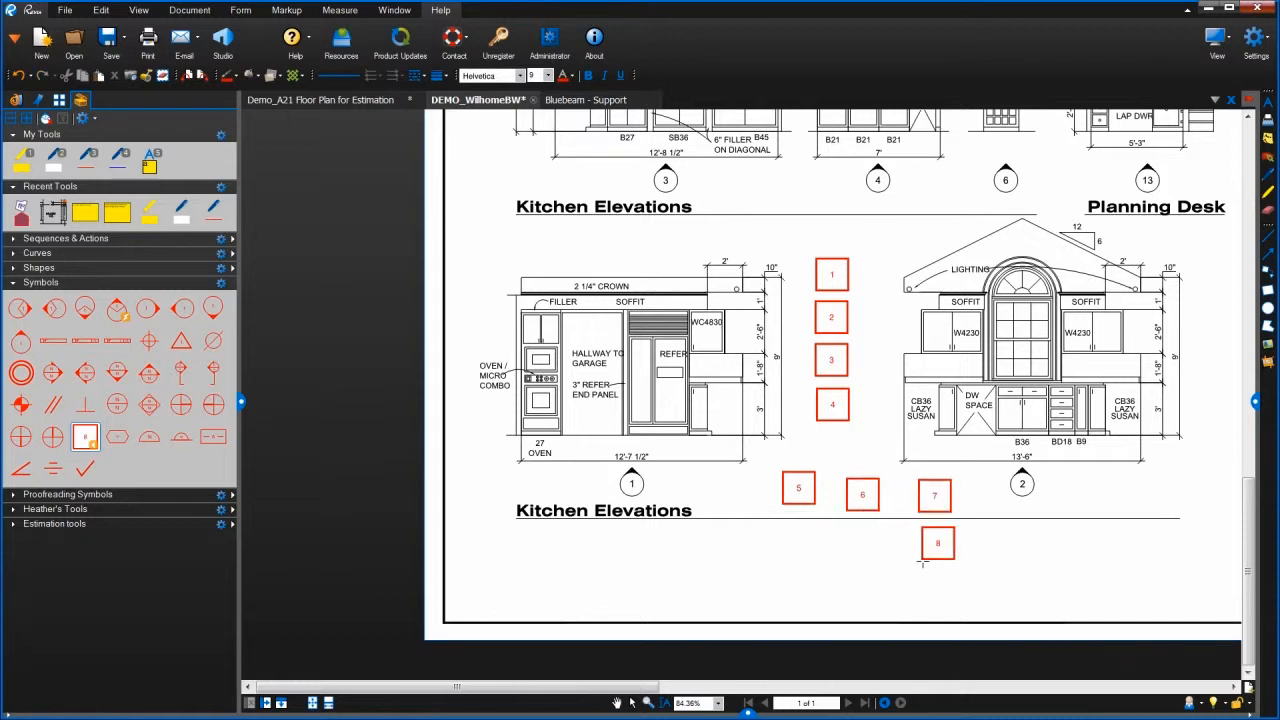
key(Escape)
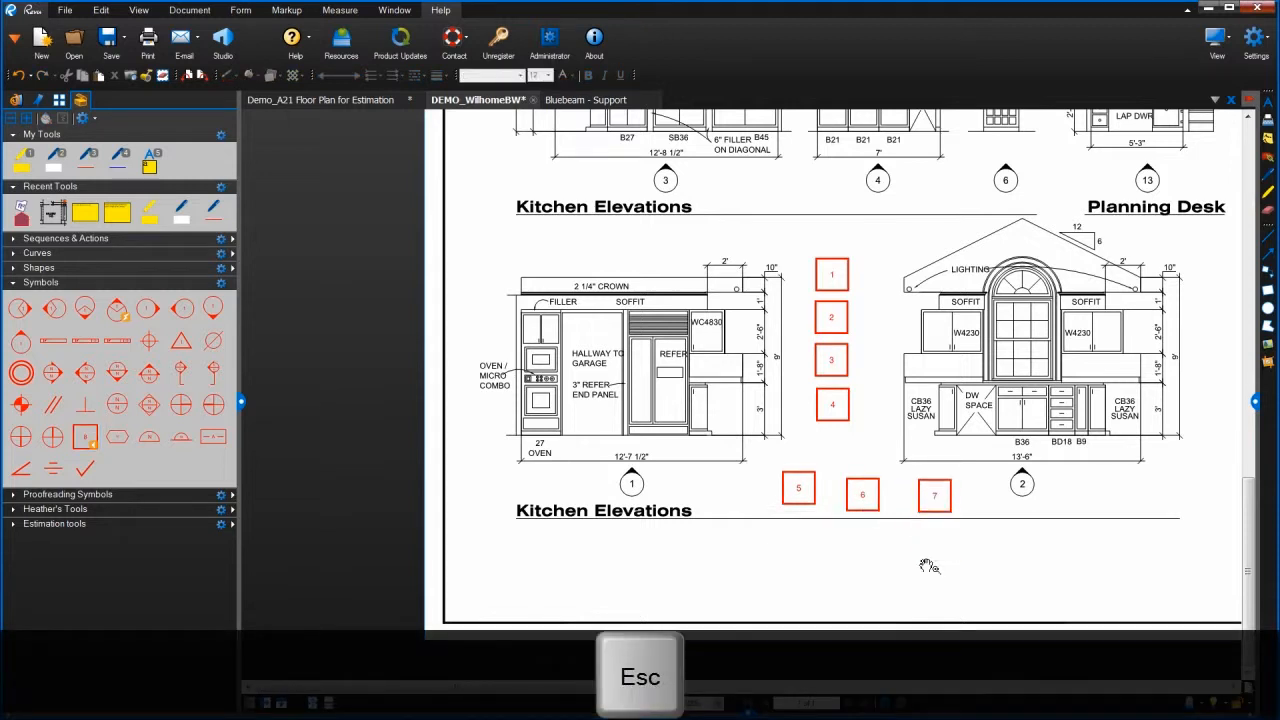